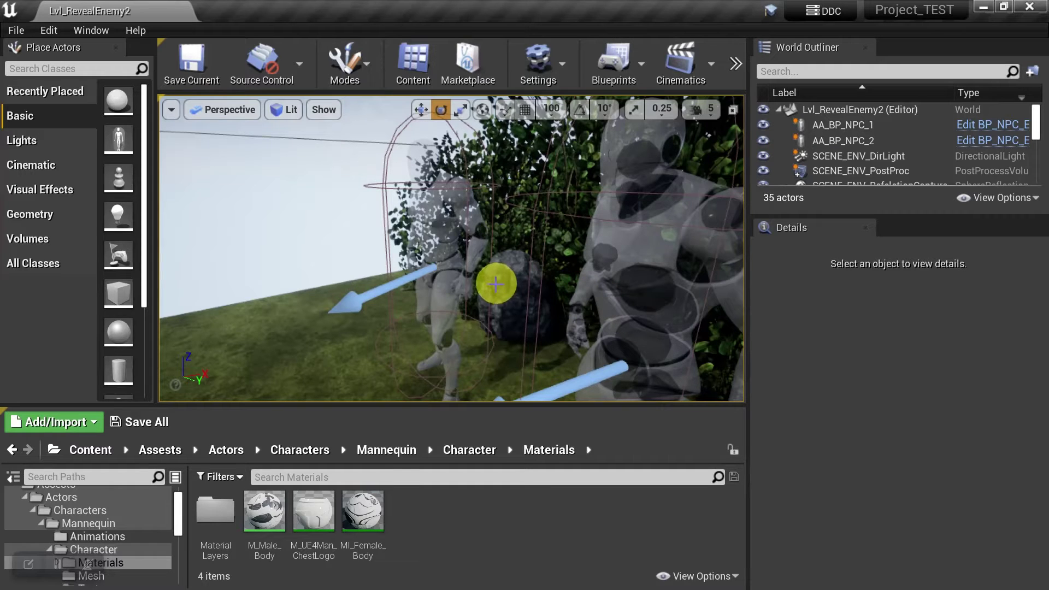
# Step: Examine the two translucent mannequins in the level from head to feet, up close against the rock and foliage
pyautogui.press('Right')
pyautogui.press('Right')
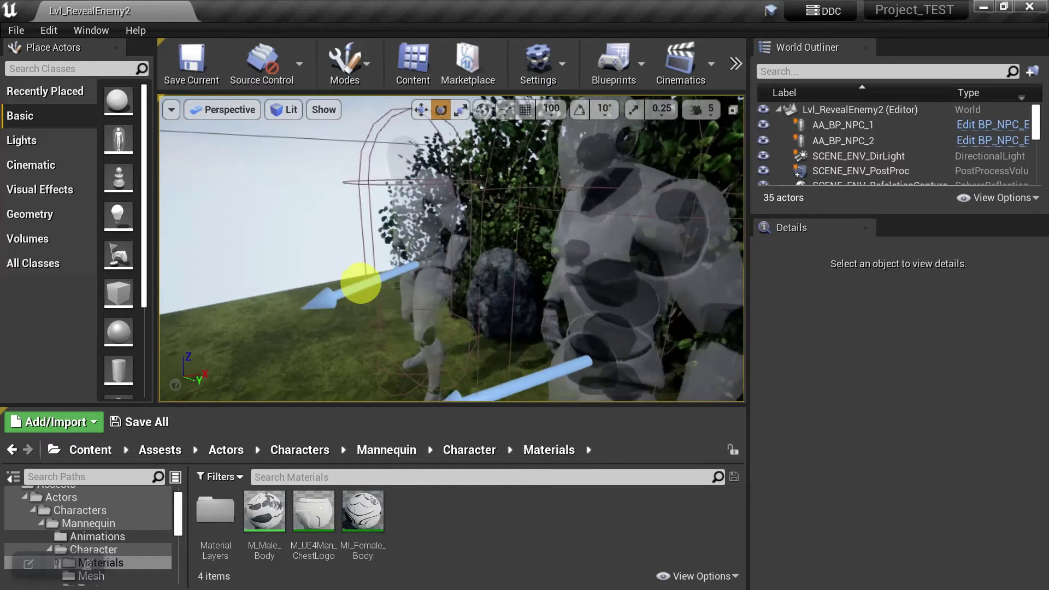
pyautogui.press('Right')
pyautogui.press('Up')
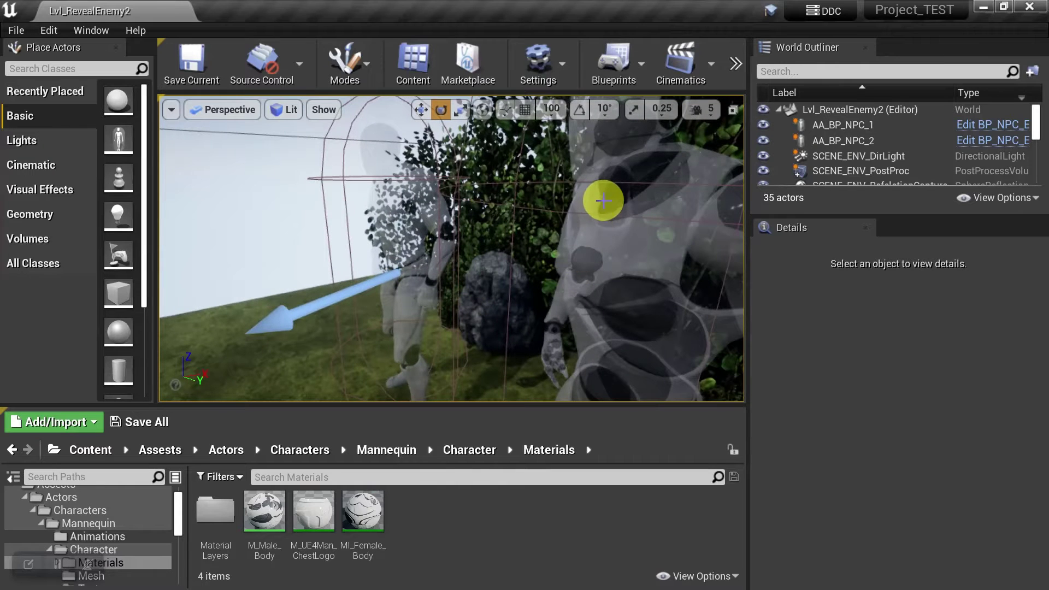
pyautogui.press('pagedown')
pyautogui.press('pagedown')
pyautogui.press('pagedown')
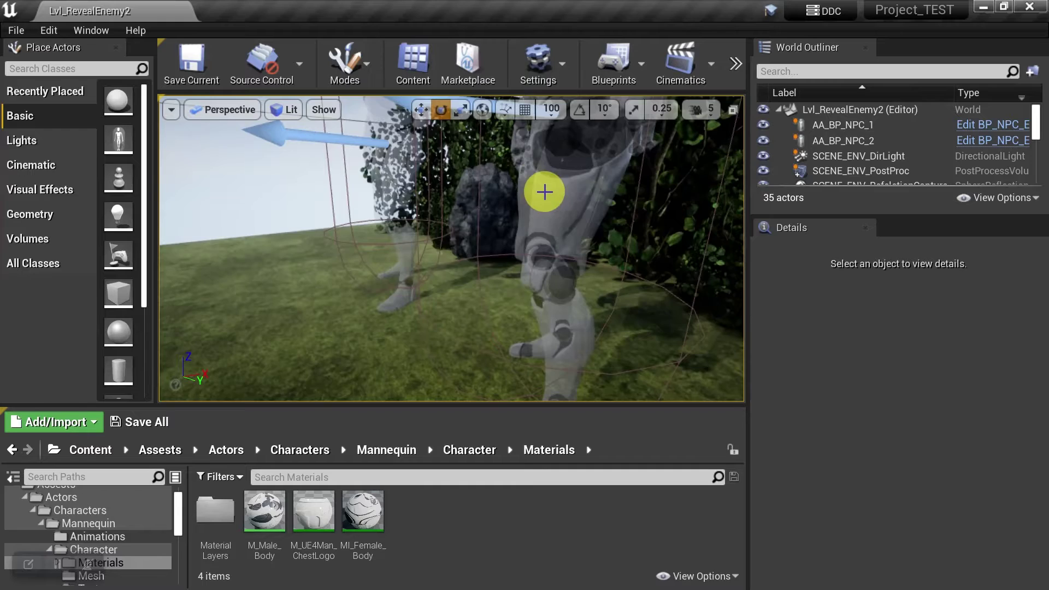
pyautogui.press('Up')
pyautogui.press('Up')
pyautogui.moveTo(448, 264); pyautogui.dragTo(429, 267, button='right')
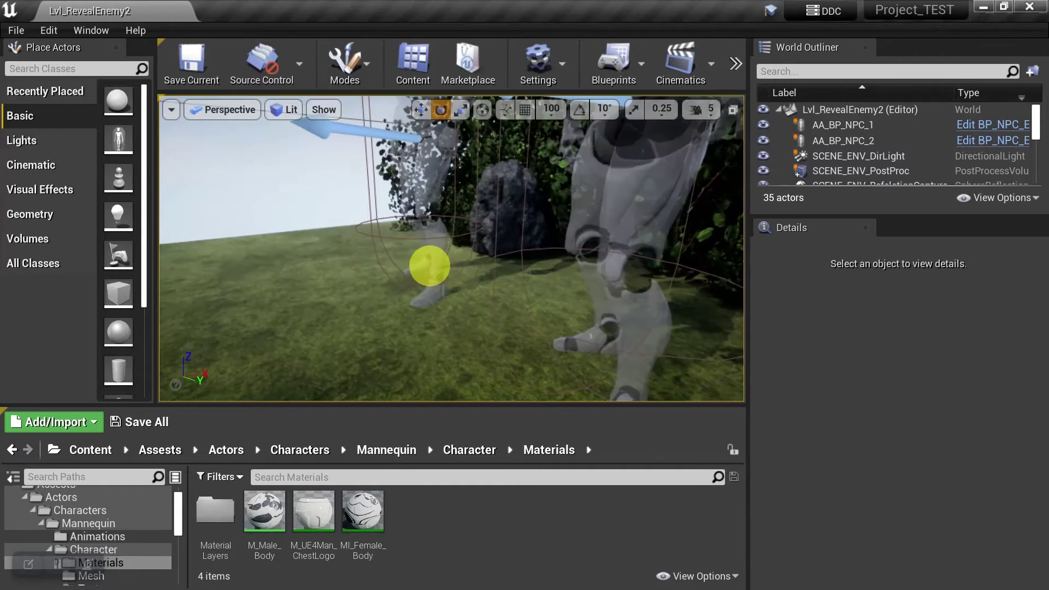
pyautogui.moveTo(317, 291); pyautogui.dragTo(522, 220, button='right')
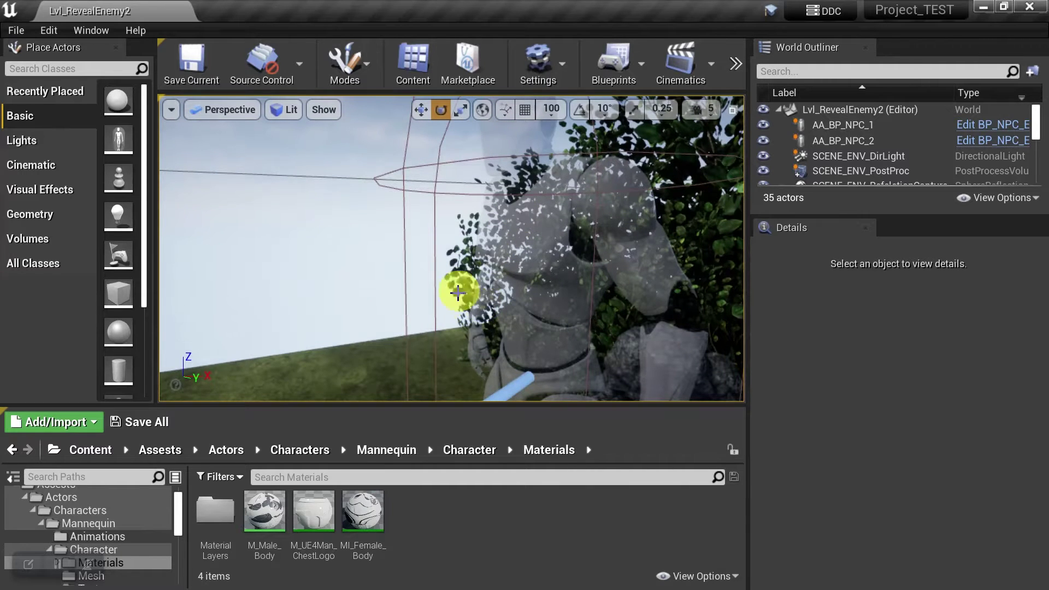
pyautogui.moveTo(458, 292); pyautogui.dragTo(379, 234, button='right')
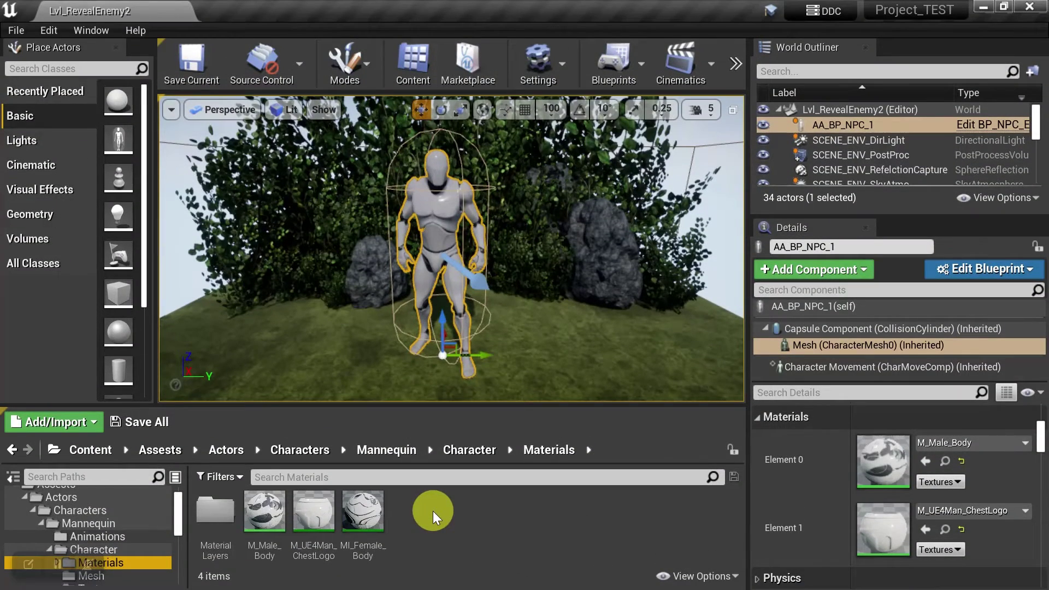
# Step: Copy the M_Male_Body material into the DepthCull folder and open that folder
pyautogui.click(265, 511)
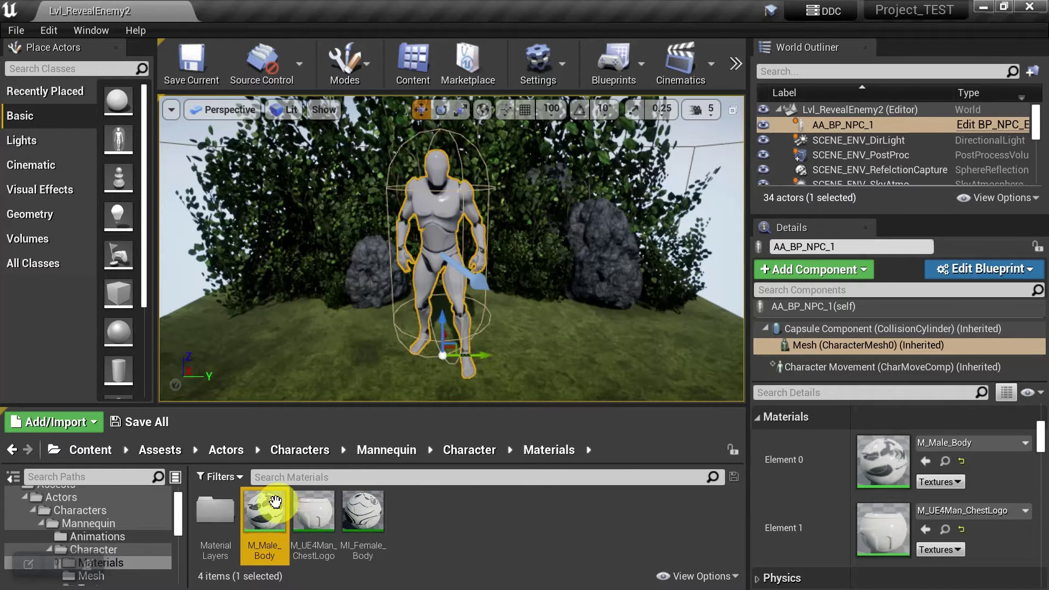
pyautogui.moveTo(266, 514)
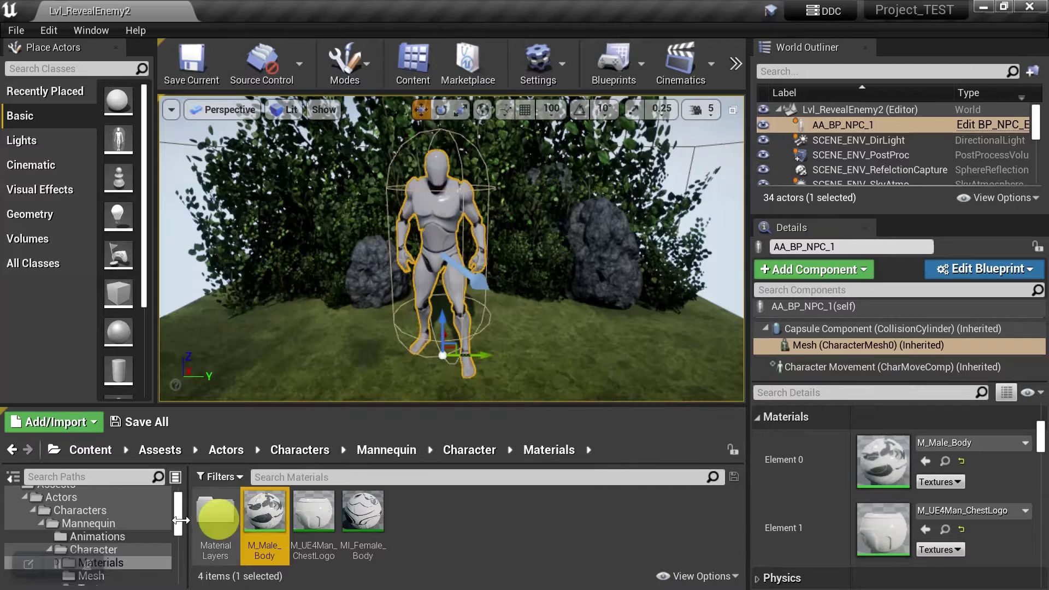
pyautogui.scroll(-2, 145, 515)
pyautogui.scroll(-10, 145, 516)
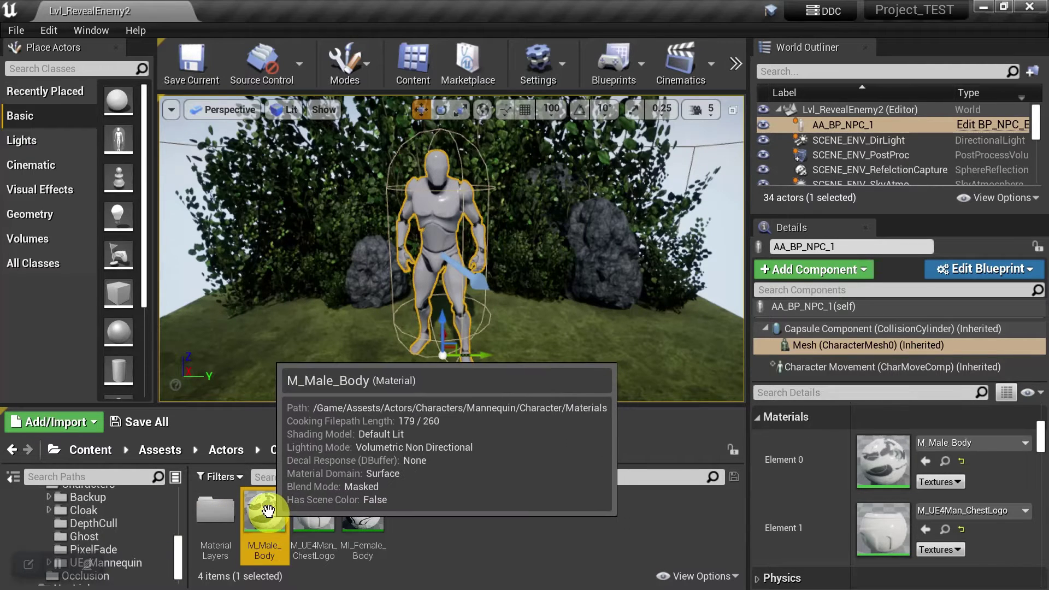
pyautogui.moveTo(268, 511); pyautogui.dragTo(104, 523)
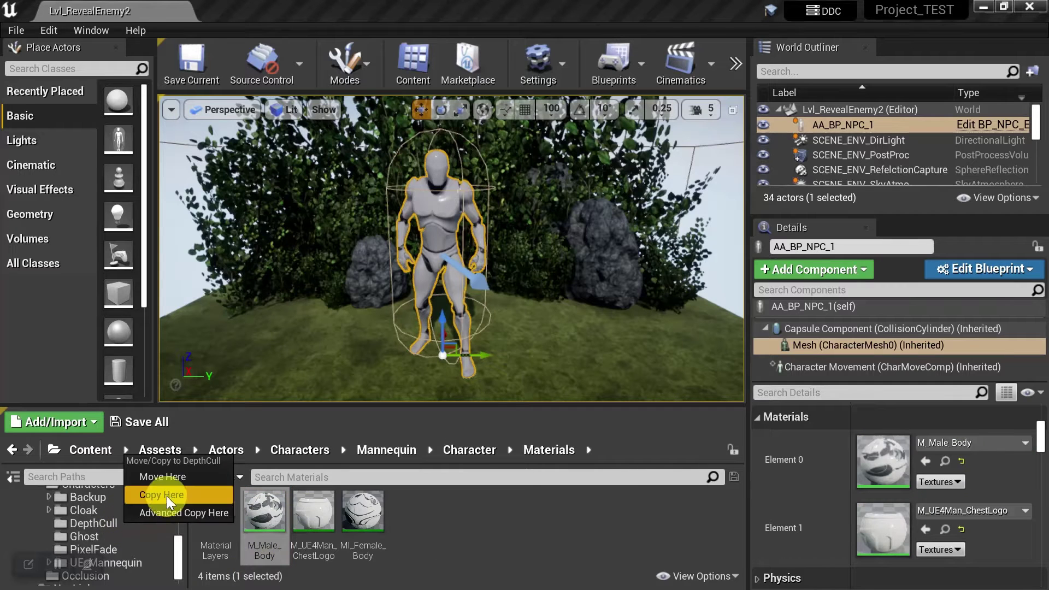
pyautogui.click(166, 498)
pyautogui.click(122, 526)
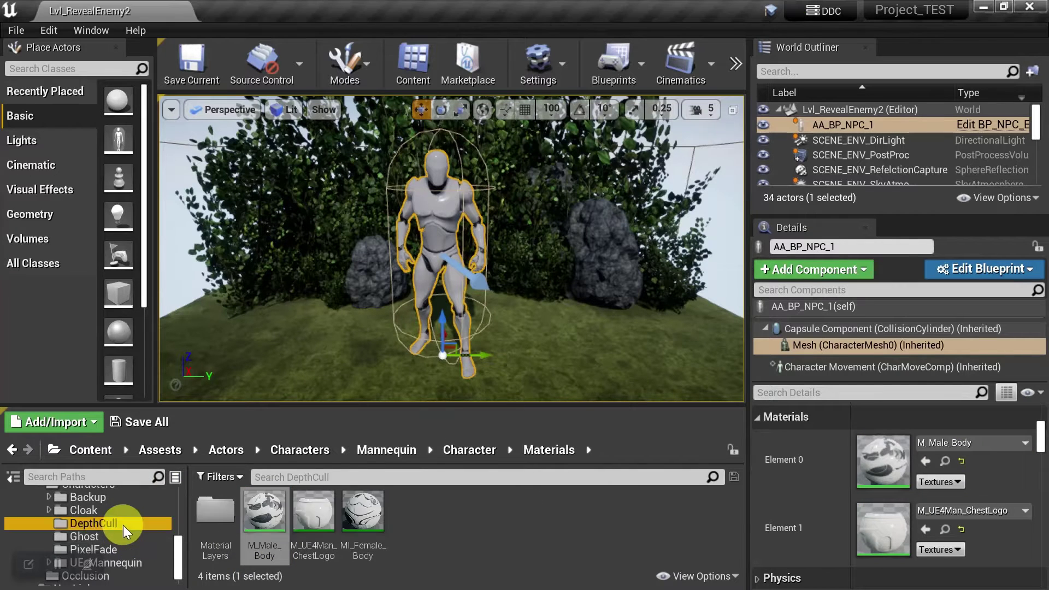
# Step: Rename the copied material in the DepthCull folder as M_DepthCull
pyautogui.click(223, 498)
pyautogui.press('F2')
pyautogui.press('End')
pyautogui.write('_DepthCull')
pyautogui.press('Return')
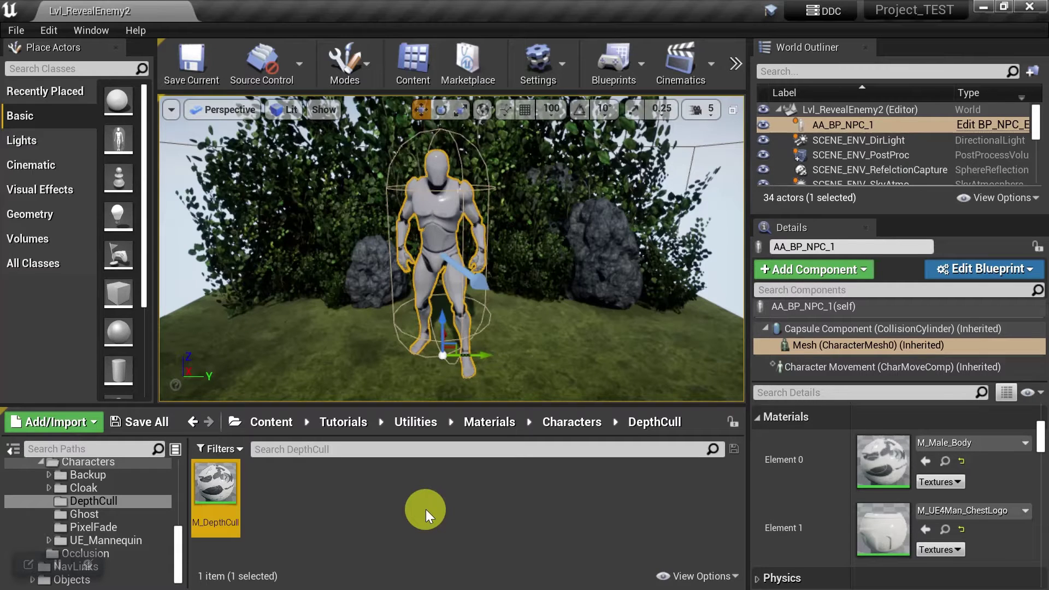
# Step: Open the M_DepthCull material for editing and turn off its Use Material Attributes option
pyautogui.doubleClick(210, 481)
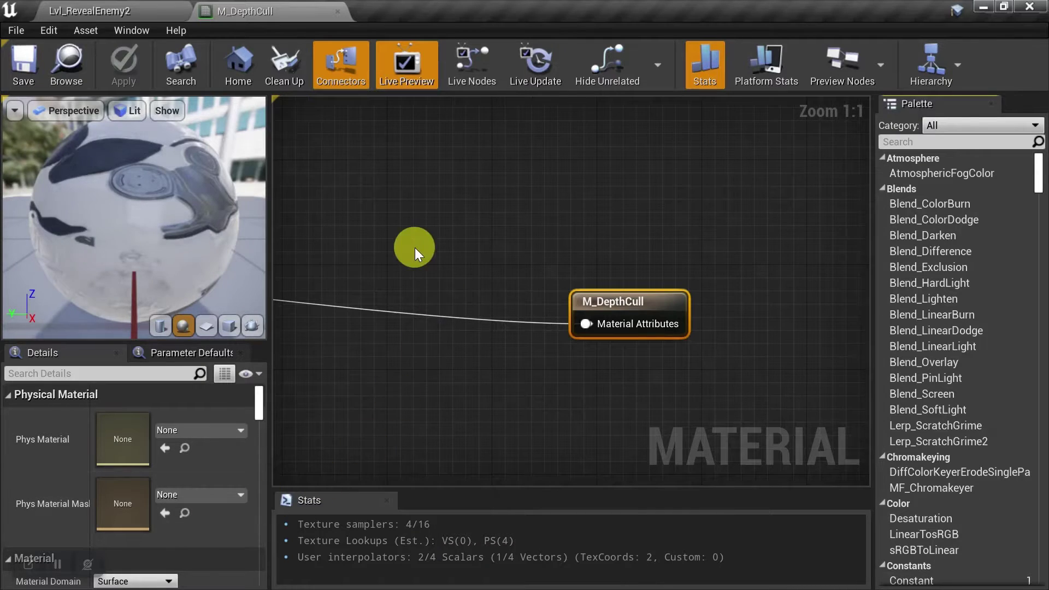
pyautogui.moveTo(343, 222); pyautogui.dragTo(621, 300, button='right')
pyautogui.scroll(-4, 496, 293)
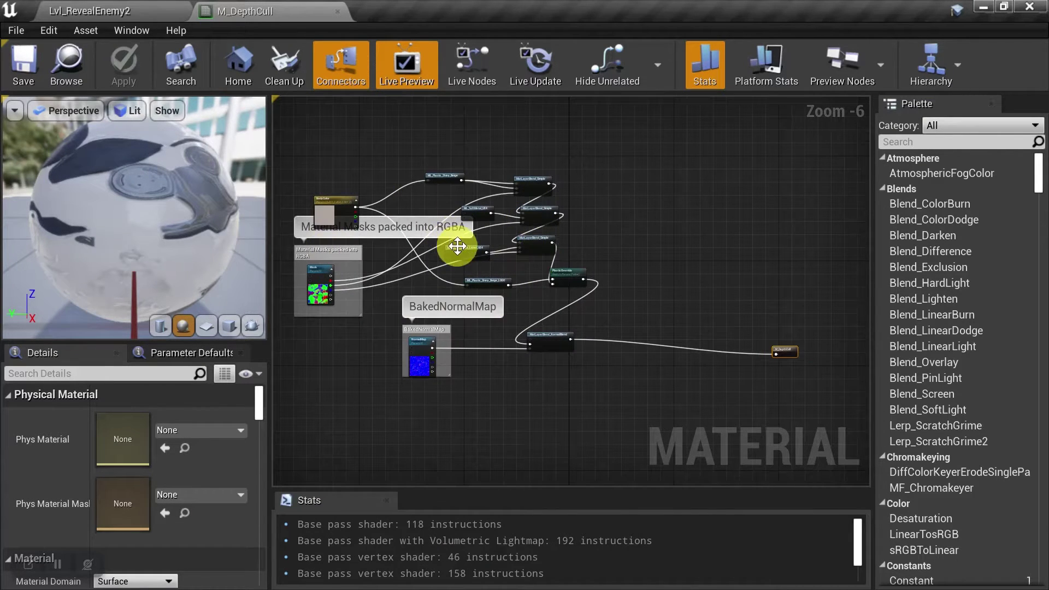
pyautogui.moveTo(461, 247); pyautogui.dragTo(672, 295, button='right')
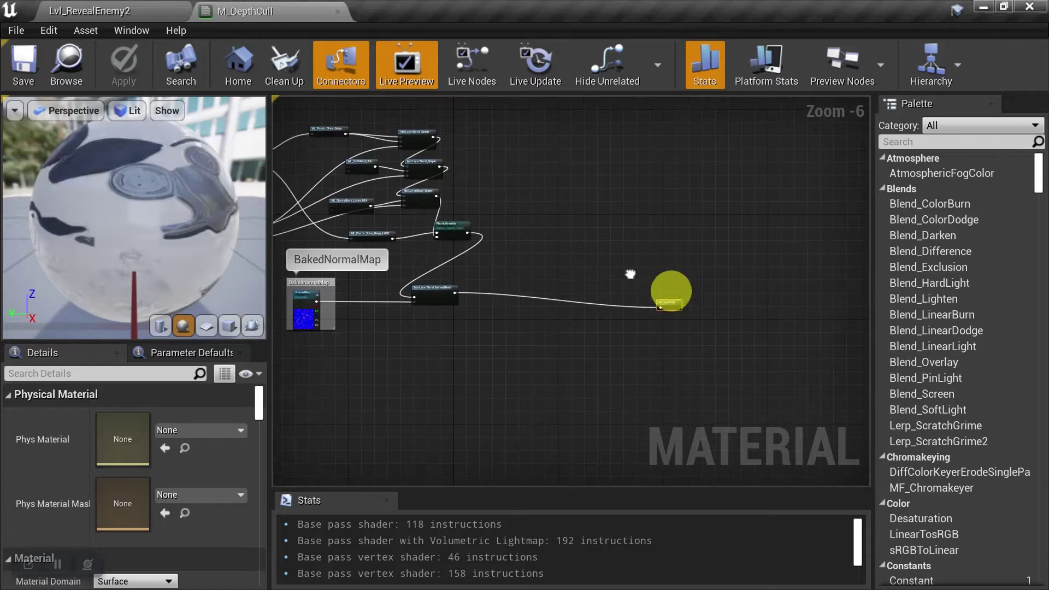
pyautogui.click(533, 277)
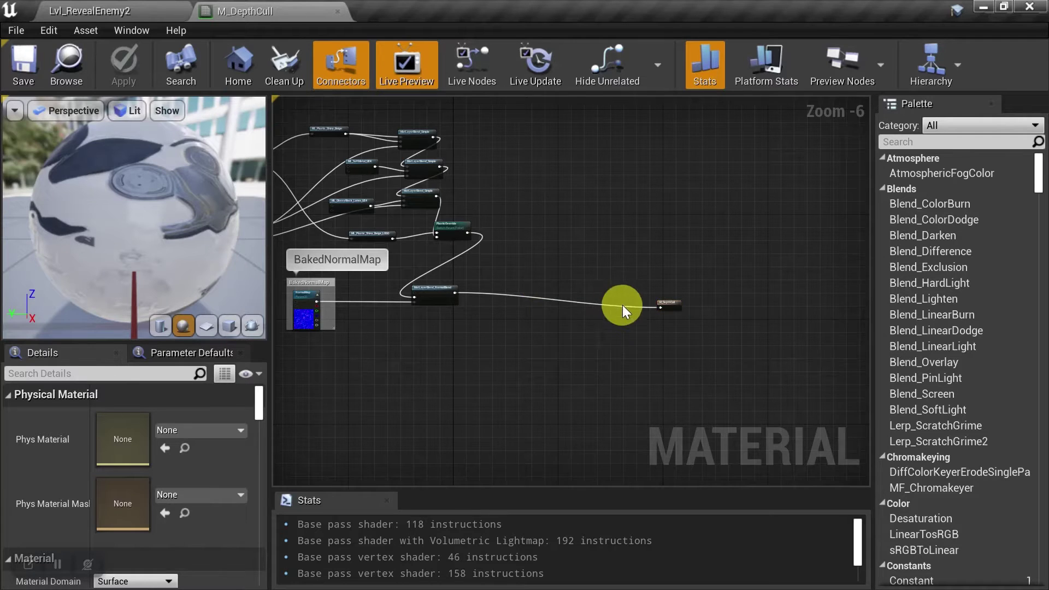
pyautogui.scroll(2, 525, 309)
pyautogui.scroll(-5, 205, 462)
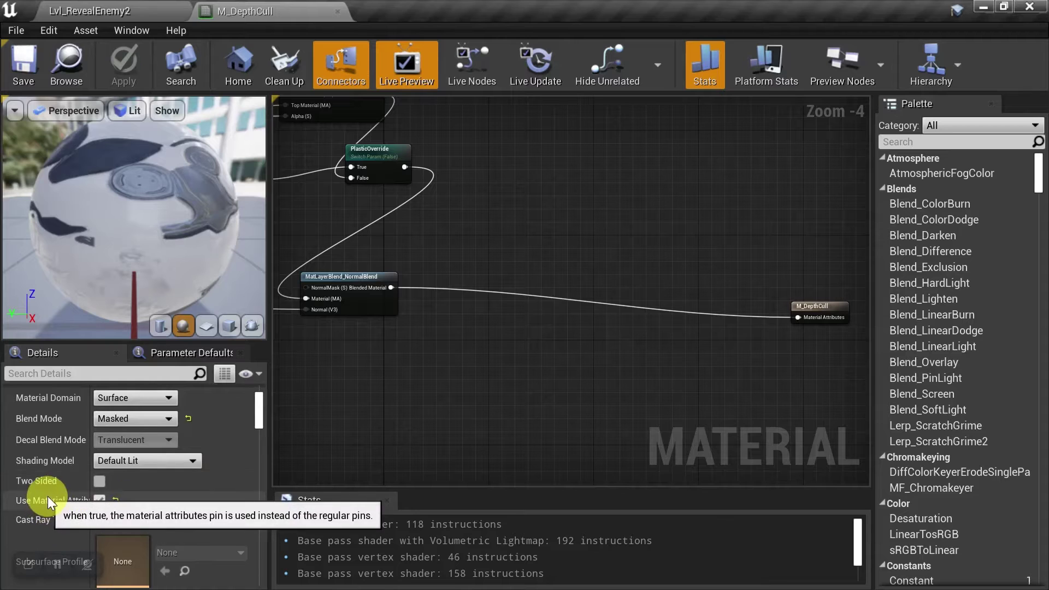
pyautogui.click(99, 501)
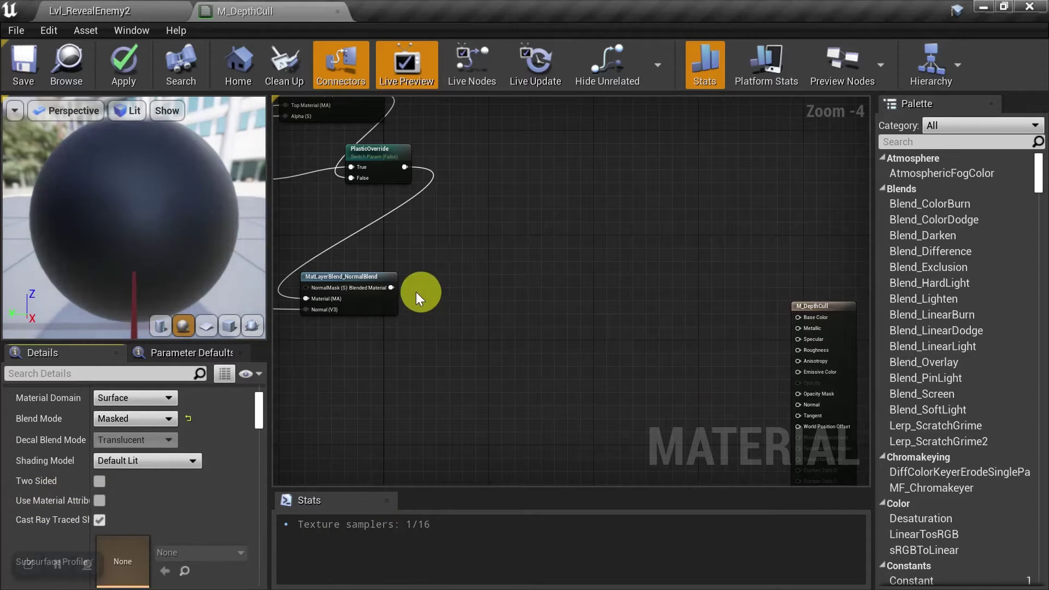
# Step: Add a BreakMaterialAttributes node fed by the Blended Material output of MatLayerBlend_NormalBlend and align it beside that node
pyautogui.moveTo(392, 287); pyautogui.dragTo(506, 294)
pyautogui.write('break')
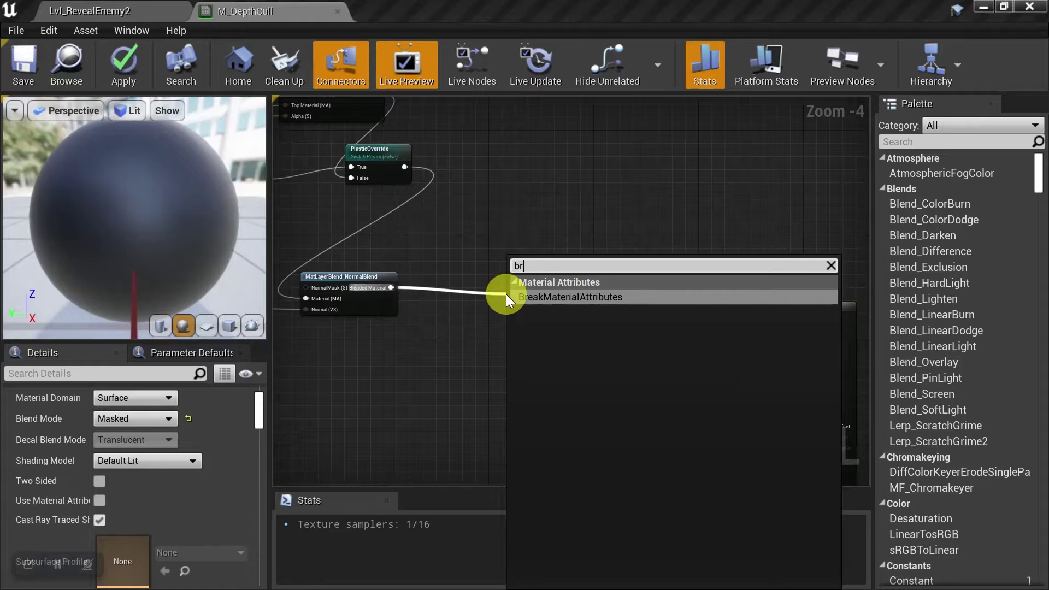
pyautogui.click(569, 300)
pyautogui.moveTo(569, 300); pyautogui.dragTo(455, 268, button='right')
pyautogui.scroll(2, 465, 237)
pyautogui.moveTo(431, 266)
pyautogui.mouseDown()
pyautogui.moveTo(404, 255)
pyautogui.moveTo(418, 253)
pyautogui.mouseUp()
# Step: Connect the BaseColor, Metallic, Roughness and Normal outputs of BreakMaterialAttributes to the matching inputs of the M_DepthCull result node
pyautogui.moveTo(565, 276); pyautogui.dragTo(461, 245, button='right')
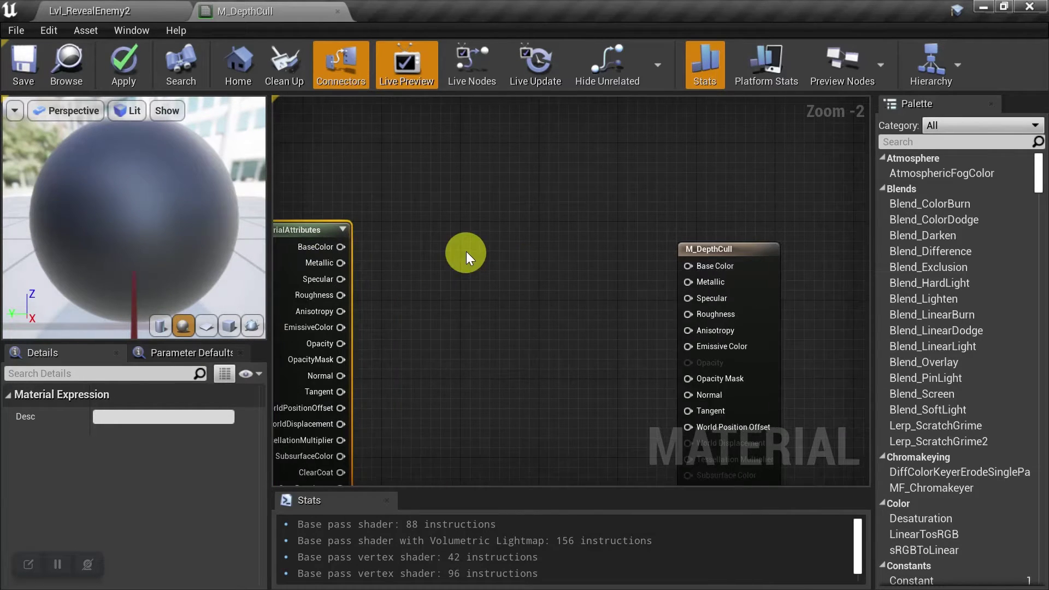
pyautogui.scroll(-1, 407, 244)
pyautogui.moveTo(350, 247); pyautogui.dragTo(671, 278)
pyautogui.moveTo(349, 290); pyautogui.dragTo(670, 308)
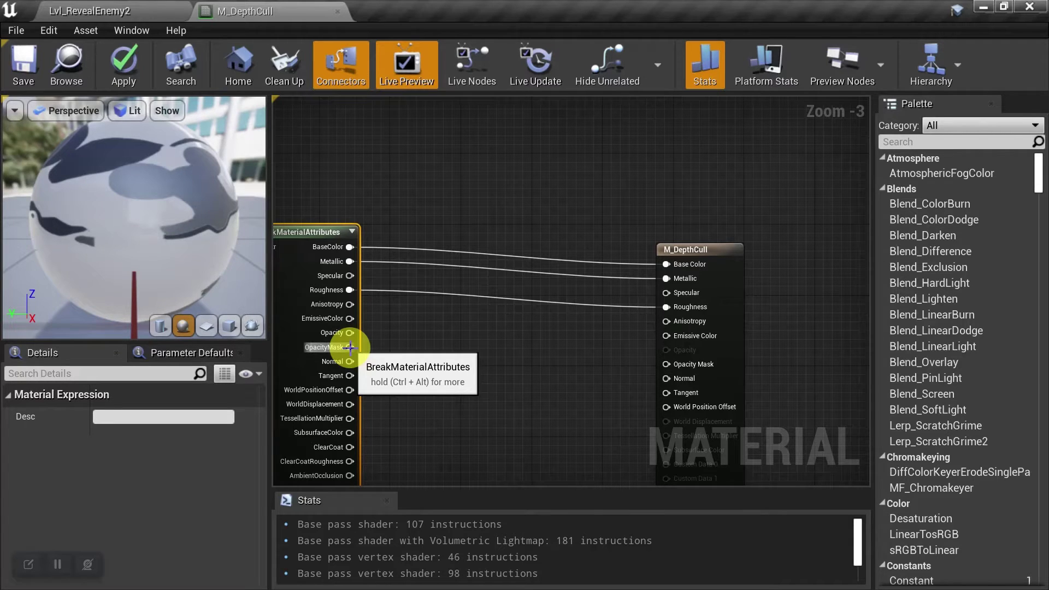
pyautogui.moveTo(350, 362); pyautogui.dragTo(665, 376)
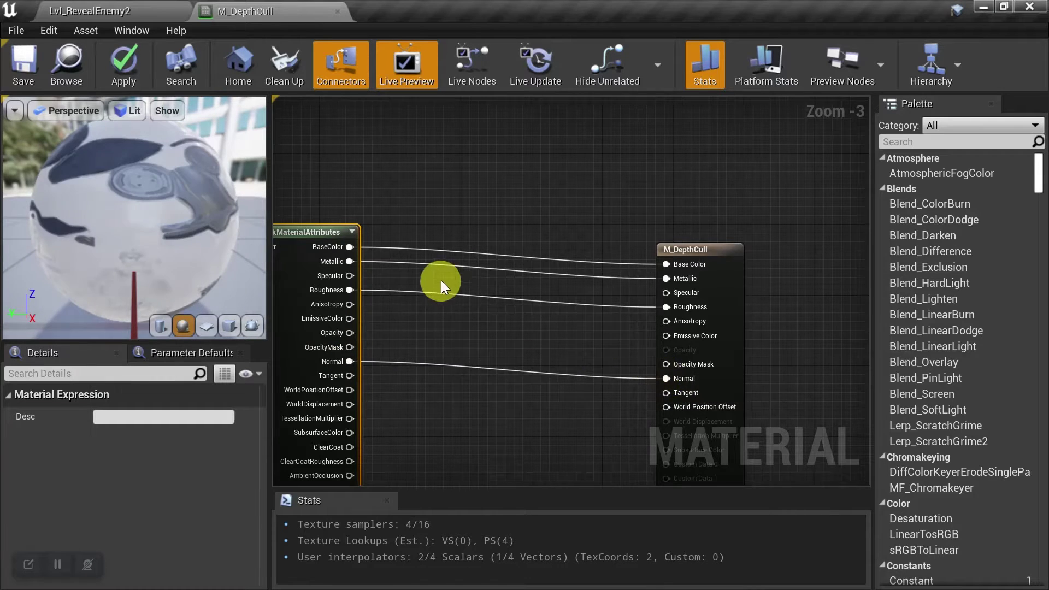
# Step: Set the material's Blend Mode to Translucent
pyautogui.scroll(-2, 442, 283)
pyautogui.moveTo(441, 283); pyautogui.dragTo(529, 272, button='right')
pyautogui.click(313, 376)
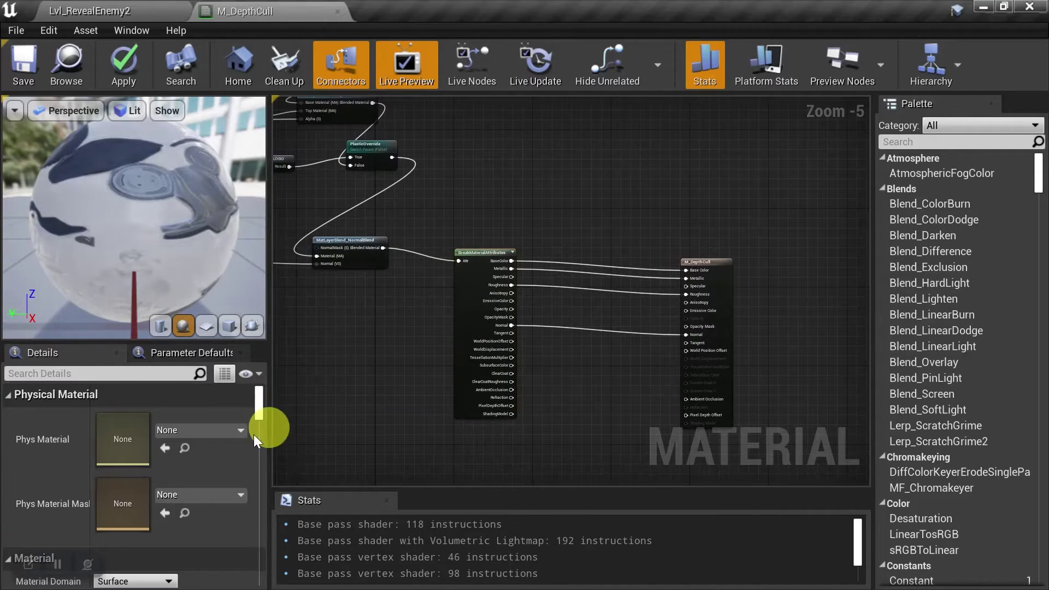
pyautogui.scroll(-2, 208, 445)
pyautogui.scroll(-3, 207, 445)
pyautogui.click(135, 471)
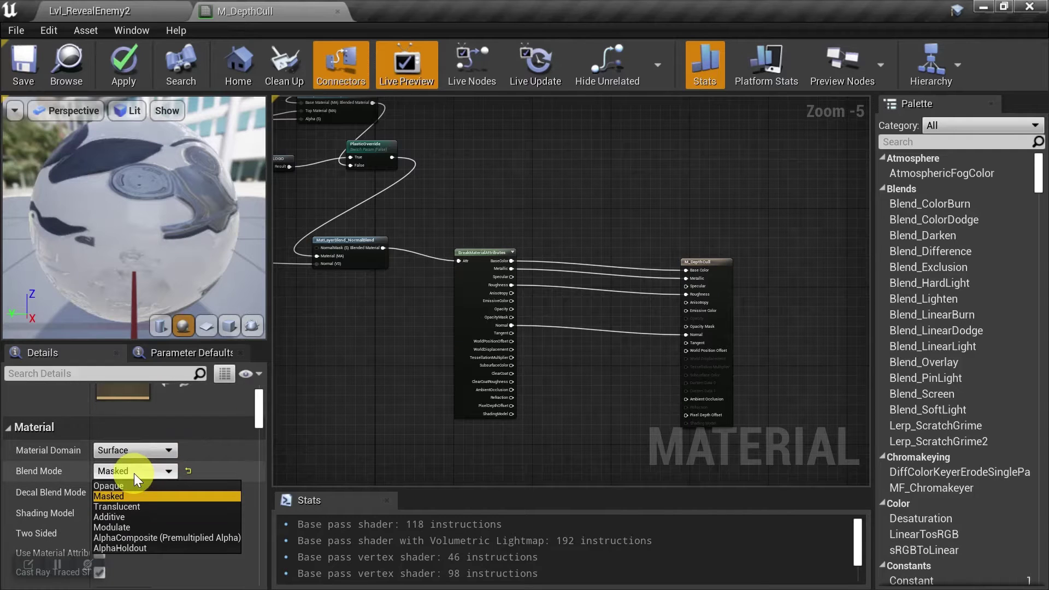
pyautogui.click(129, 507)
# Step: Set the material's translucency Lighting Mode to Surface TranslucencyVolume
pyautogui.scroll(2, 628, 303)
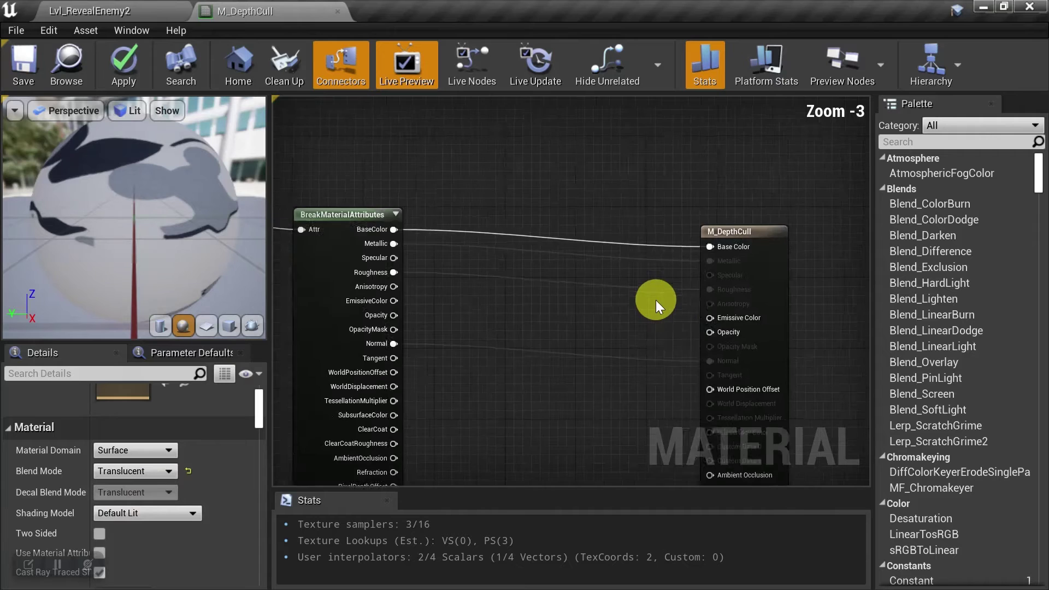
pyautogui.moveTo(605, 314); pyautogui.dragTo(595, 281, button='right')
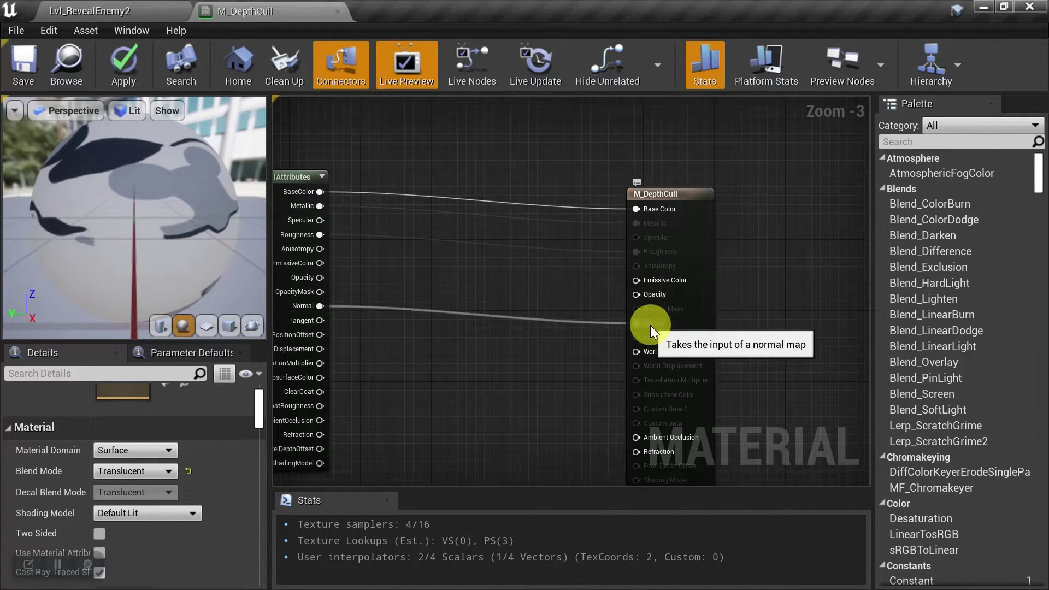
pyautogui.scroll(-10, 180, 462)
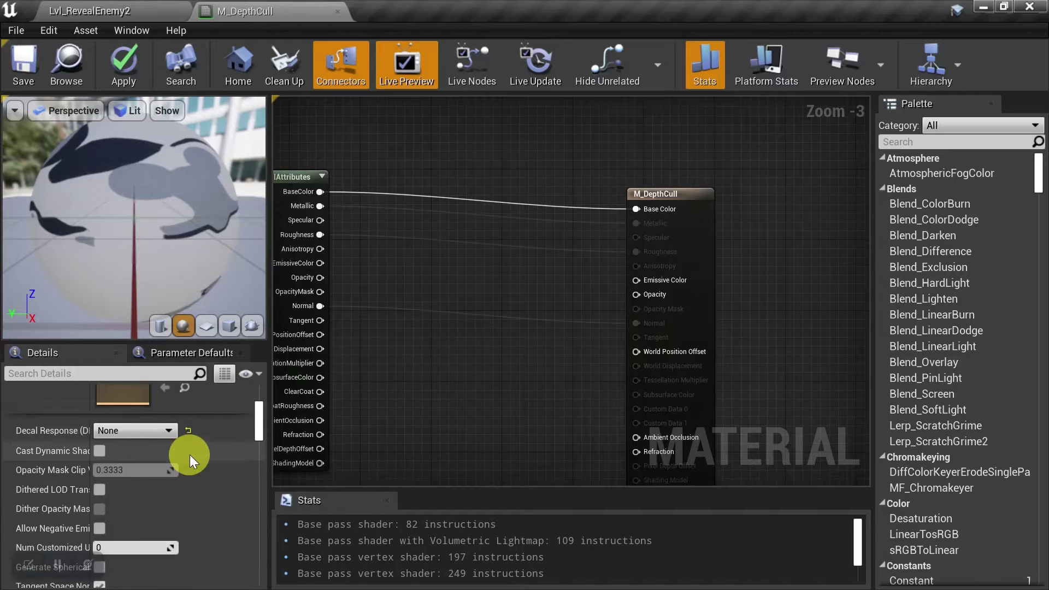
pyautogui.scroll(-15, 192, 450)
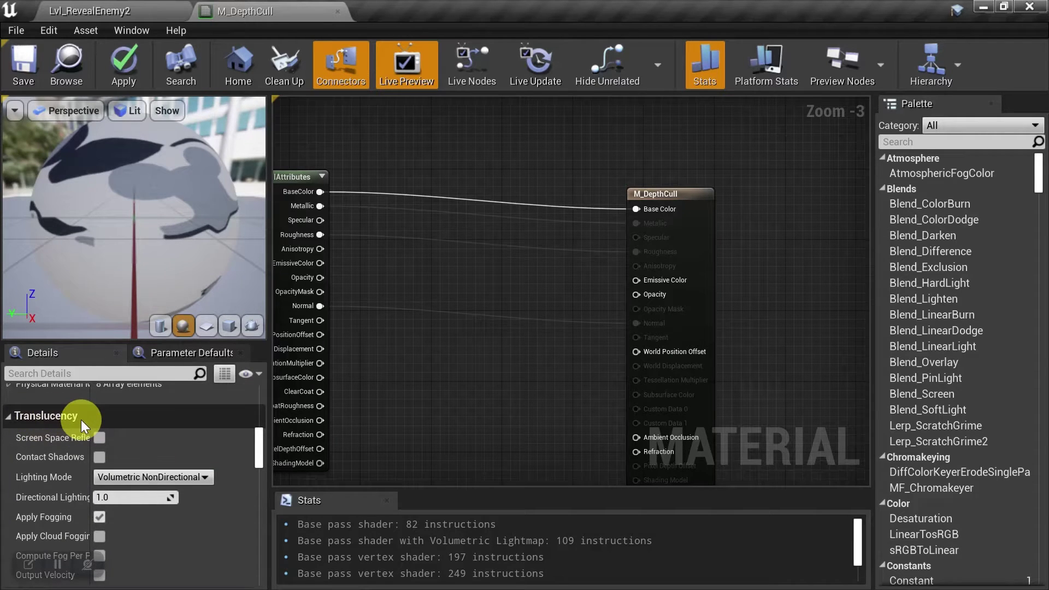
pyautogui.click(143, 478)
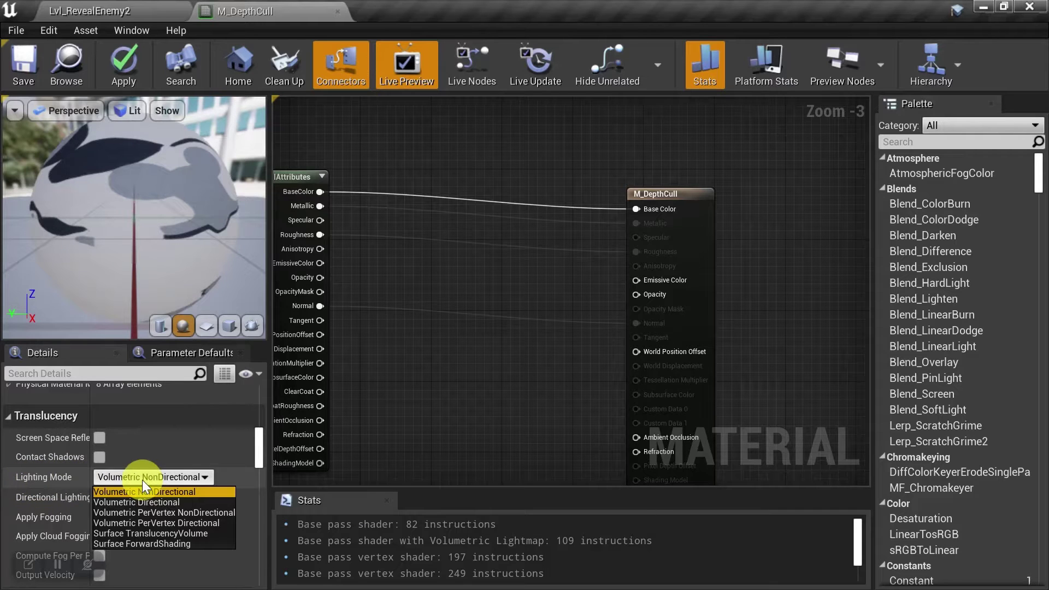
pyautogui.click(163, 532)
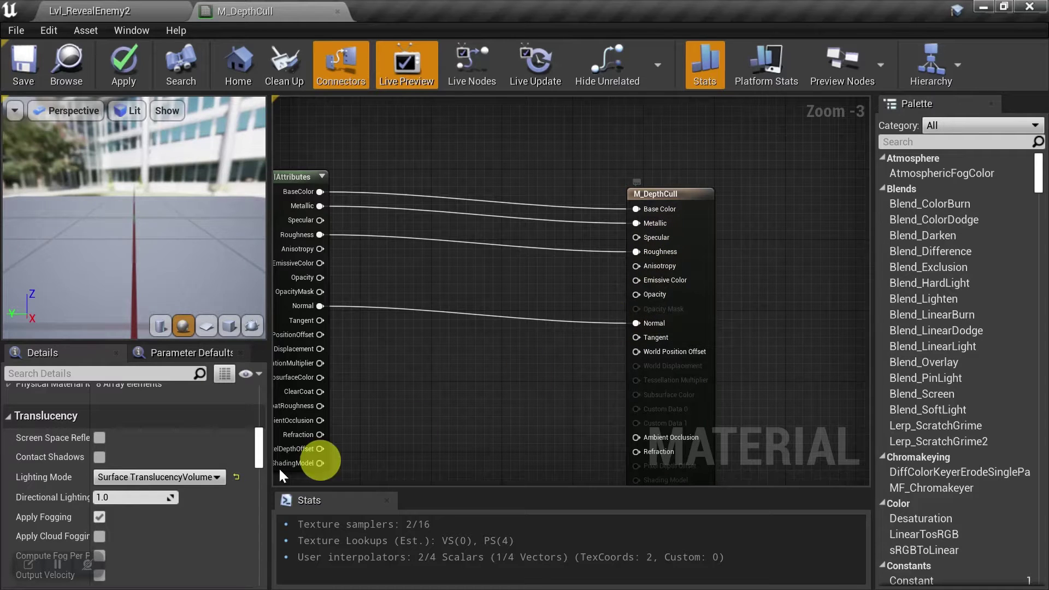
# Step: Set Shadow Density Scale and Self Shadow Density Scale to 0 under Translucency Self Shadowing, and widen the property name column
pyautogui.scroll(-5, 164, 462)
pyautogui.scroll(-5, 169, 458)
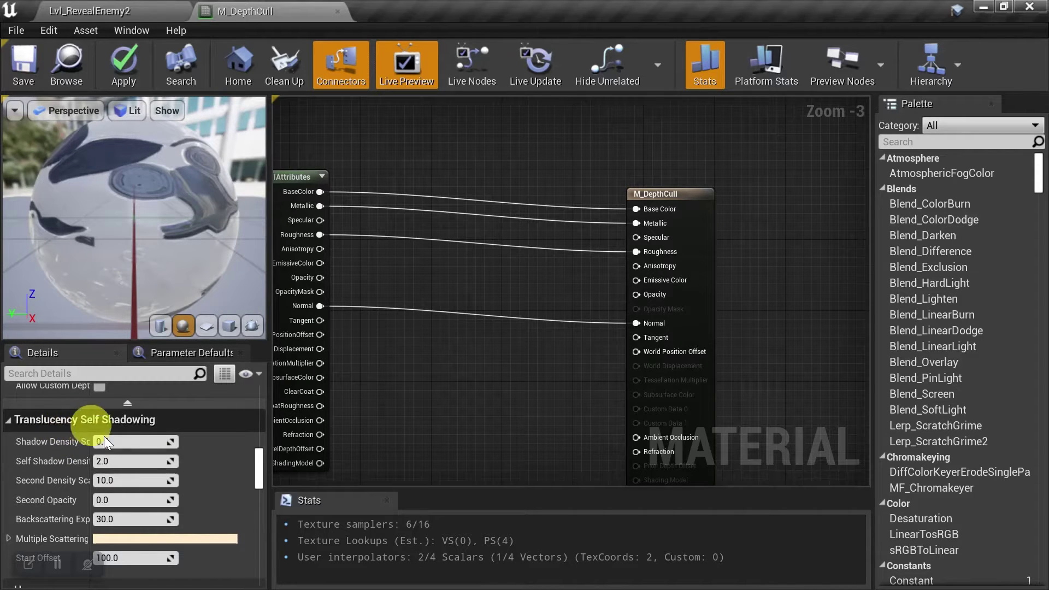
pyautogui.click(127, 442)
pyautogui.write('0')
pyautogui.press('Return')
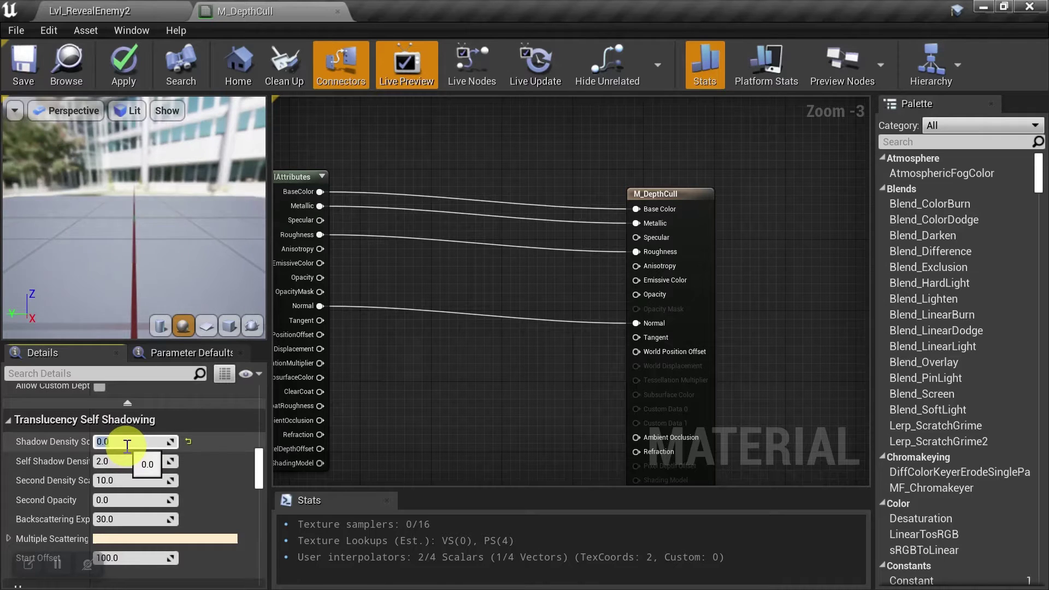
pyautogui.click(132, 462)
pyautogui.write('0')
pyautogui.press('Return')
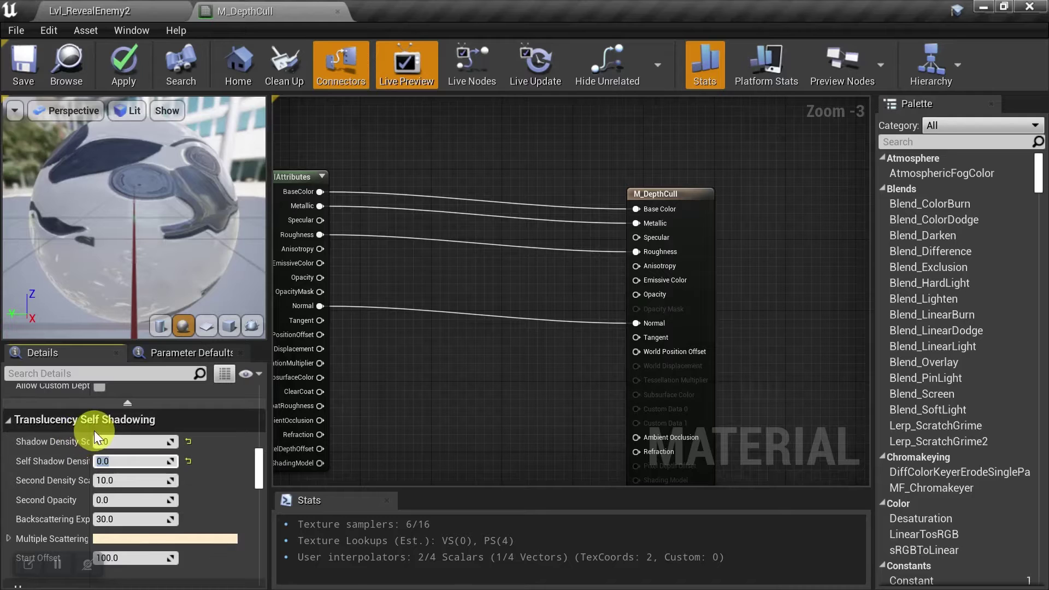
pyautogui.moveTo(90, 432); pyautogui.dragTo(145, 433)
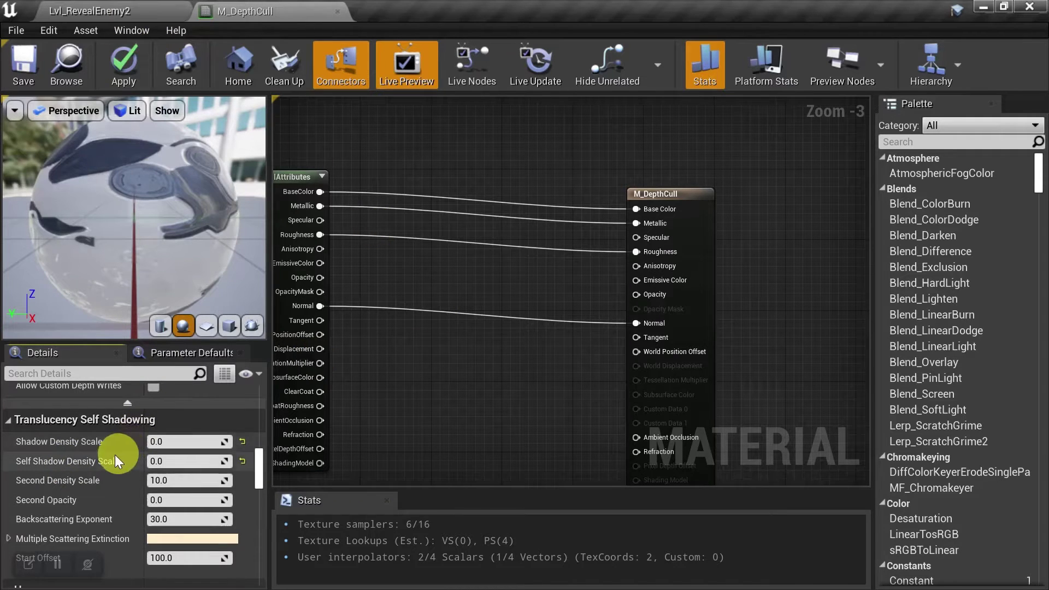
pyautogui.moveTo(114, 457)
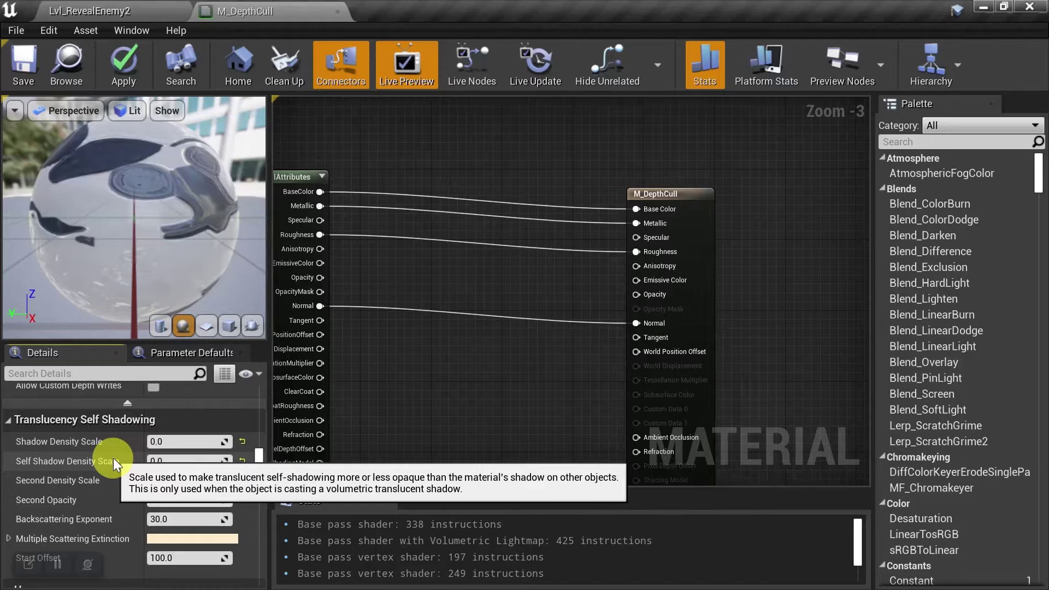
# Step: Filter the level character's Mesh component properties for "shadow" and examine the Volumetric Translucent Shadow option
pyautogui.click(119, 12)
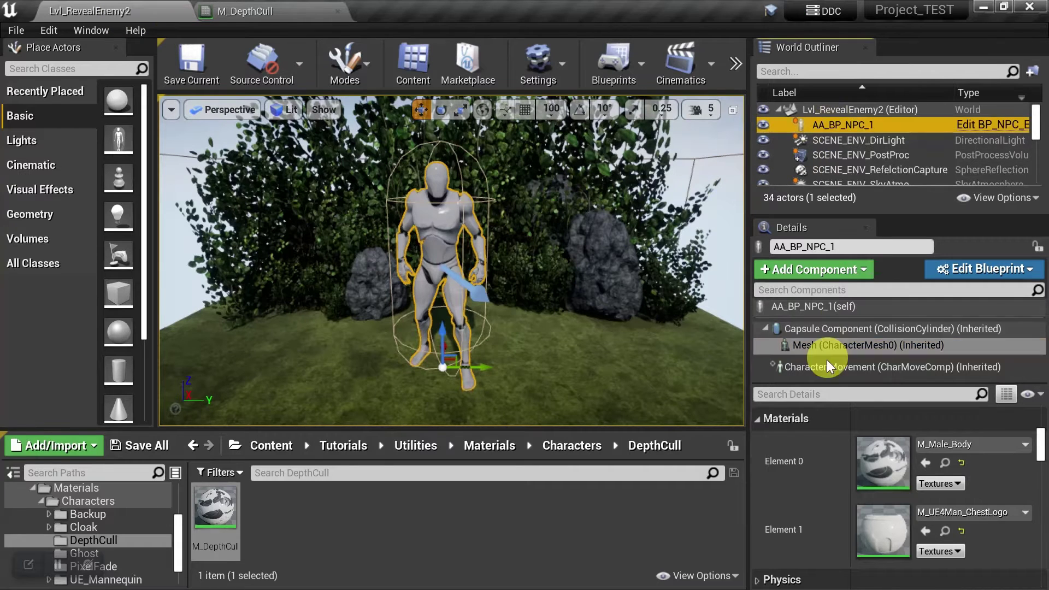
pyautogui.click(834, 394)
pyautogui.write('shadow')
pyautogui.scroll(3, 897, 505)
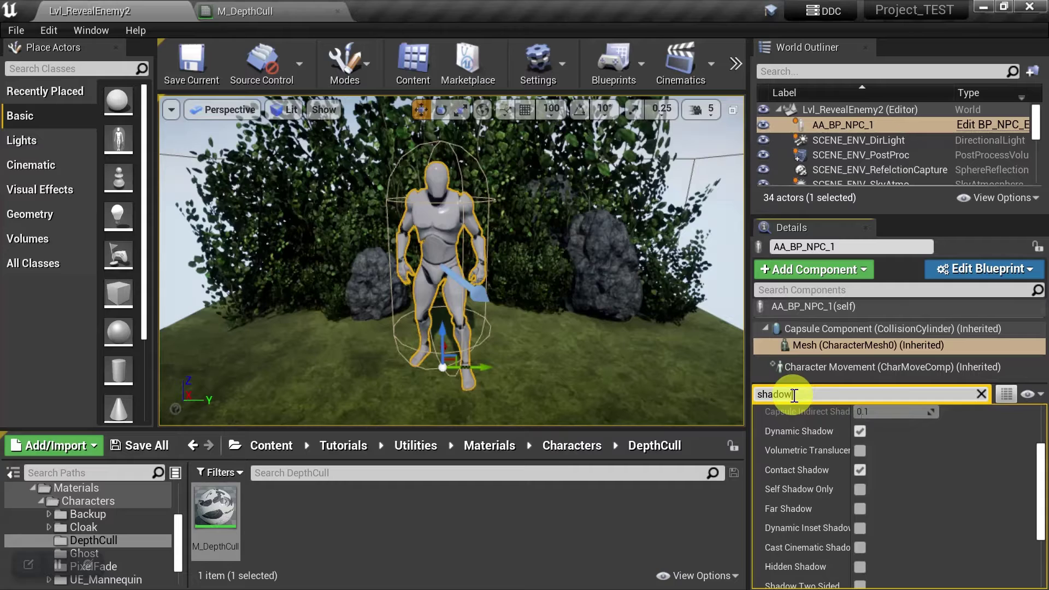
pyautogui.moveTo(795, 451)
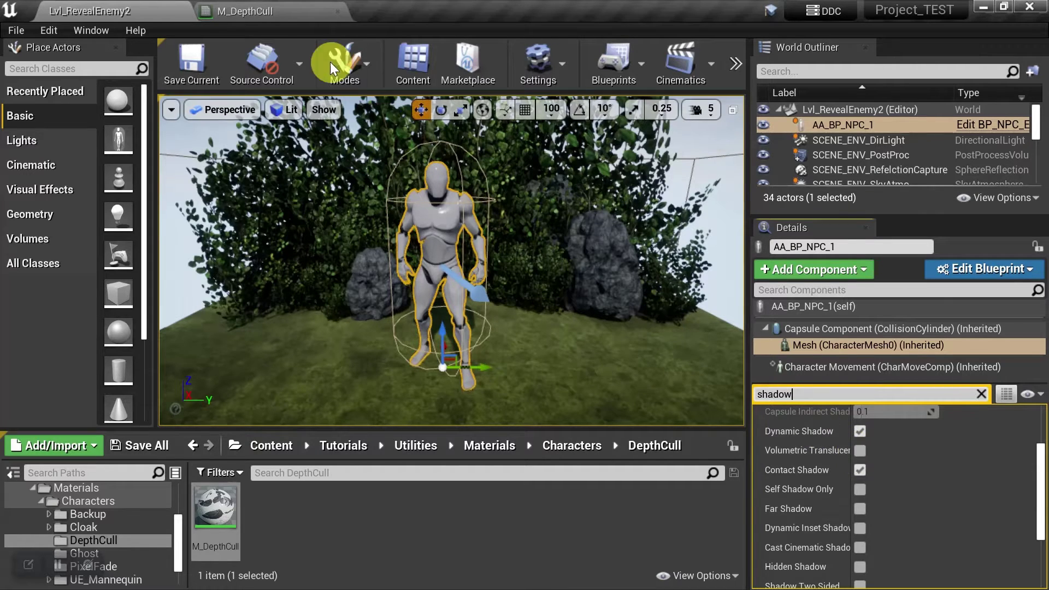
# Step: Filter the M_DepthCull material's properties for "depth" and enable Allow Custom Depth Writes
pyautogui.click(273, 12)
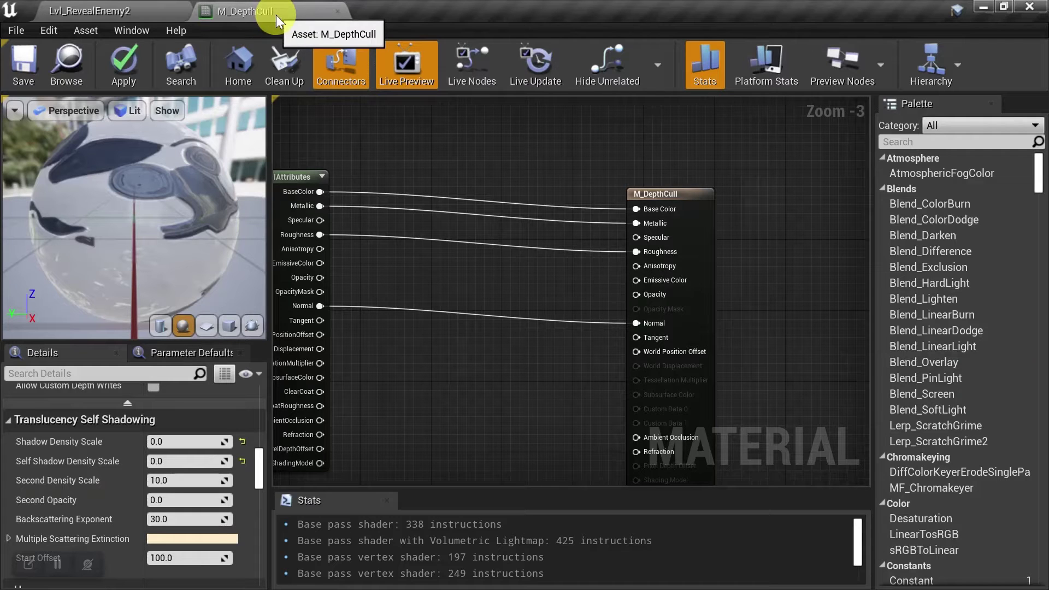
pyautogui.scroll(1, 144, 479)
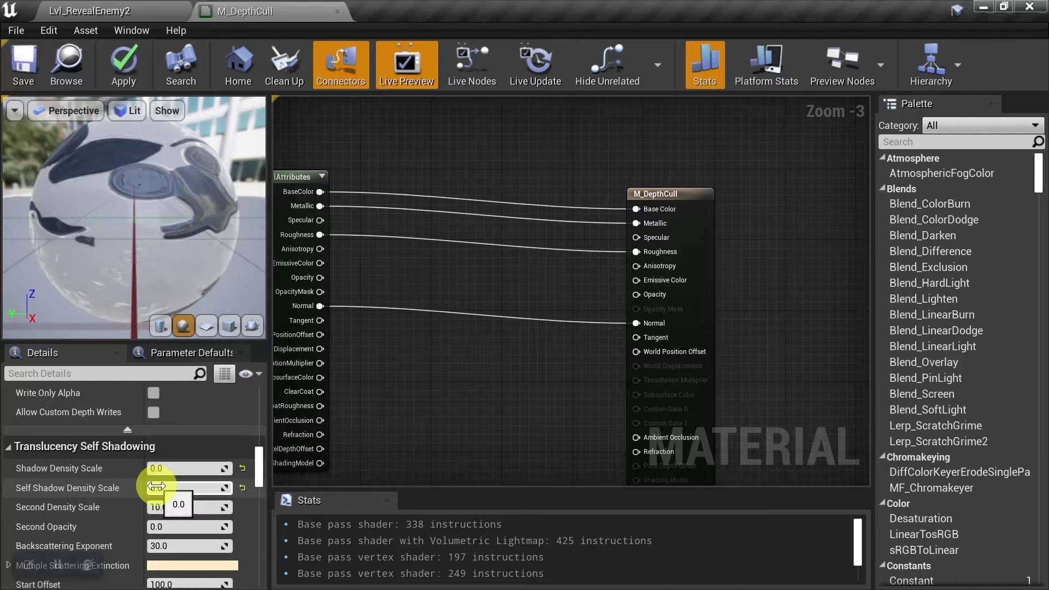
pyautogui.click(46, 373)
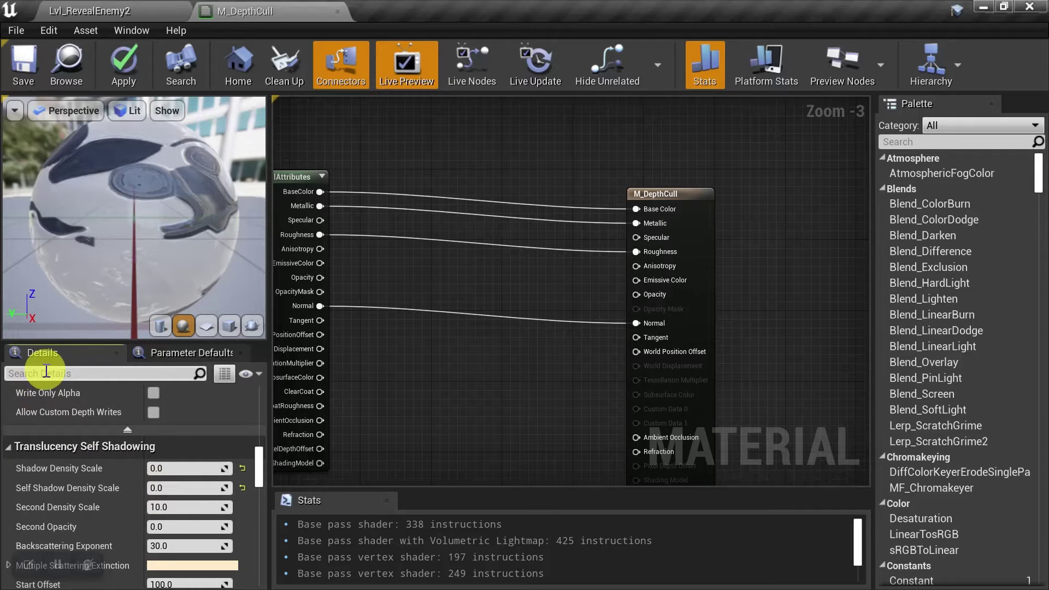
pyautogui.write('depth')
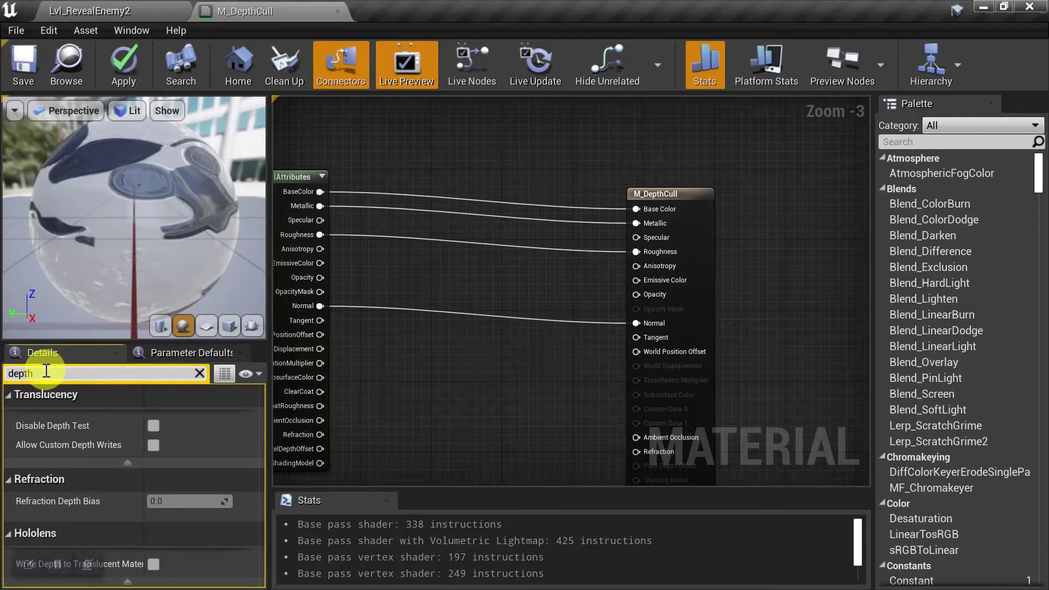
pyautogui.moveTo(89, 448)
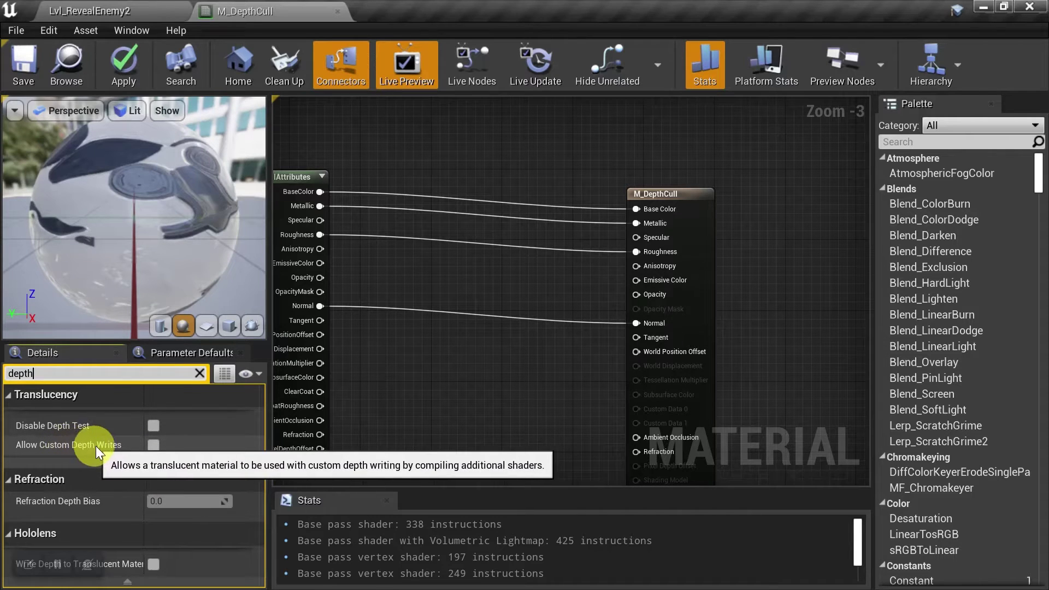
pyautogui.click(150, 446)
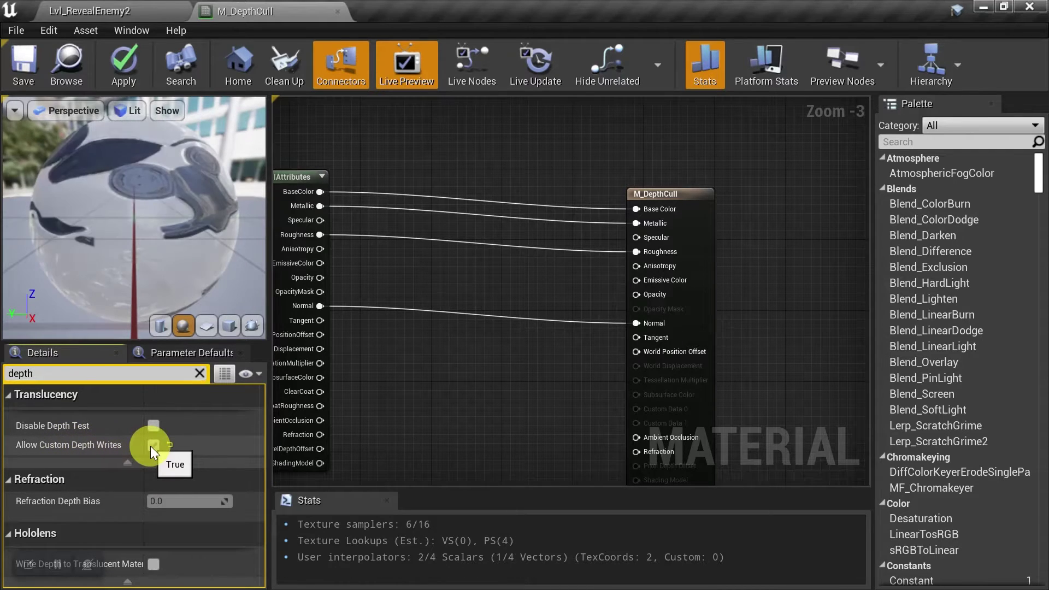
# Step: Enable Render CustomDepth Pass for the Mesh of AA_BP_NPC_1 in the level, and save the level
pyautogui.click(106, 16)
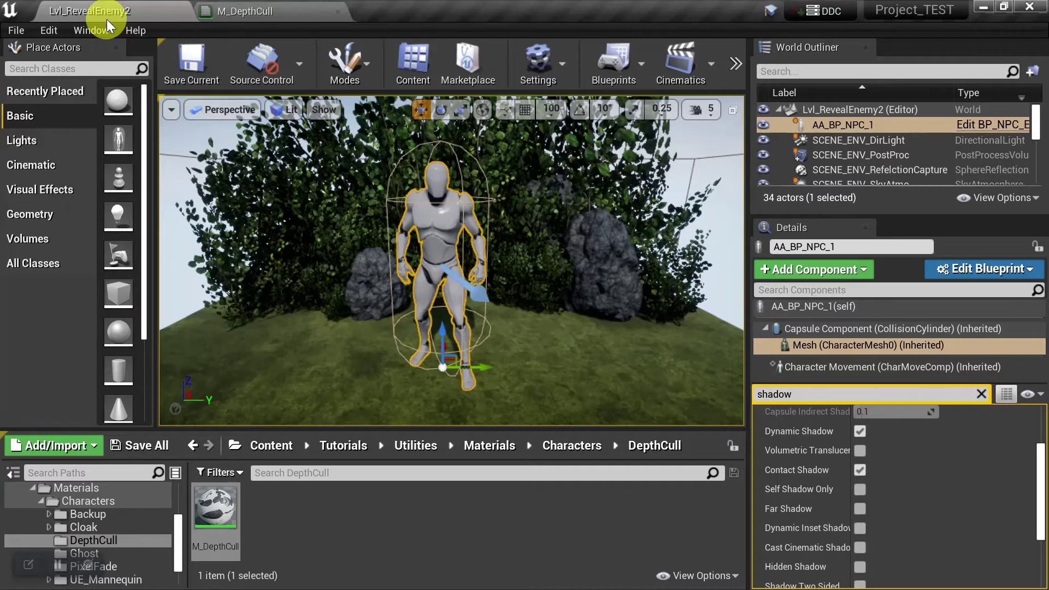
pyautogui.click(809, 306)
pyautogui.moveTo(793, 395); pyautogui.dragTo(740, 399)
pyautogui.write('depth')
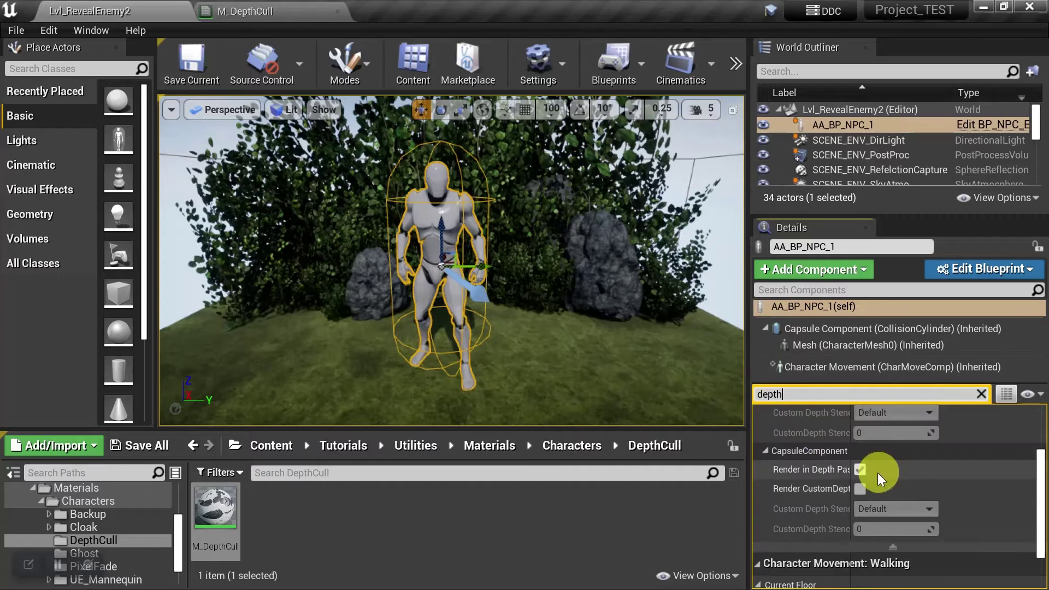
pyautogui.scroll(3, 882, 481)
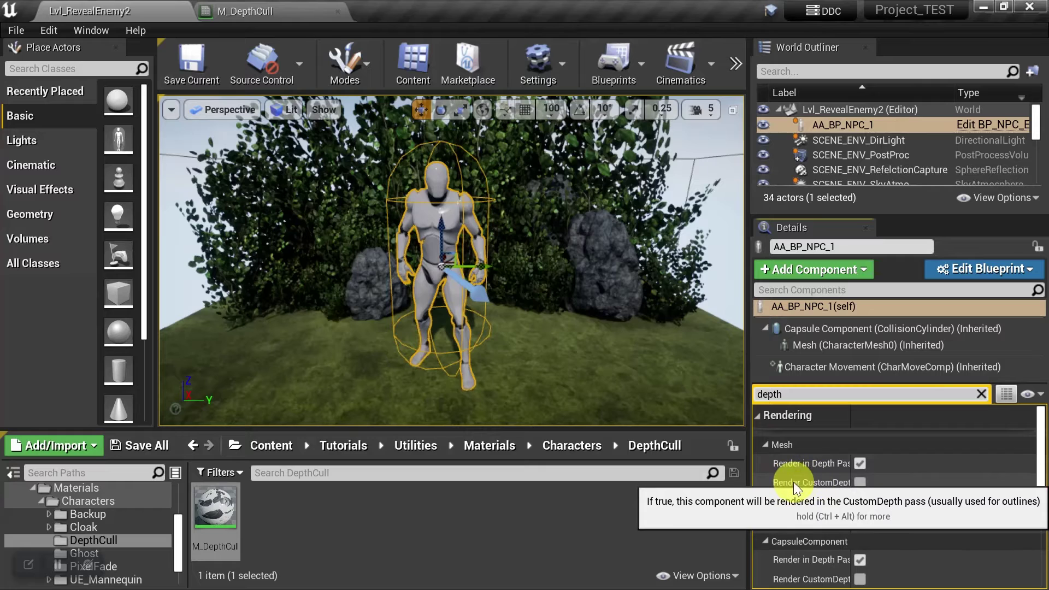
pyautogui.click(860, 482)
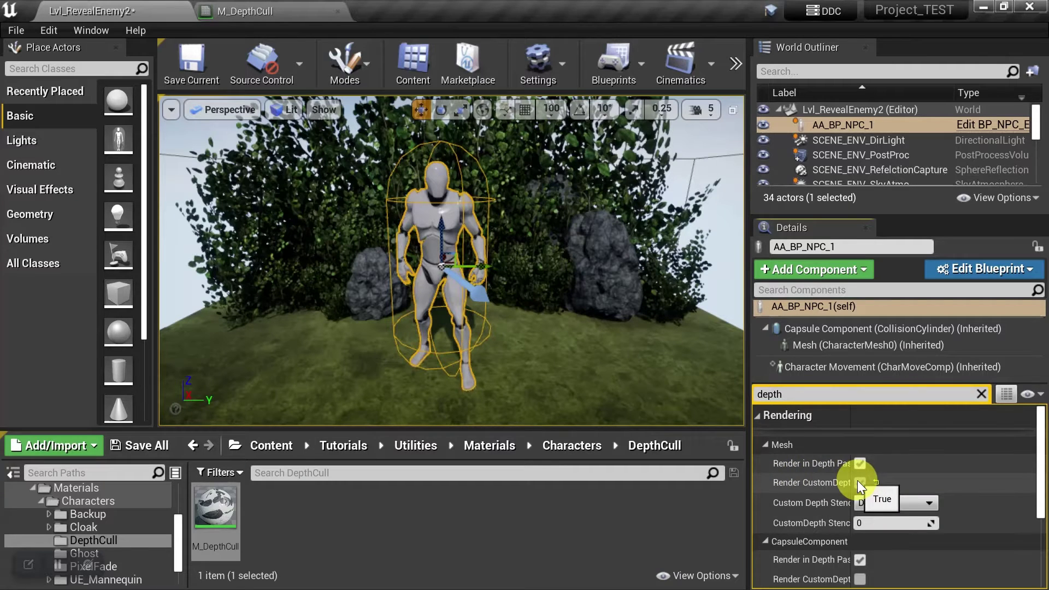
pyautogui.click(183, 68)
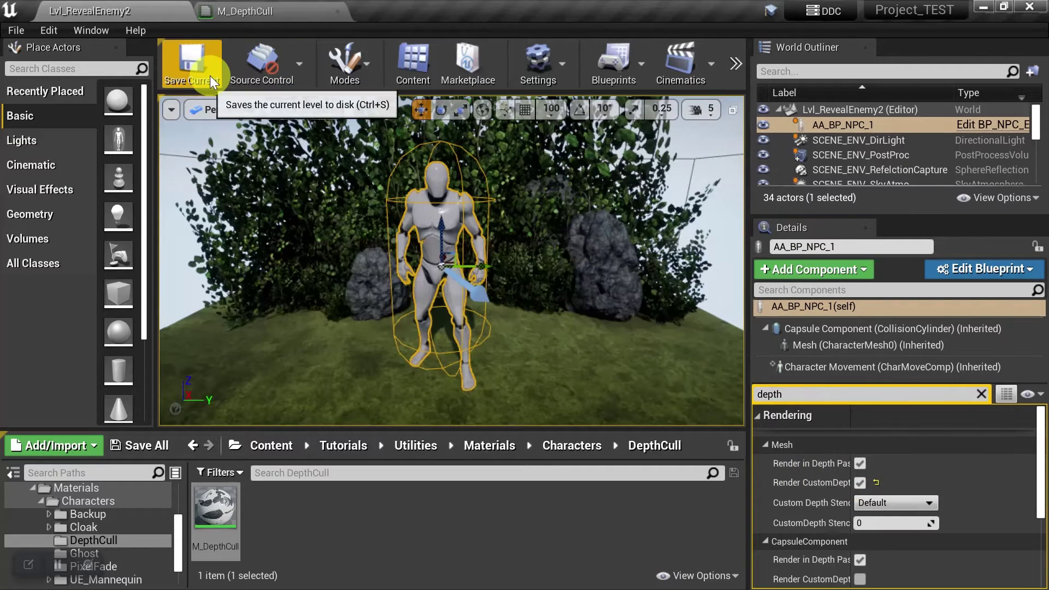
# Step: Examine the M_DepthCull node graph from the texture masks and layer blends through to the result node
pyautogui.click(267, 12)
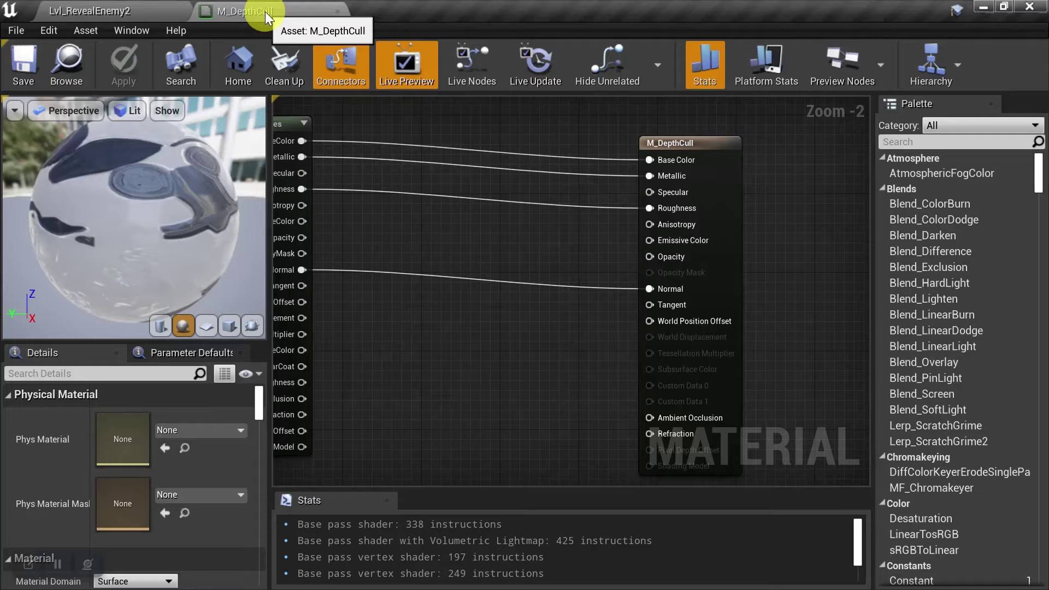
pyautogui.moveTo(329, 130); pyautogui.dragTo(515, 302, button='right')
pyautogui.scroll(-3, 436, 228)
pyautogui.moveTo(435, 227); pyautogui.dragTo(635, 229, button='right')
pyautogui.scroll(-1, 572, 251)
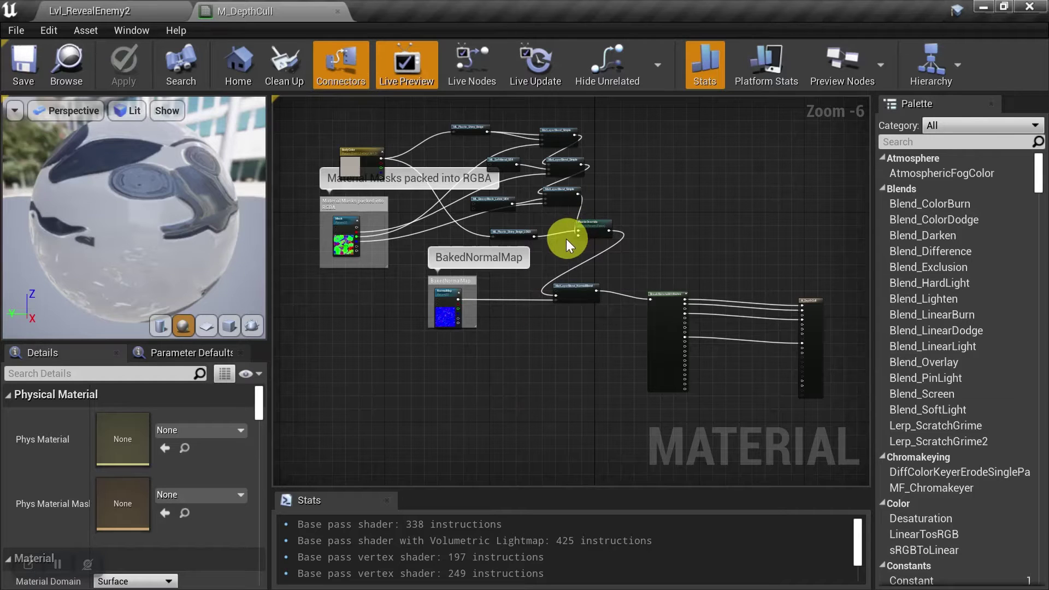
pyautogui.scroll(2, 508, 187)
pyautogui.moveTo(505, 203); pyautogui.dragTo(505, 249, button='right')
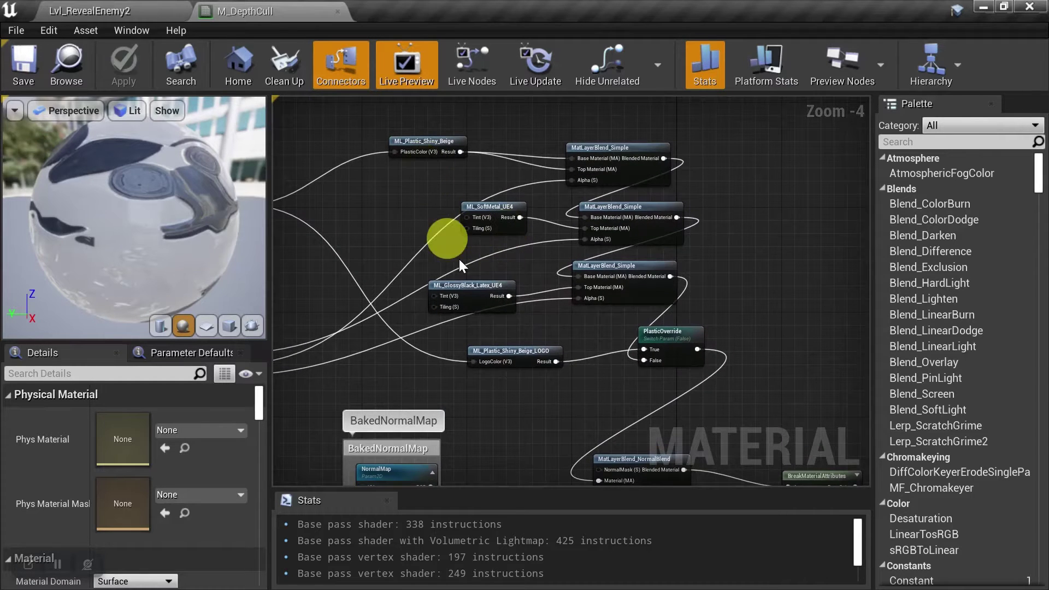
pyautogui.scroll(-2, 477, 254)
pyautogui.moveTo(520, 304); pyautogui.dragTo(503, 274, button='right')
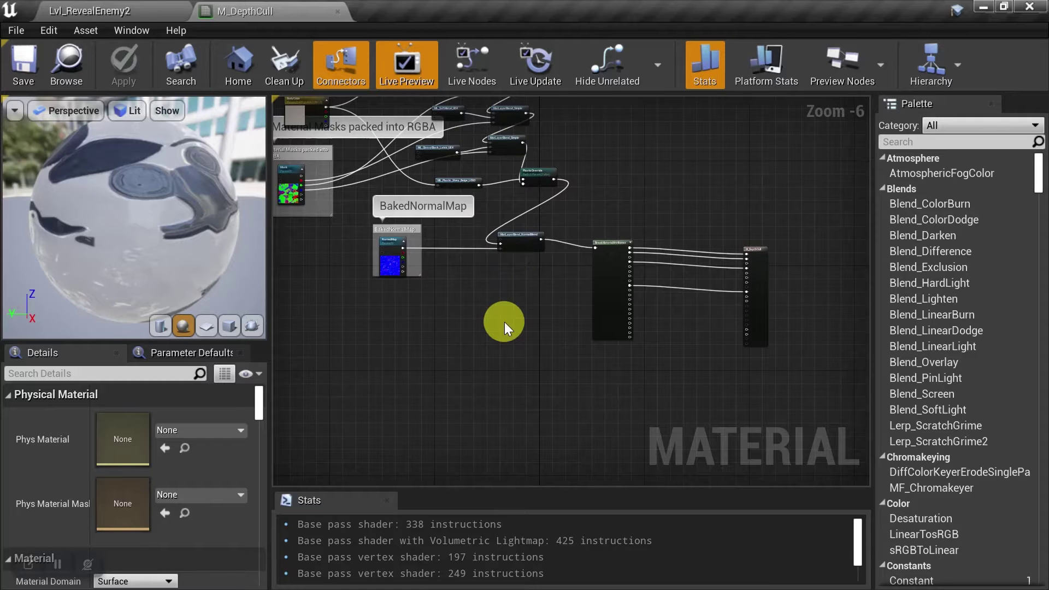
# Step: Create a Material Function named MF_DepthCull in the DepthCull content folder
pyautogui.click(111, 10)
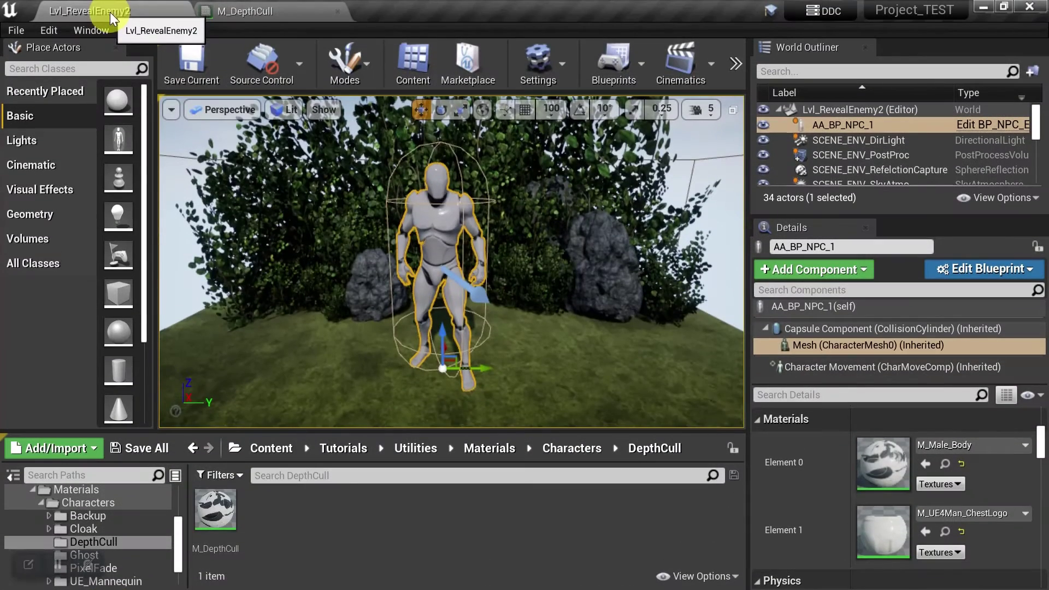
pyautogui.rightClick(312, 523)
pyautogui.moveTo(395, 407)
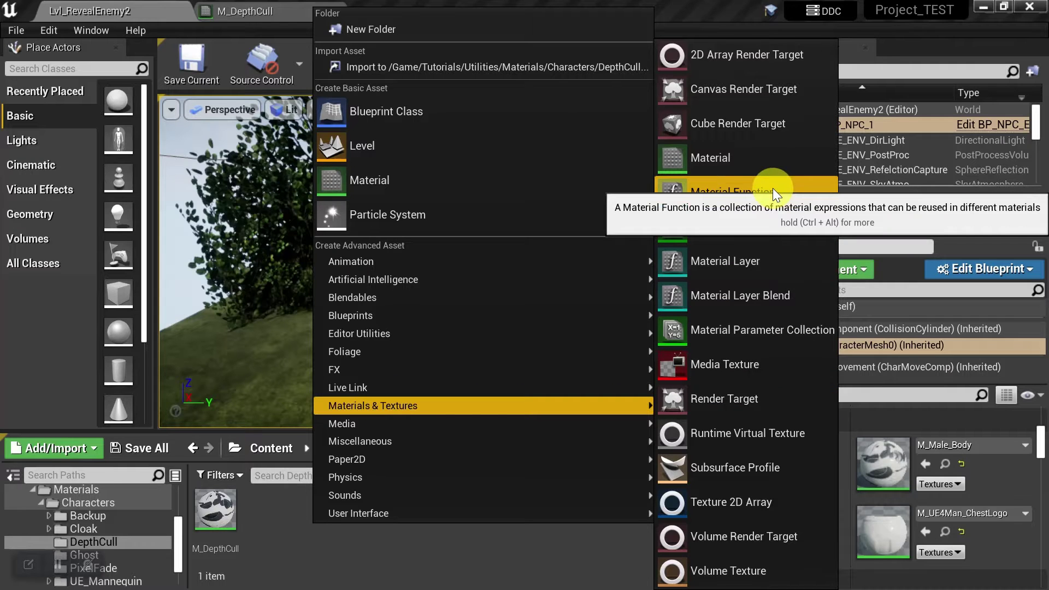
pyautogui.click(748, 194)
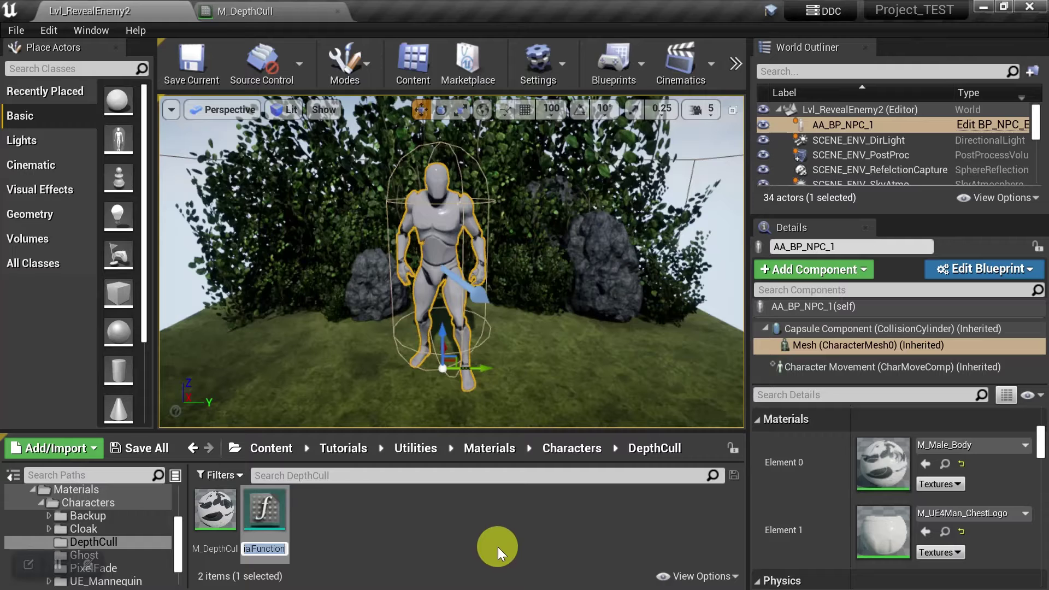
pyautogui.write('MF_')
pyautogui.write('DepthCull')
pyautogui.press('Return')
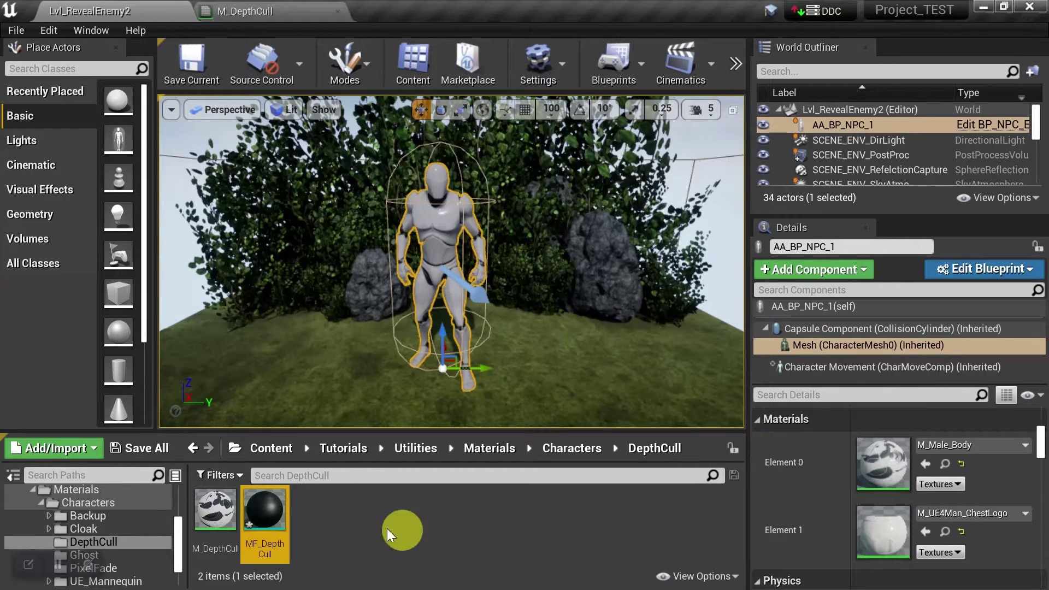
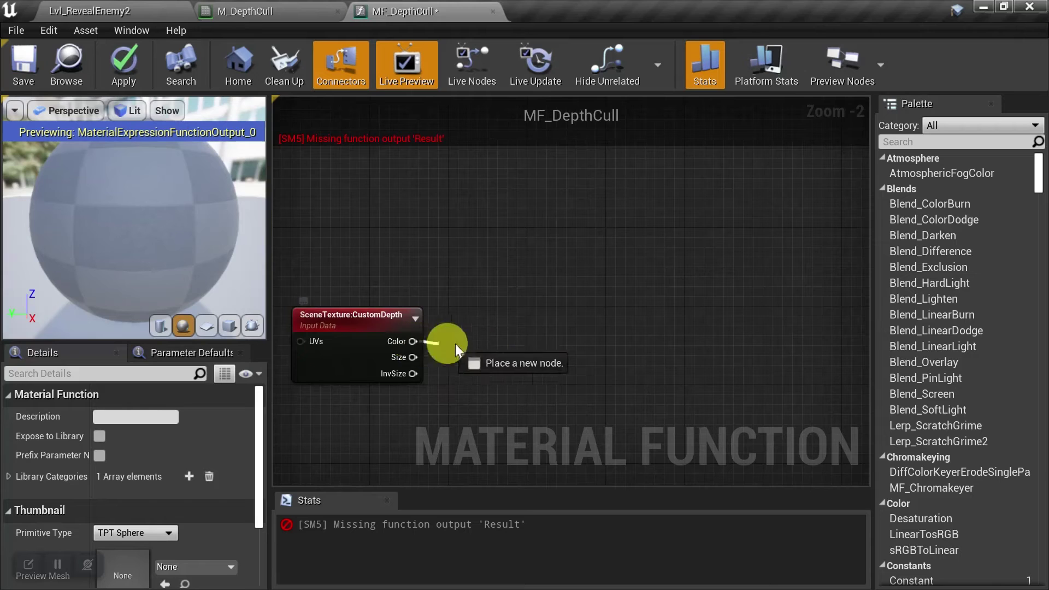
# Step: Add a ComponentMask node fed by the Color output of SceneTexture:CustomDepth, with only the R channel enabled
pyautogui.write('mask')
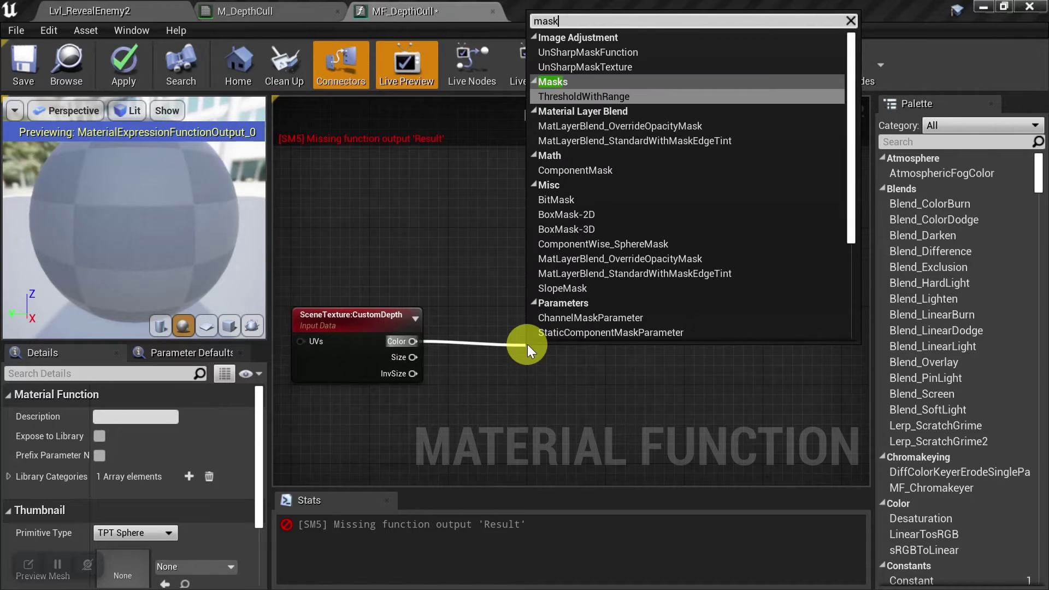
pyautogui.scroll(-3, 637, 270)
pyautogui.click(606, 332)
pyautogui.moveTo(548, 358); pyautogui.dragTo(500, 331)
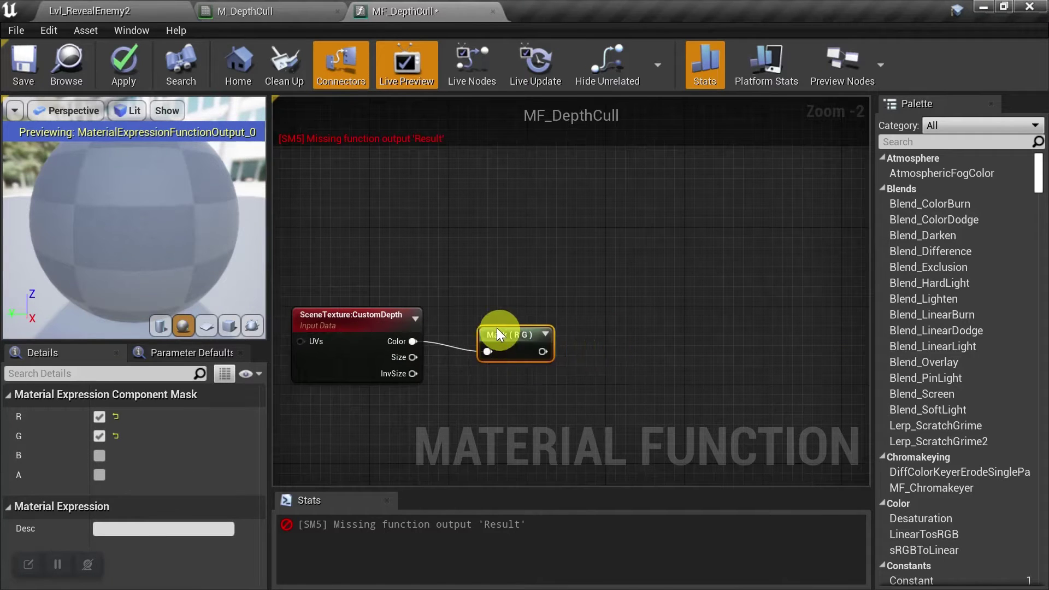
pyautogui.click(99, 436)
# Step: Add a Divide node after the R mask and connect the mask's output to its B input
pyautogui.moveTo(570, 412); pyautogui.dragTo(509, 294, button='right')
pyautogui.moveTo(490, 292); pyautogui.dragTo(550, 287)
pyautogui.write('/')
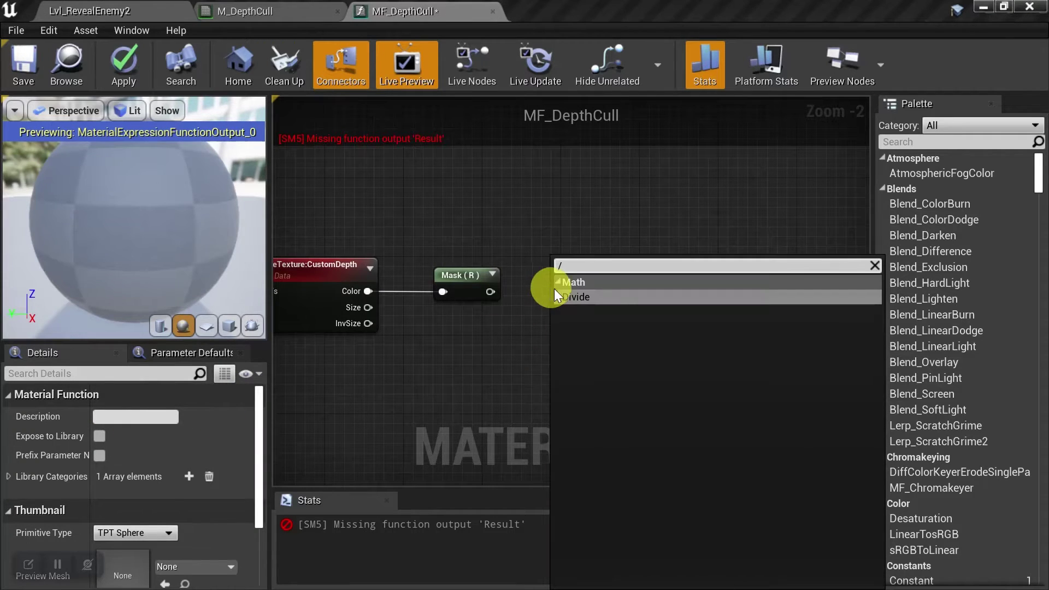
pyautogui.click(590, 297)
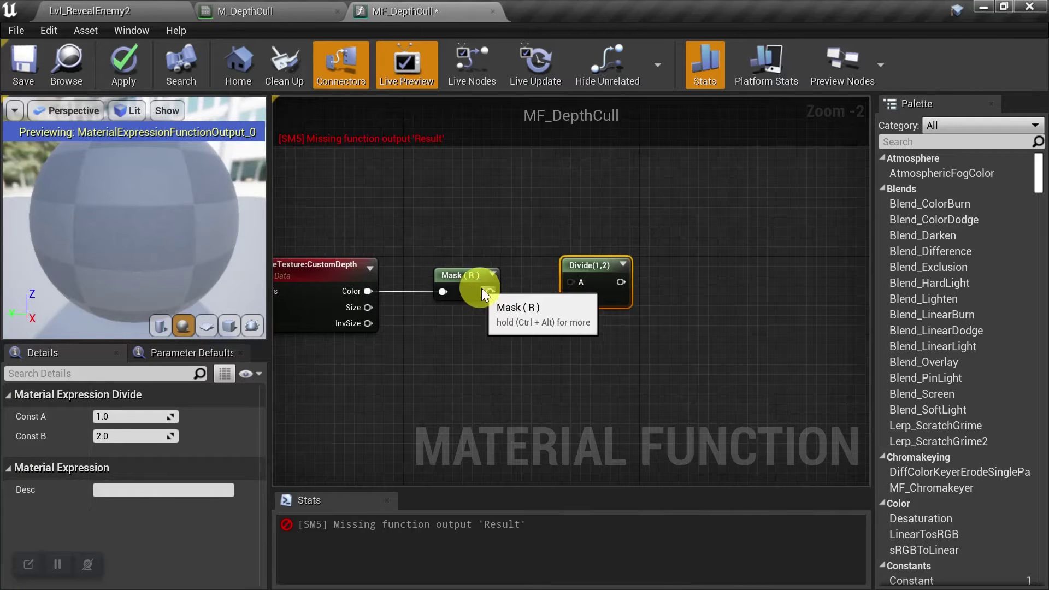
pyautogui.moveTo(491, 291); pyautogui.dragTo(575, 296)
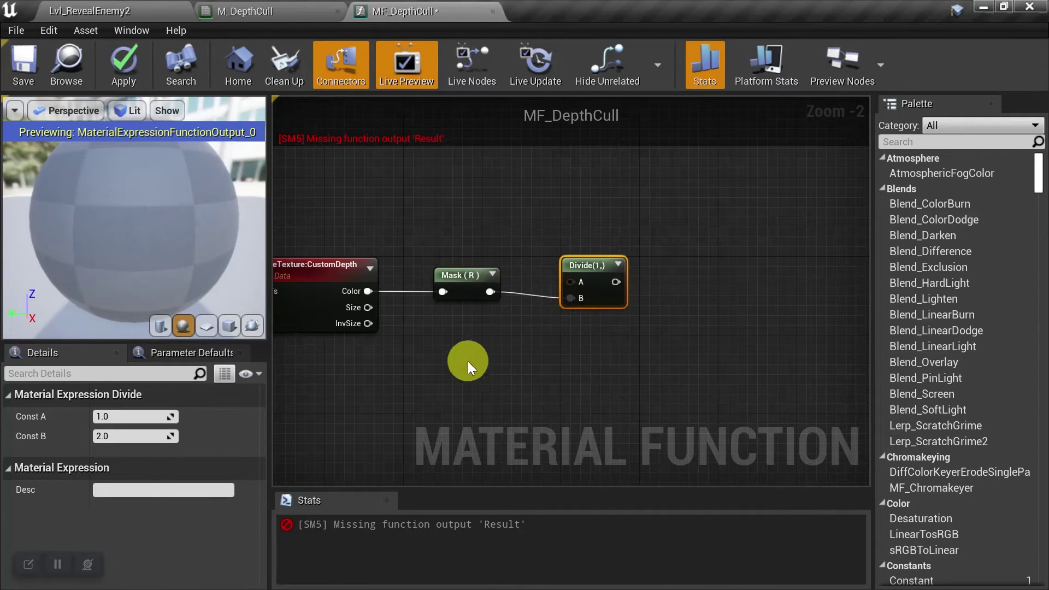
# Step: Add a Constant node with the value 8192 and connect it to the Divide node's A input
pyautogui.click(464, 358)
pyautogui.click(459, 363)
pyautogui.click(118, 417)
pyautogui.write('8192')
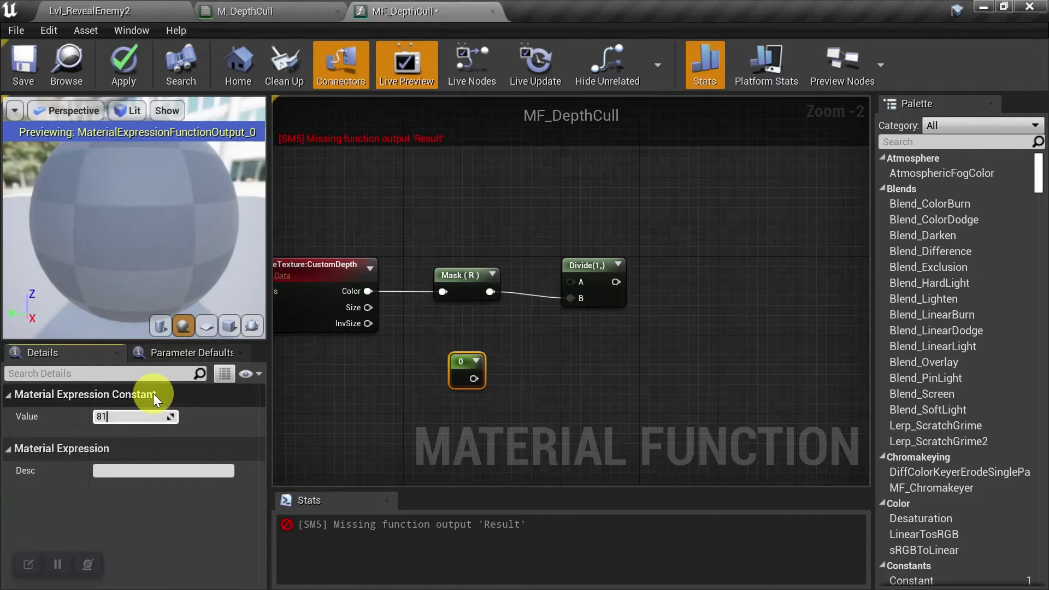
pyautogui.press('Return')
pyautogui.moveTo(488, 378); pyautogui.dragTo(718, 264)
# Step: Add a Subtract node whose A input is fed by the Divide node's output
pyautogui.scroll(-2, 574, 277)
pyautogui.scroll(2, 553, 337)
pyautogui.write('-')
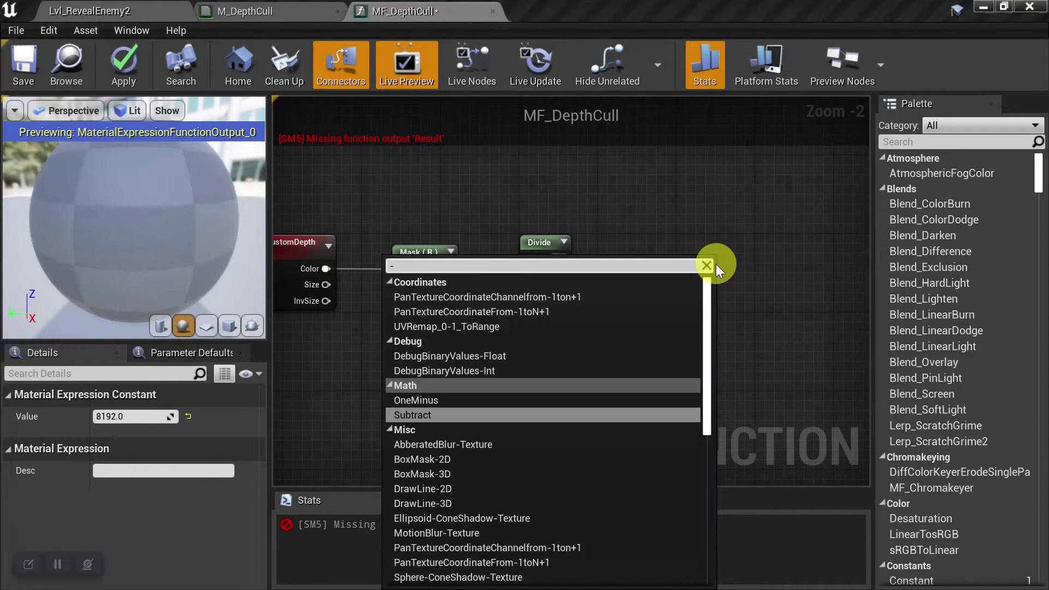
pyautogui.click(432, 415)
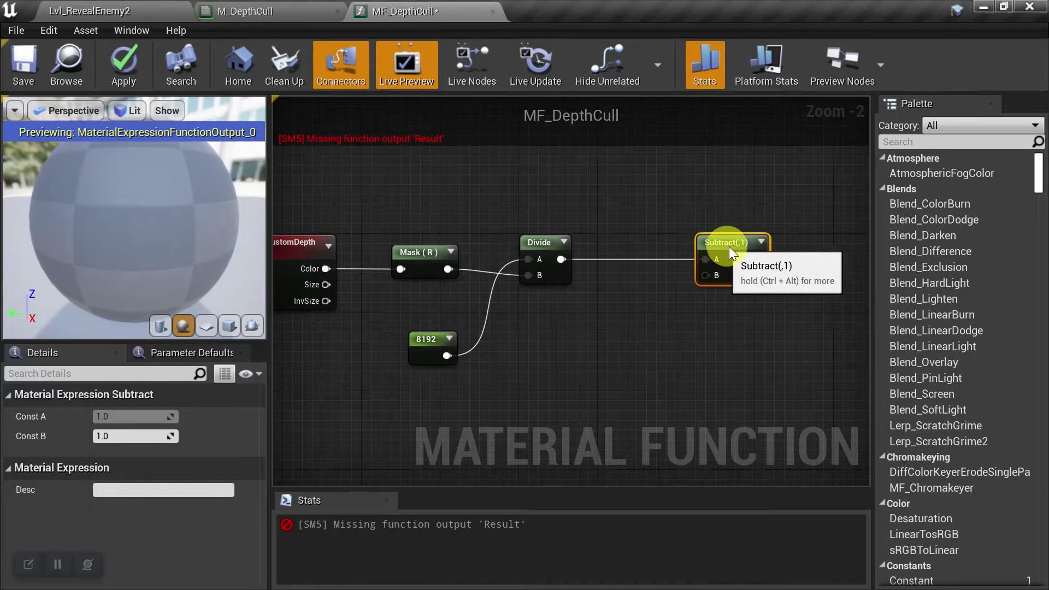
# Step: Add a PixelDepth node below the SceneTexture:CustomDepth node and align it with that node
pyautogui.scroll(-1, 778, 246)
pyautogui.moveTo(543, 361); pyautogui.dragTo(667, 274, button='right')
pyautogui.click(458, 343)
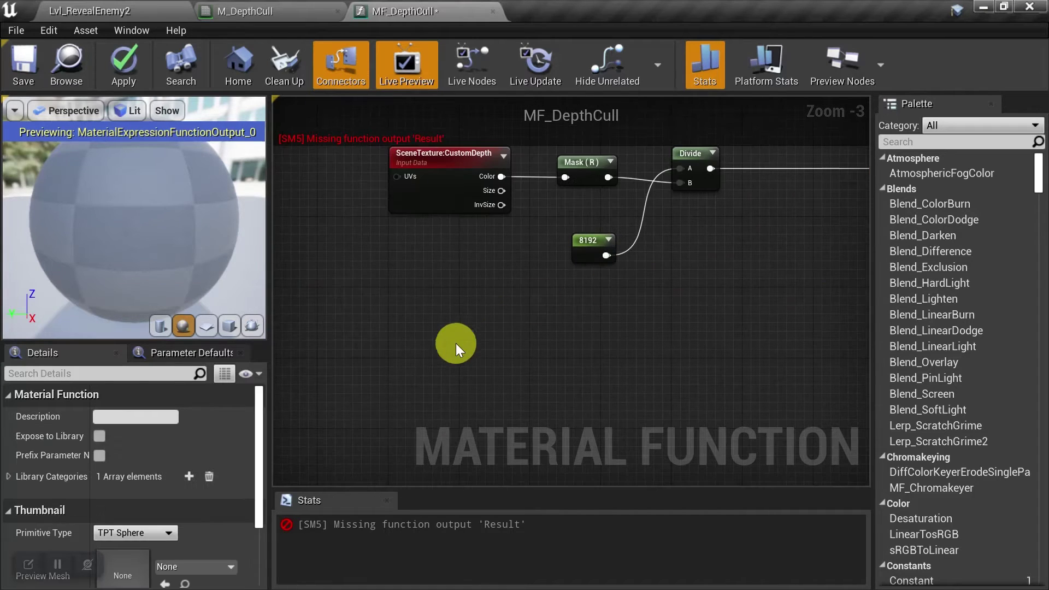
pyautogui.rightClick(437, 348)
pyautogui.write('pixe')
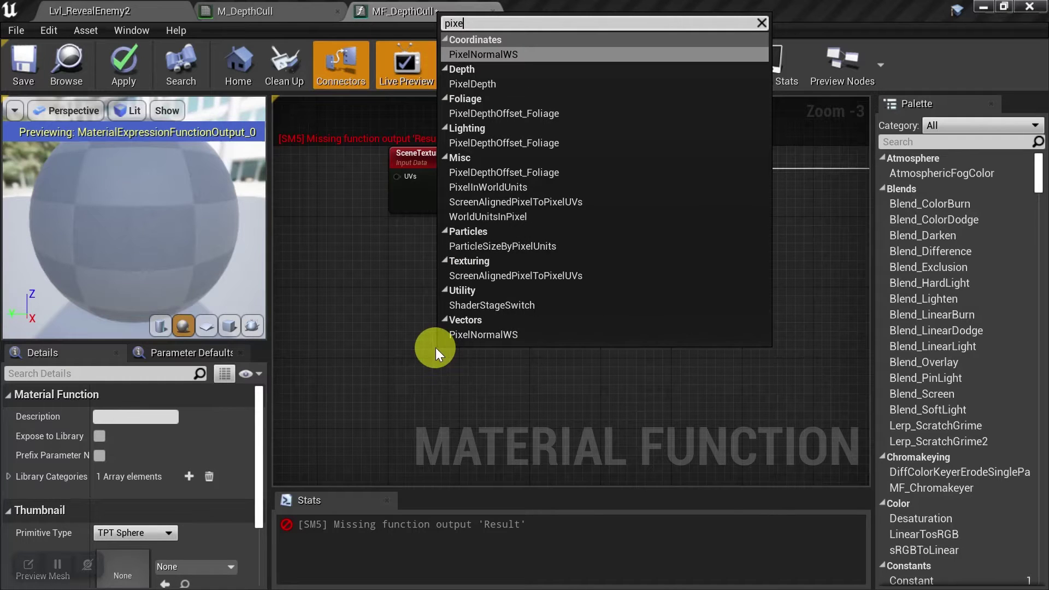
pyautogui.click(497, 86)
pyautogui.moveTo(418, 378); pyautogui.dragTo(409, 379)
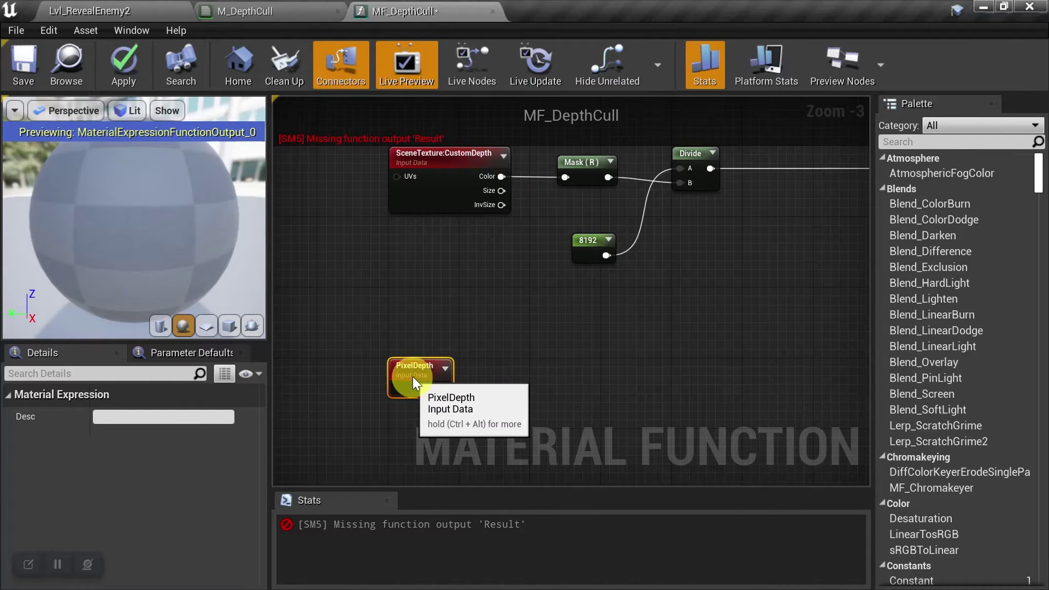
# Step: Add a second Divide node to the right of the PixelDepth node, below the first Divide
pyautogui.rightClick(686, 377)
pyautogui.write('/')
pyautogui.click(723, 85)
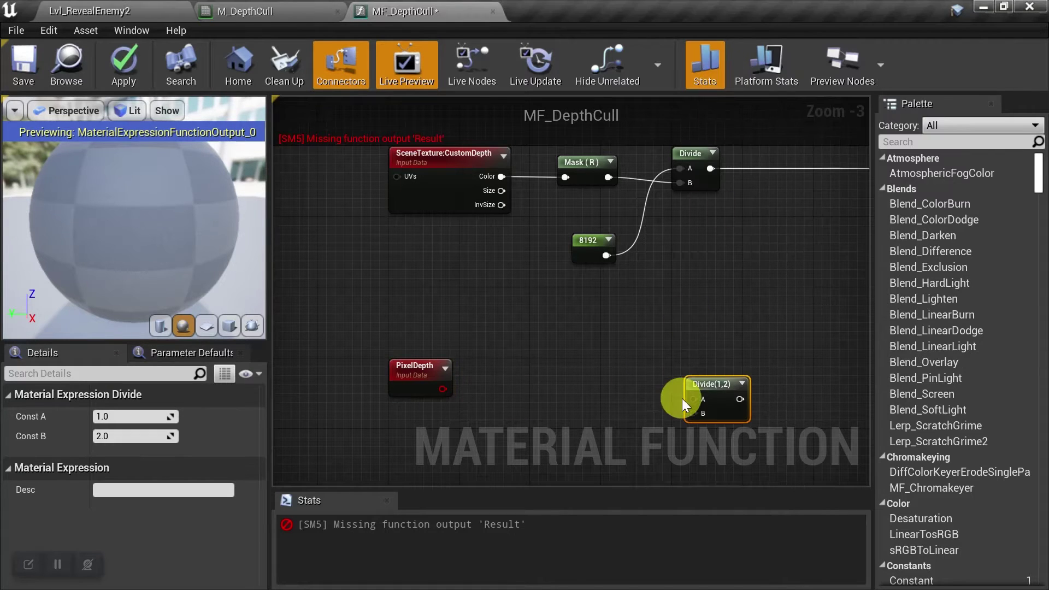
# Step: Connect PixelDepth to the lower Divide's B input and 8192 to its A input, and feed its output into a new Add node
pyautogui.moveTo(445, 388); pyautogui.dragTo(681, 386)
pyautogui.moveTo(607, 258); pyautogui.dragTo(681, 372)
pyautogui.moveTo(687, 372); pyautogui.dragTo(527, 346, button='right')
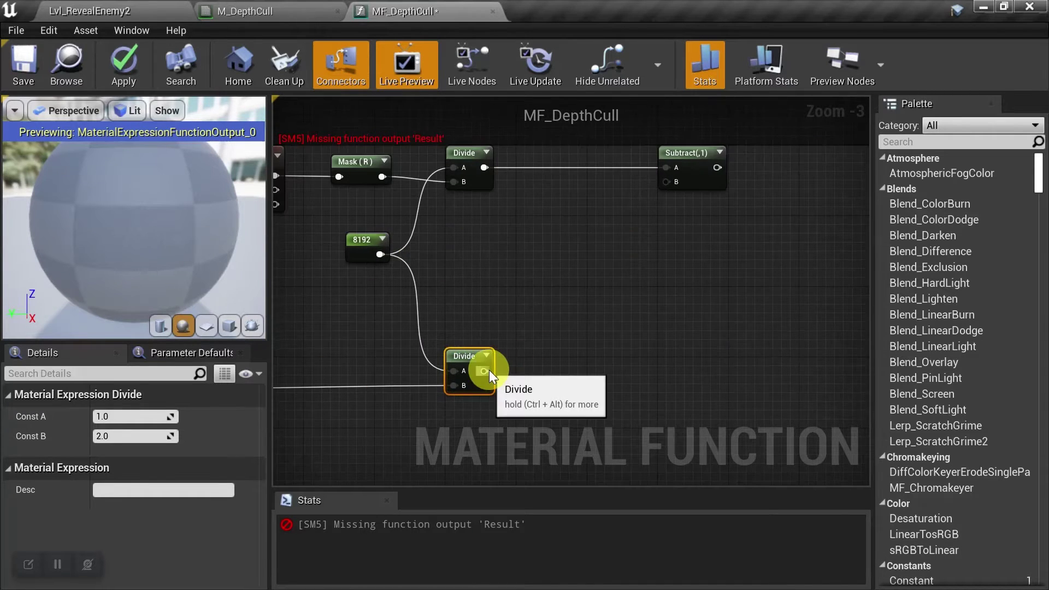
pyautogui.moveTo(485, 371); pyautogui.dragTo(566, 360)
pyautogui.write('add')
pyautogui.click(556, 104)
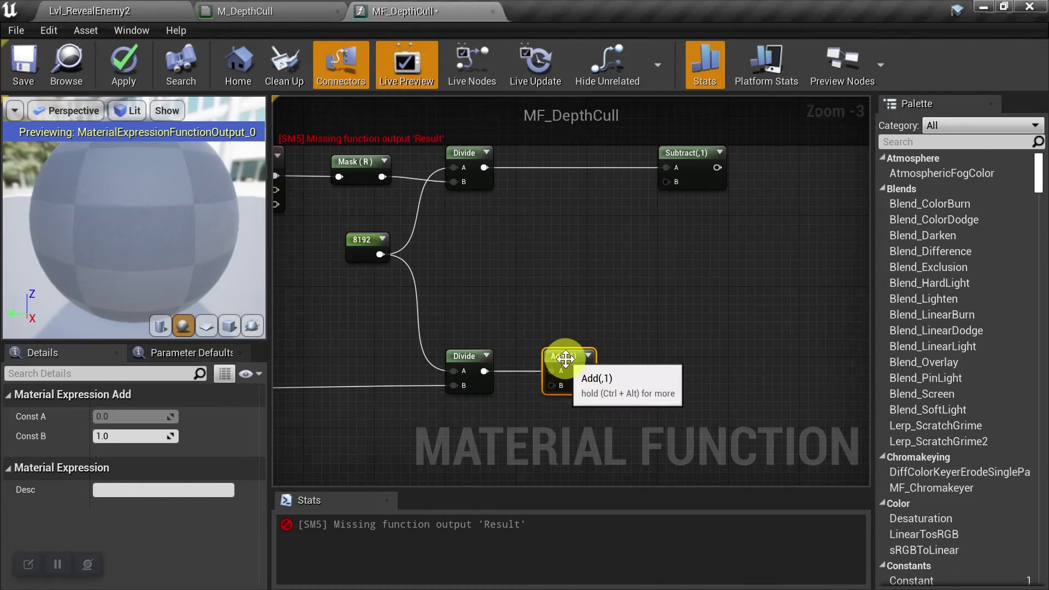
# Step: Add a Constant node with the value 0.0001 below the lower Divide and connect it to the Add node's B input
pyautogui.click(460, 442)
pyautogui.click(467, 432)
pyautogui.moveTo(479, 459); pyautogui.dragTo(551, 386)
pyautogui.click(126, 417)
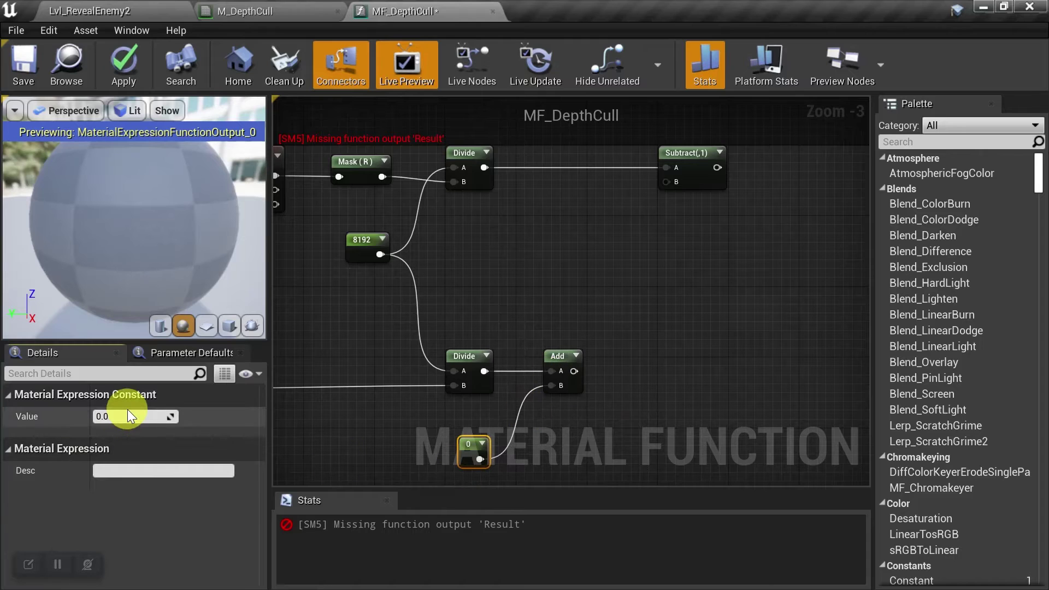
pyautogui.write('.')
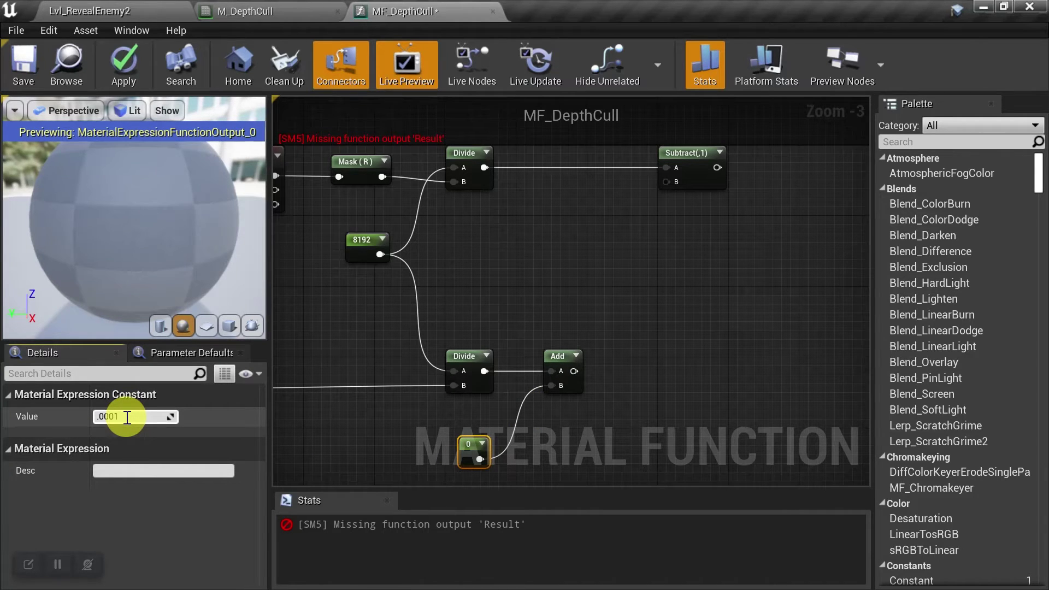
pyautogui.write('0001')
pyautogui.press('Return')
# Step: Connect the Add node's output to the Subtract node's B input, and add a Ceil node fed by the Subtract output
pyautogui.moveTo(584, 327); pyautogui.dragTo(522, 392, button='right')
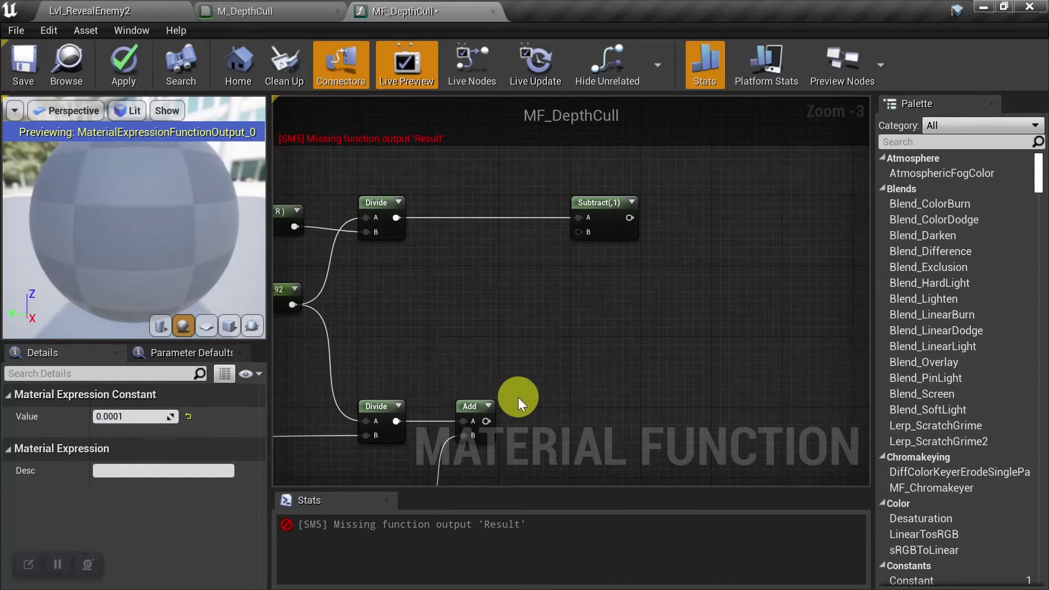
pyautogui.moveTo(485, 421); pyautogui.dragTo(588, 232)
pyautogui.moveTo(606, 241); pyautogui.dragTo(527, 262, button='right')
pyautogui.moveTo(499, 262); pyautogui.dragTo(586, 256)
pyautogui.write('ceil')
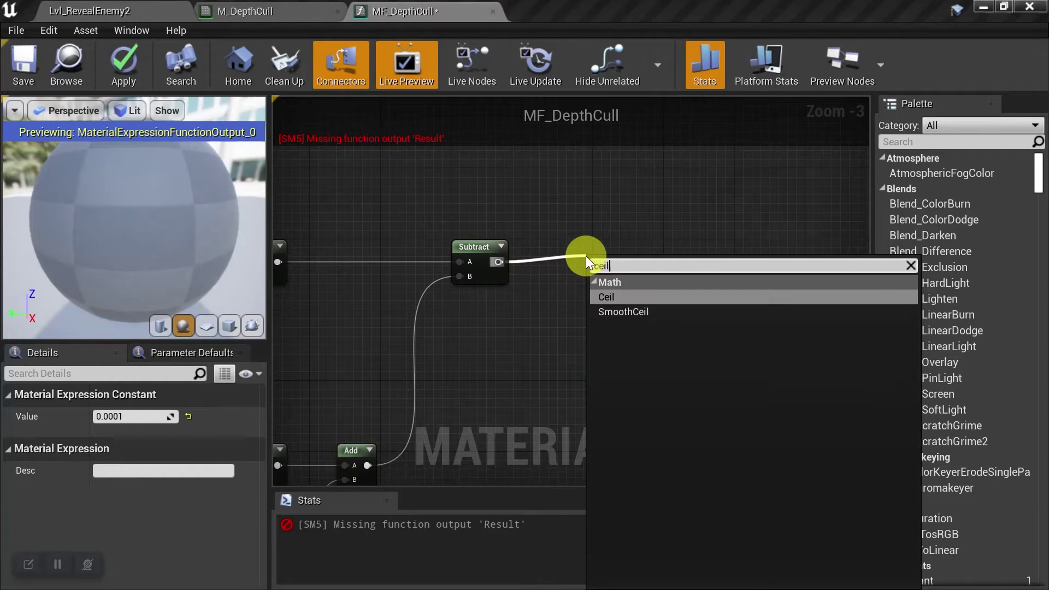
pyautogui.click(612, 297)
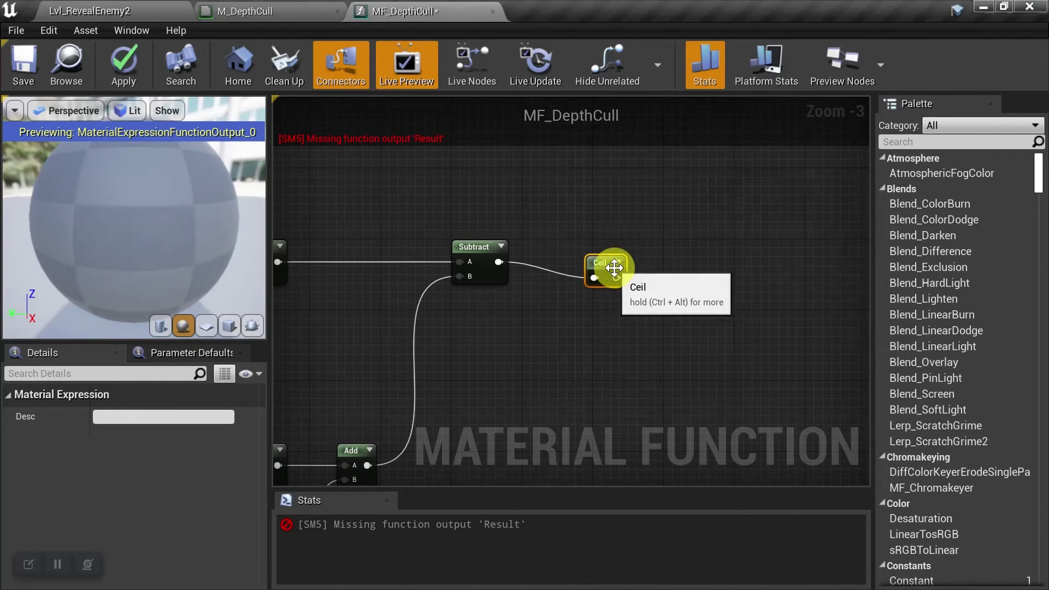
# Step: Add a Clamp node fed by the Ceil node's output and align it with the Ceil node
pyautogui.moveTo(579, 262); pyautogui.dragTo(637, 258)
pyautogui.write('clamp')
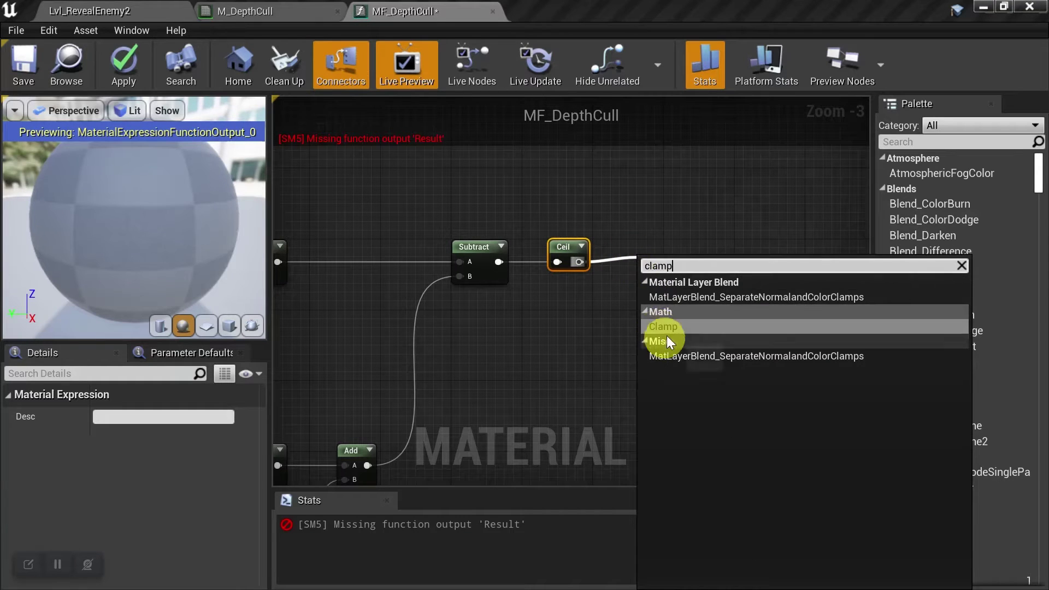
pyautogui.click(668, 325)
pyautogui.moveTo(668, 325); pyautogui.dragTo(586, 345, button='right')
pyautogui.moveTo(575, 272); pyautogui.dragTo(599, 260)
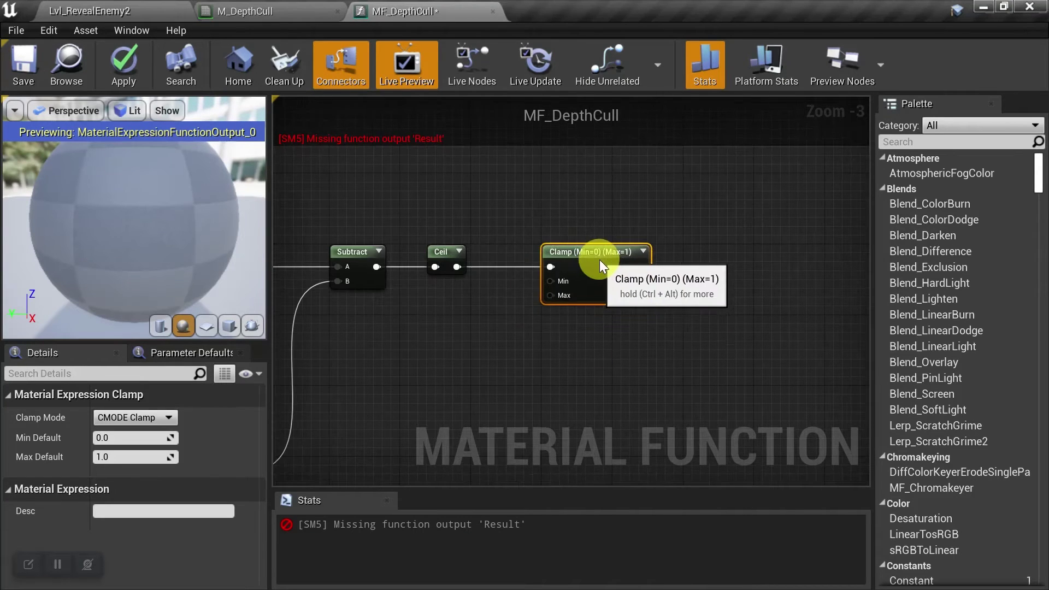
# Step: Add a LinearInterpolate node beyond the Clamp node, with the Clamp output feeding its Alpha input
pyautogui.moveTo(628, 309); pyautogui.dragTo(570, 347, button='right')
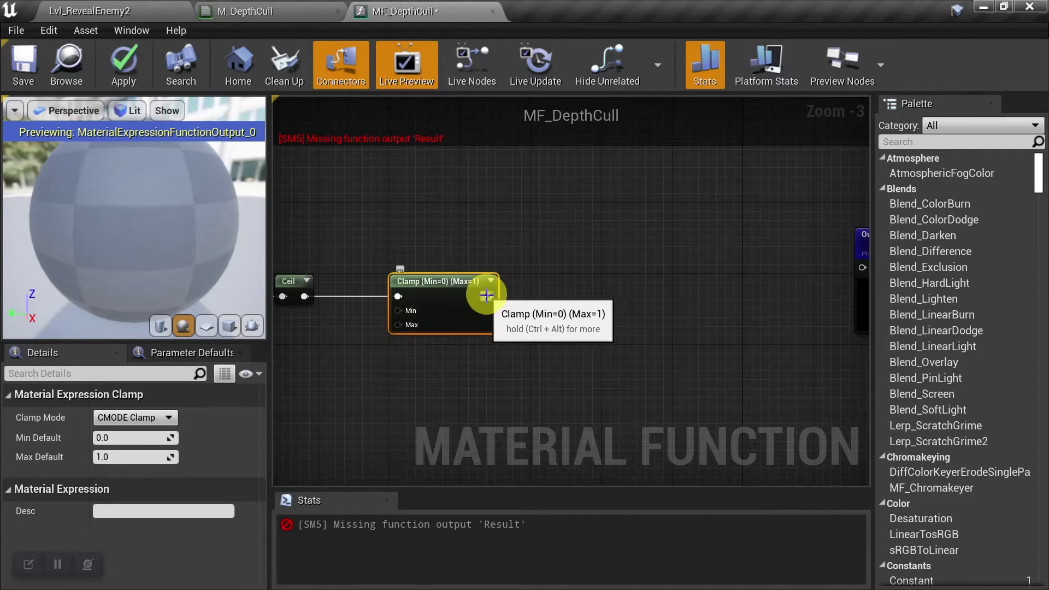
pyautogui.moveTo(488, 296); pyautogui.dragTo(581, 286)
pyautogui.write('lerp')
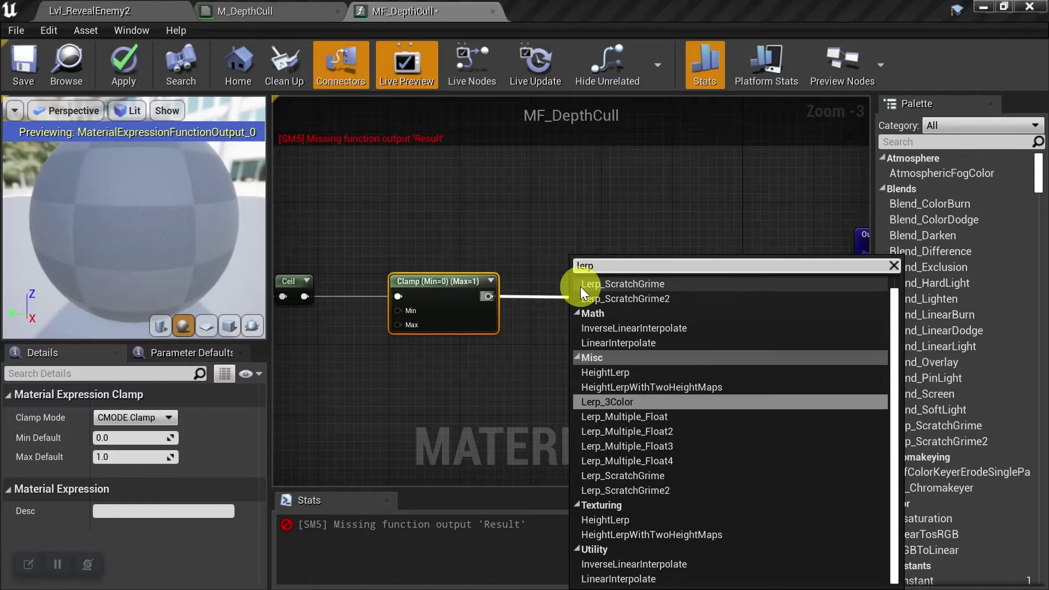
pyautogui.click(656, 579)
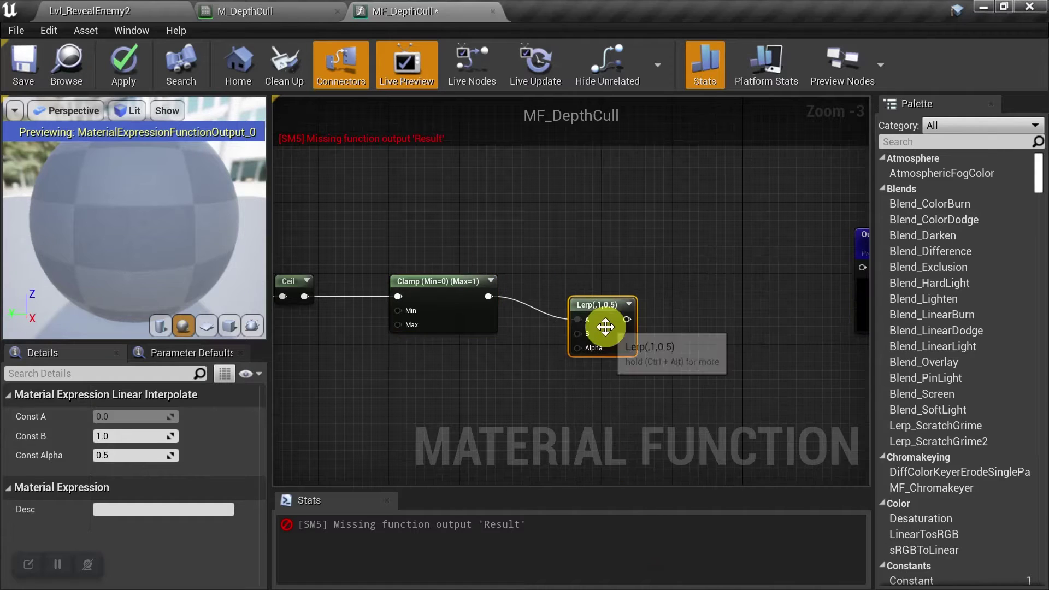
pyautogui.moveTo(488, 296); pyautogui.dragTo(588, 263)
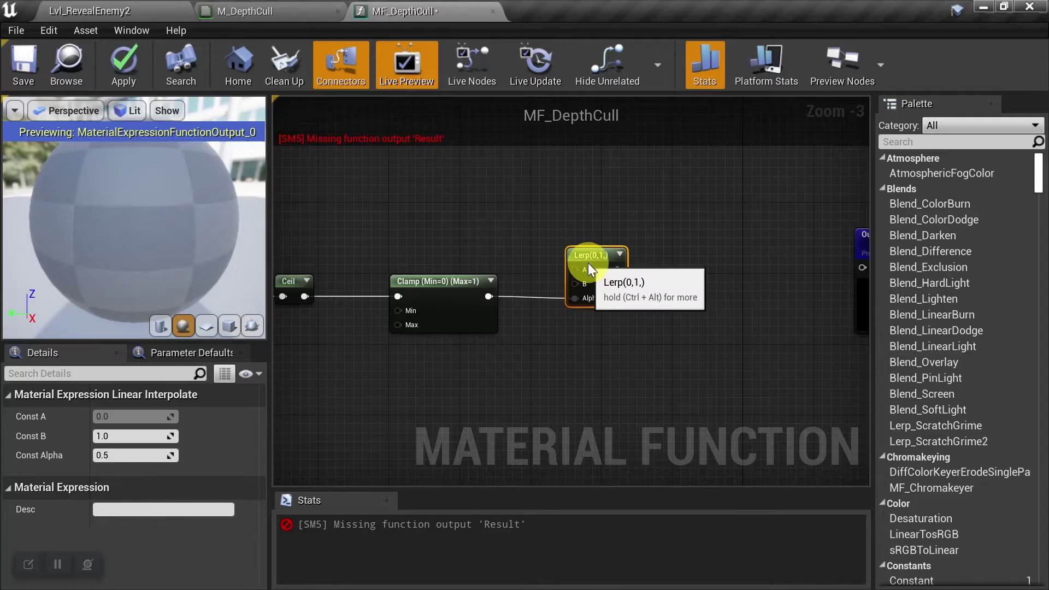
# Step: Set the Lerp node's Const A to 0.5 and Const B to 0
pyautogui.click(567, 346)
pyautogui.click(596, 256)
pyautogui.click(151, 417)
pyautogui.write('.5')
pyautogui.press('Return')
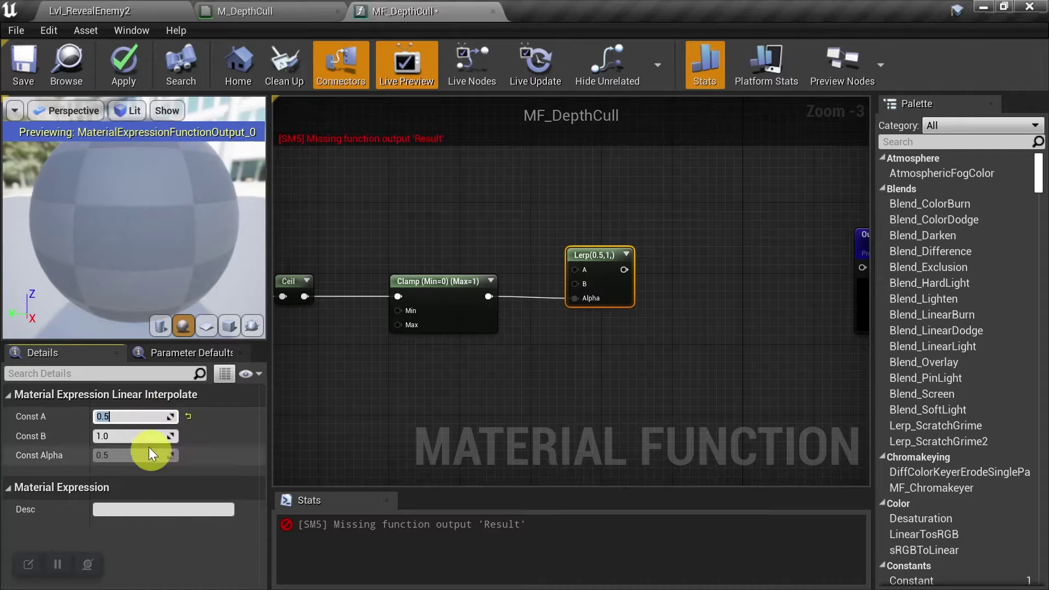
pyautogui.click(148, 435)
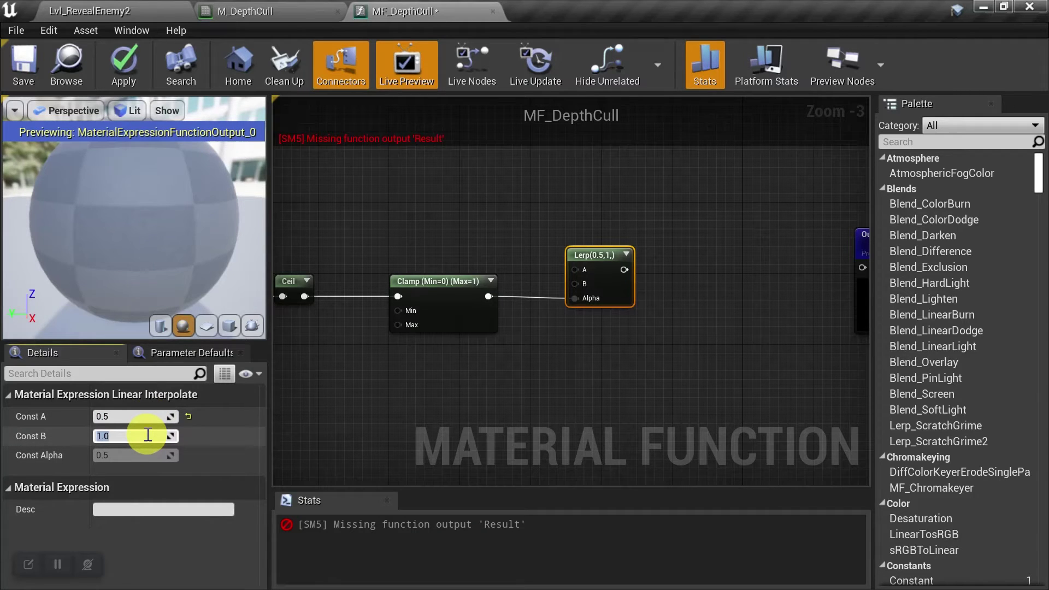
pyautogui.write('0')
pyautogui.press('Return')
pyautogui.click(412, 436)
# Step: Connect the Lerp node's output to the function's Output Result node
pyautogui.moveTo(615, 267); pyautogui.dragTo(473, 297, button='right')
pyautogui.moveTo(481, 299); pyautogui.dragTo(727, 297)
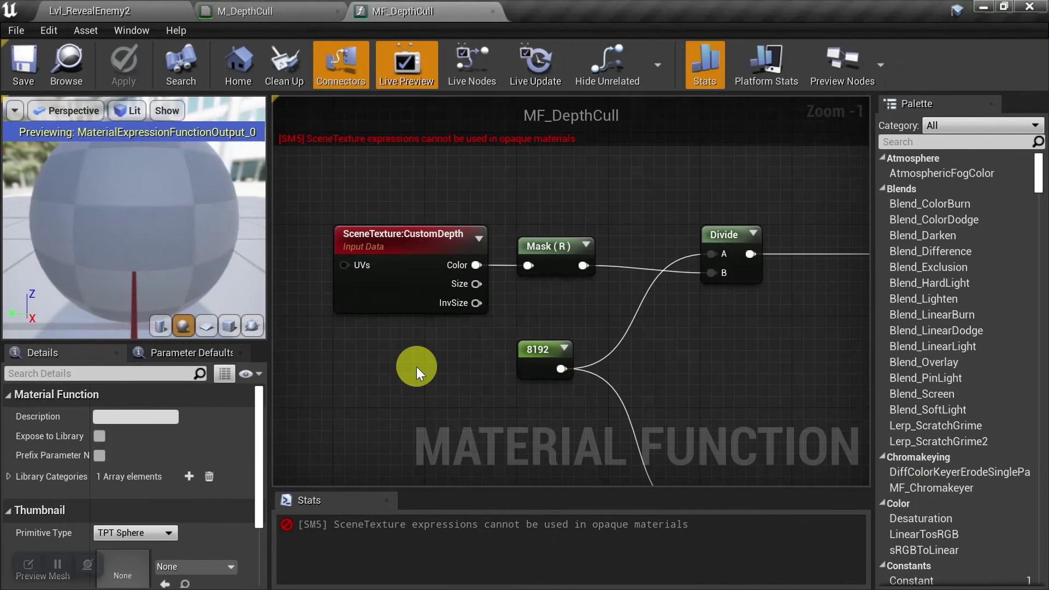
# Step: Examine the SceneTexture:CustomDepth node, its Color output and the component mask that feeds the upper Divide node
pyautogui.click(376, 236)
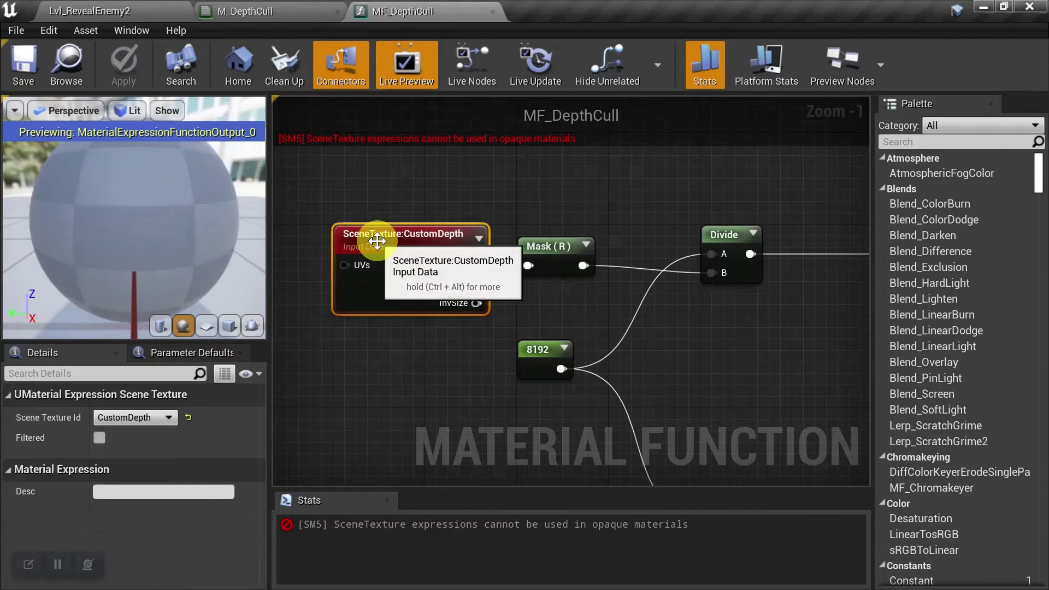
pyautogui.moveTo(363, 364); pyautogui.dragTo(512, 343, button='right')
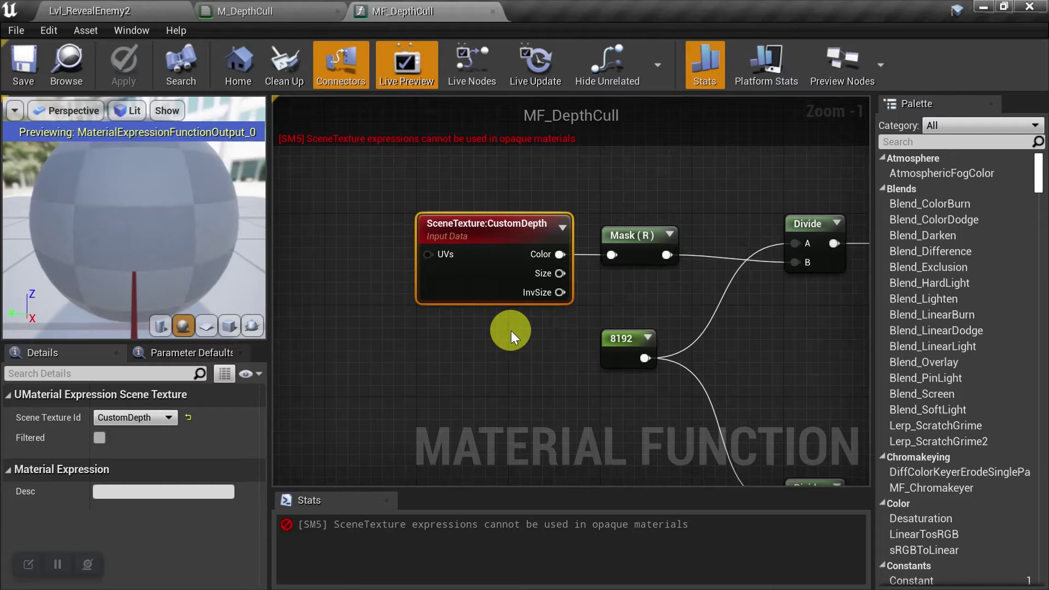
pyautogui.hotkey('ctrl', 'alt')
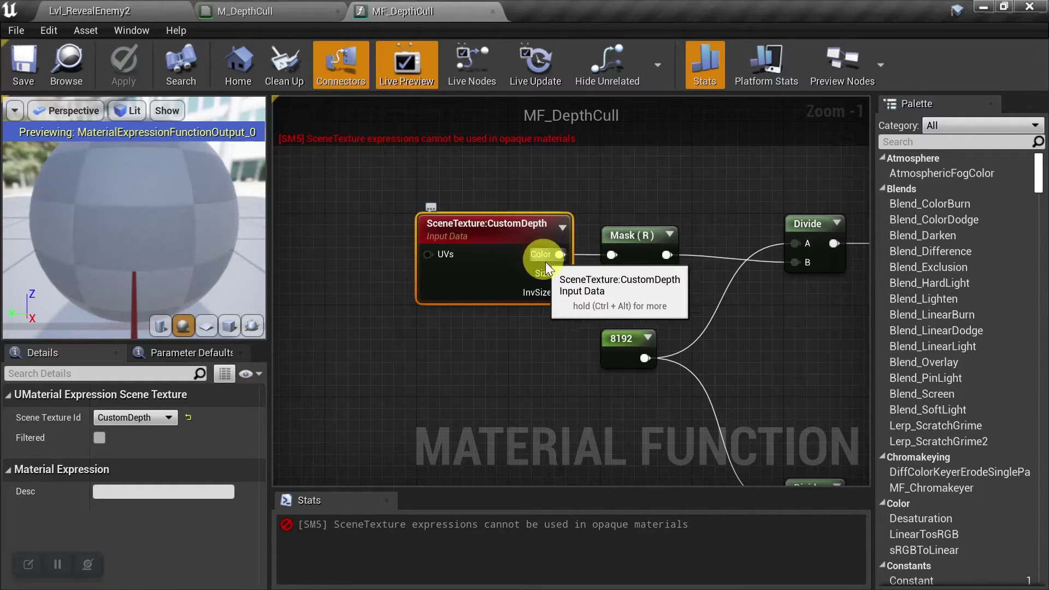
pyautogui.click(625, 247)
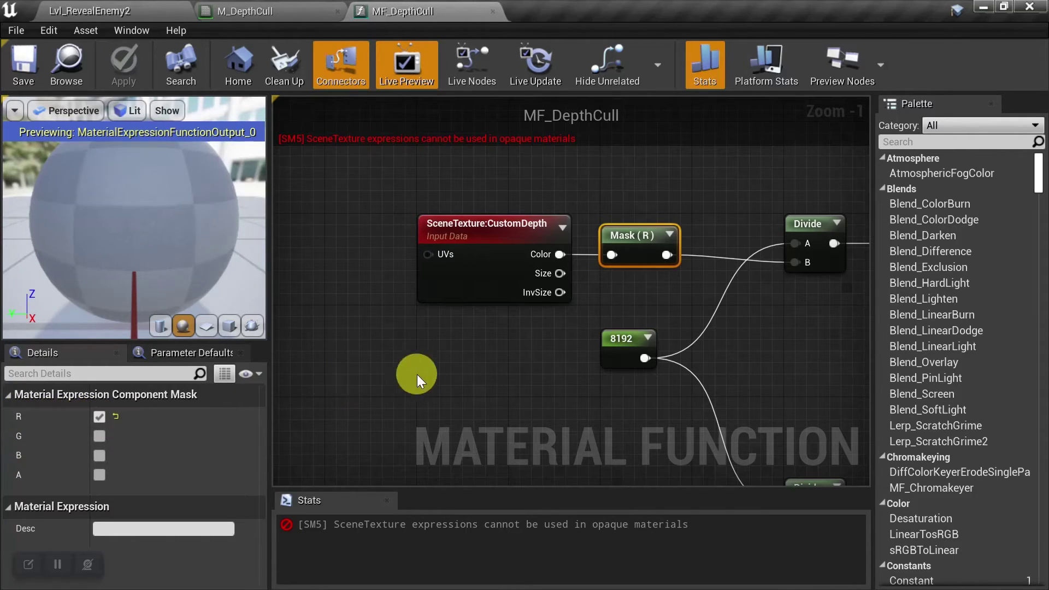
pyautogui.moveTo(399, 375); pyautogui.dragTo(314, 398, button='right')
pyautogui.moveTo(580, 277); pyautogui.dragTo(664, 275)
pyautogui.click(632, 226)
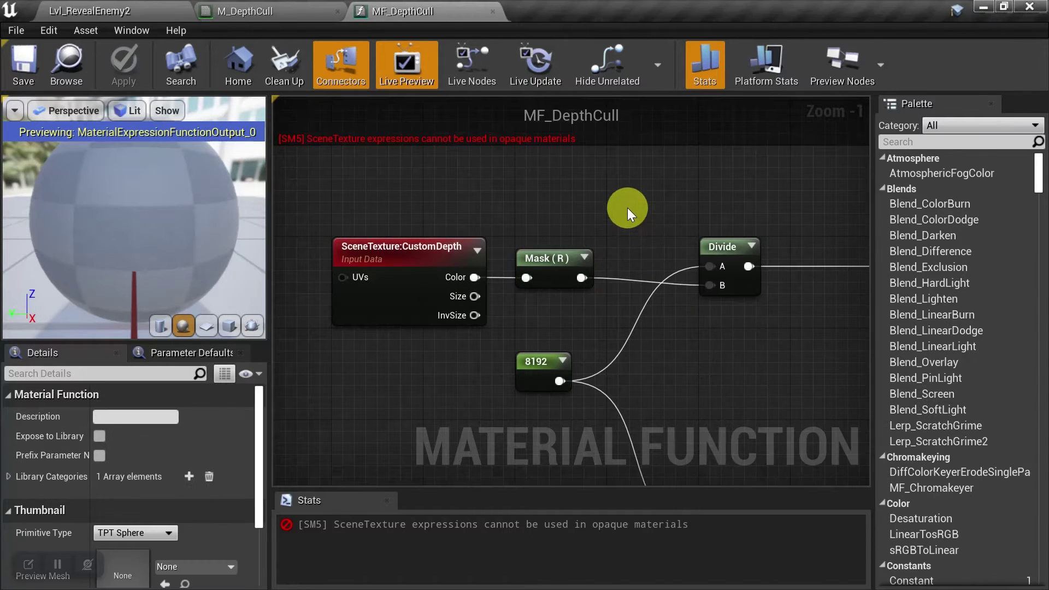
# Step: Add an unconnected Constant node above the upper Divide node and set its value to 0.000001
pyautogui.click(621, 192)
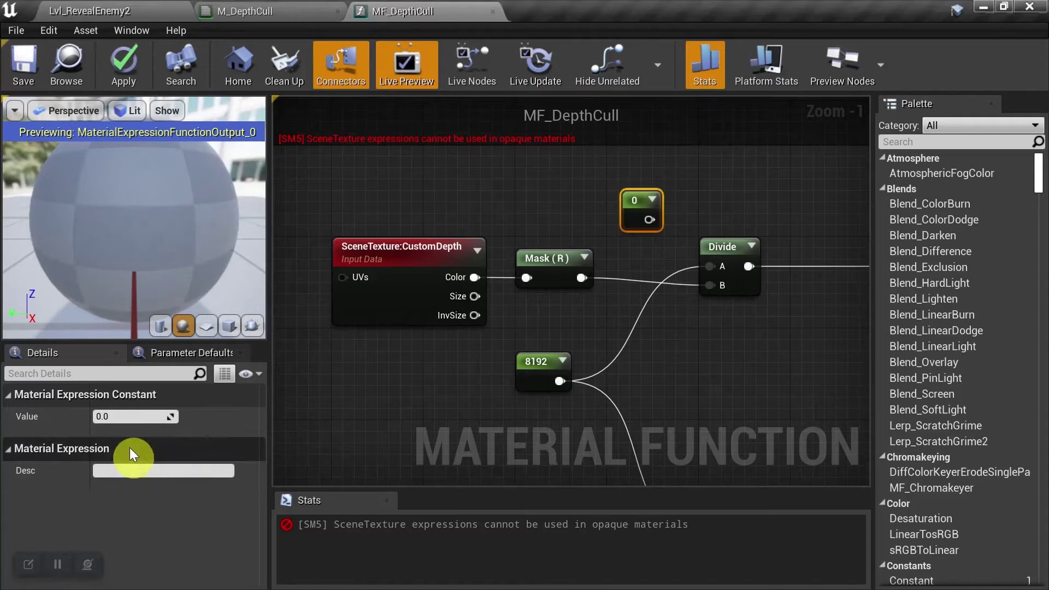
pyautogui.click(125, 414)
pyautogui.write('.000001')
pyautogui.press('Return')
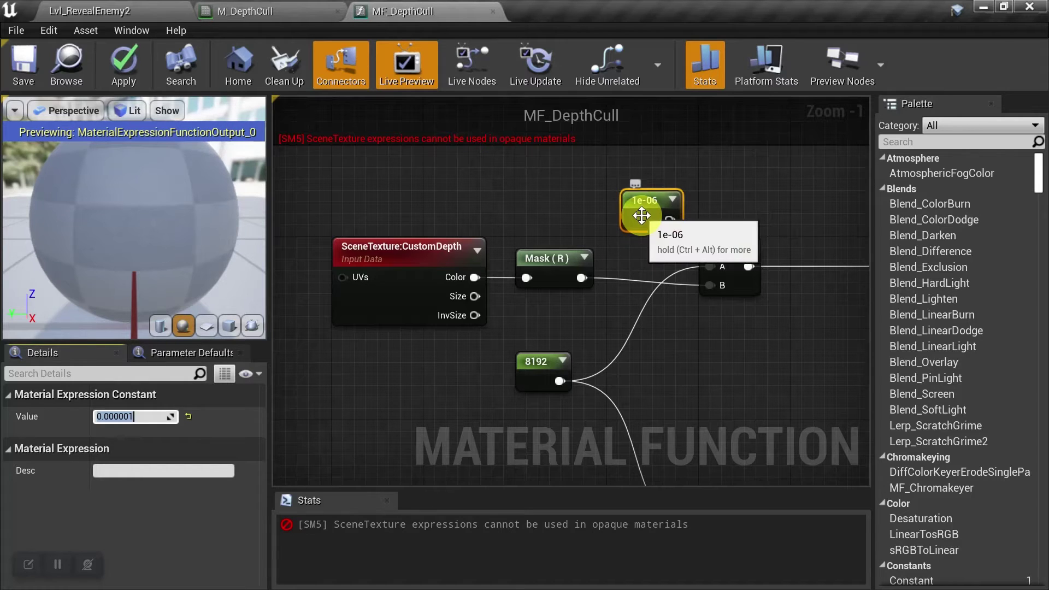
# Step: Compare the 8192 constant with the 0.000001 constant, and switch to Calculator to double 512 four times
pyautogui.click(531, 370)
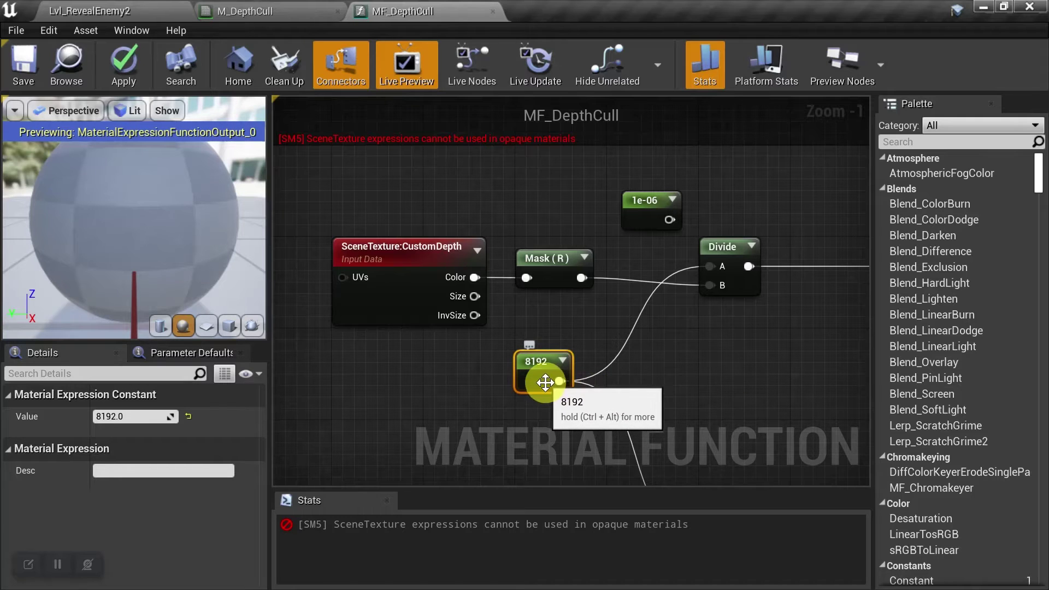
pyautogui.click(652, 209)
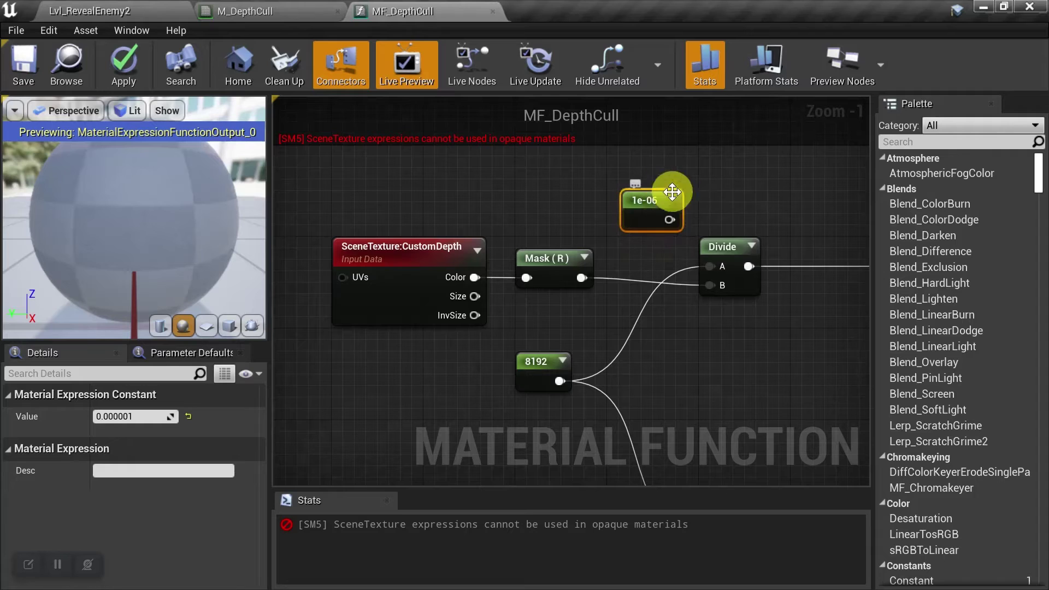
pyautogui.click(539, 365)
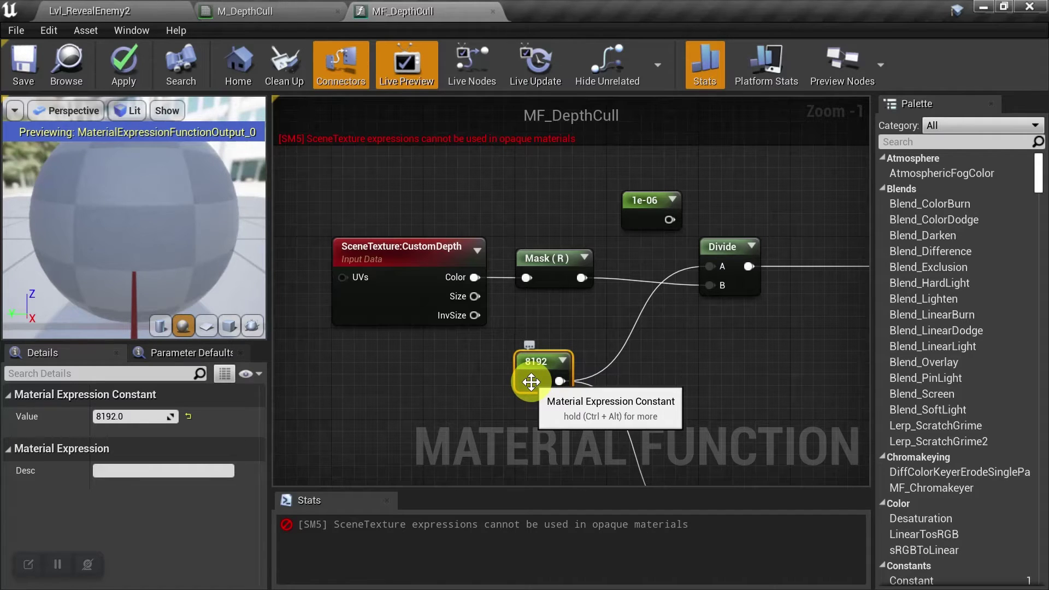
pyautogui.hotkey('alt', 'Tab')
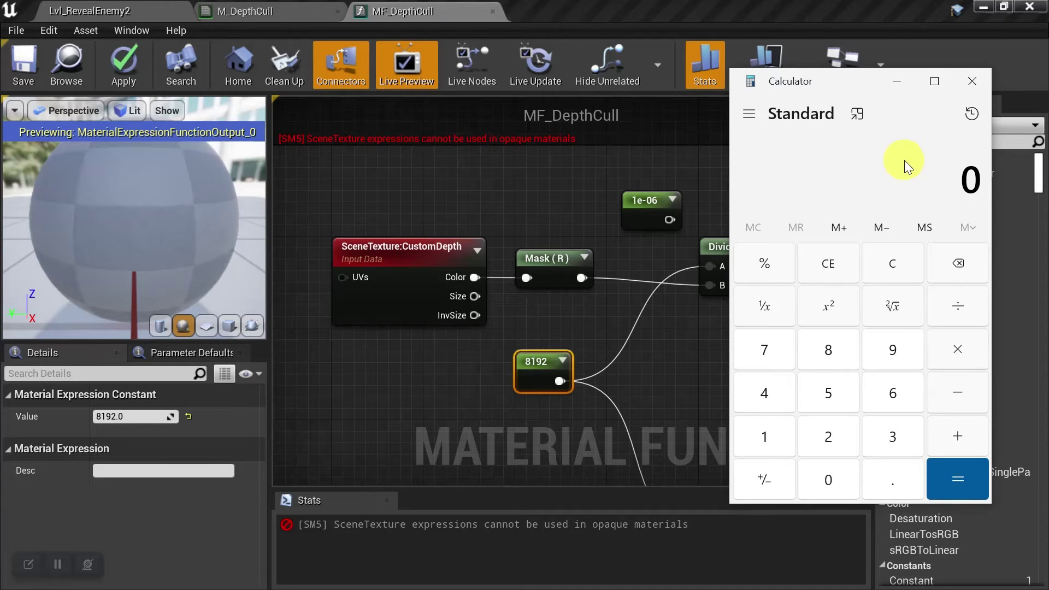
pyautogui.write('512*2')
pyautogui.press('Return')
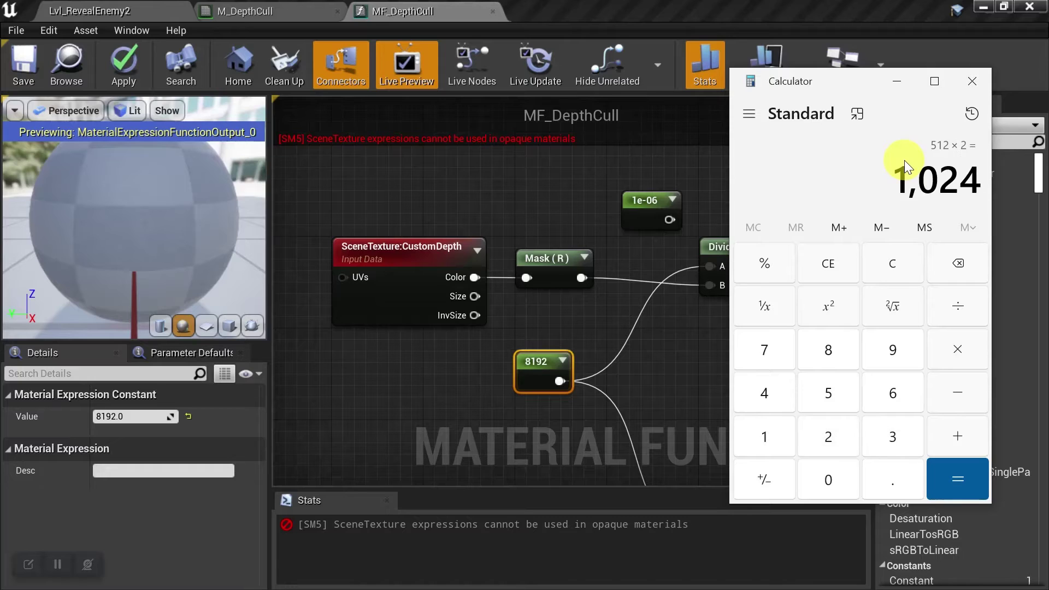
pyautogui.write('*2')
pyautogui.press('Return')
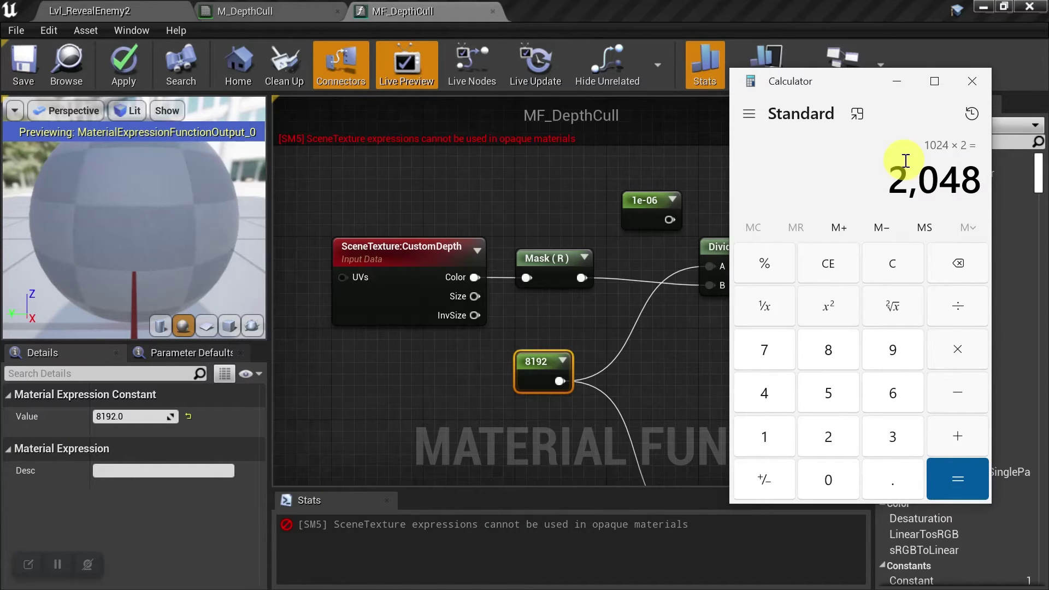
pyautogui.write('*2')
pyautogui.press('Return')
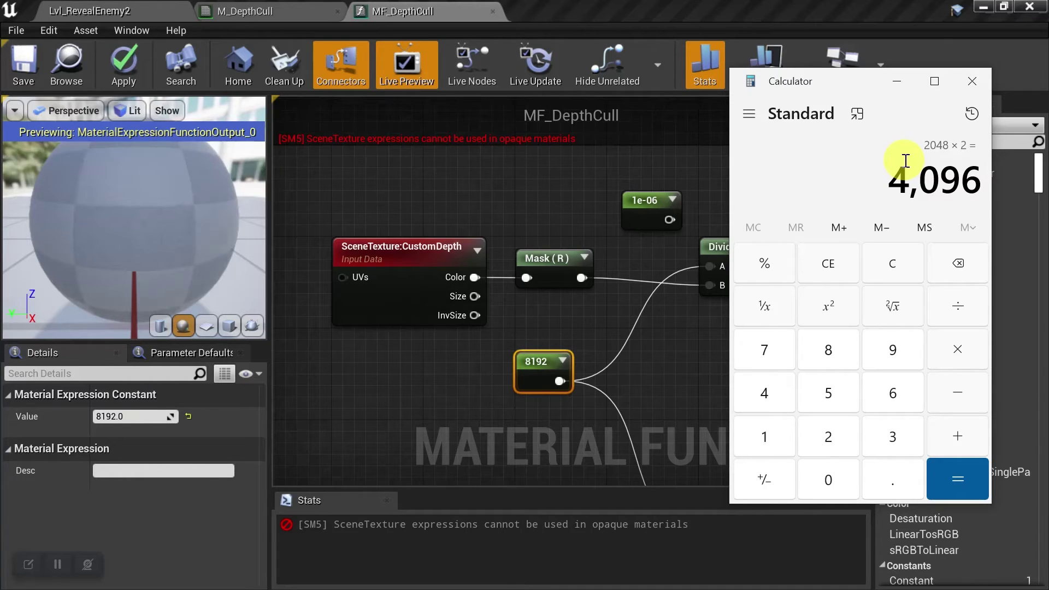
pyautogui.press('Return')
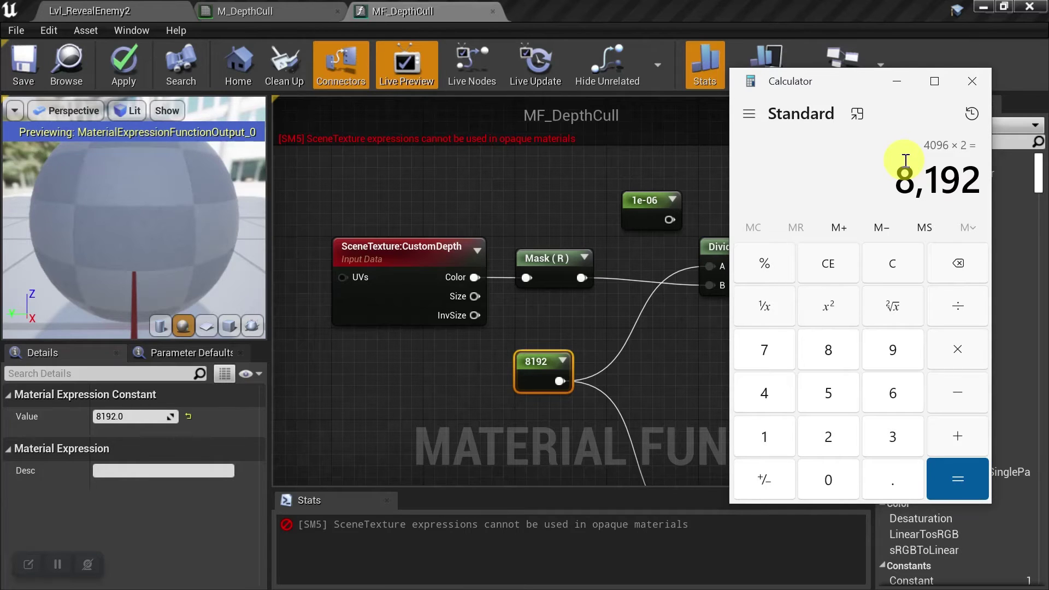
# Step: Return to the MF_DepthCull graph and trace the custom depth and PixelDepth branches through the Divide and Add nodes to the Subtract node
pyautogui.click(625, 163)
pyautogui.moveTo(707, 223); pyautogui.dragTo(549, 222, button='right')
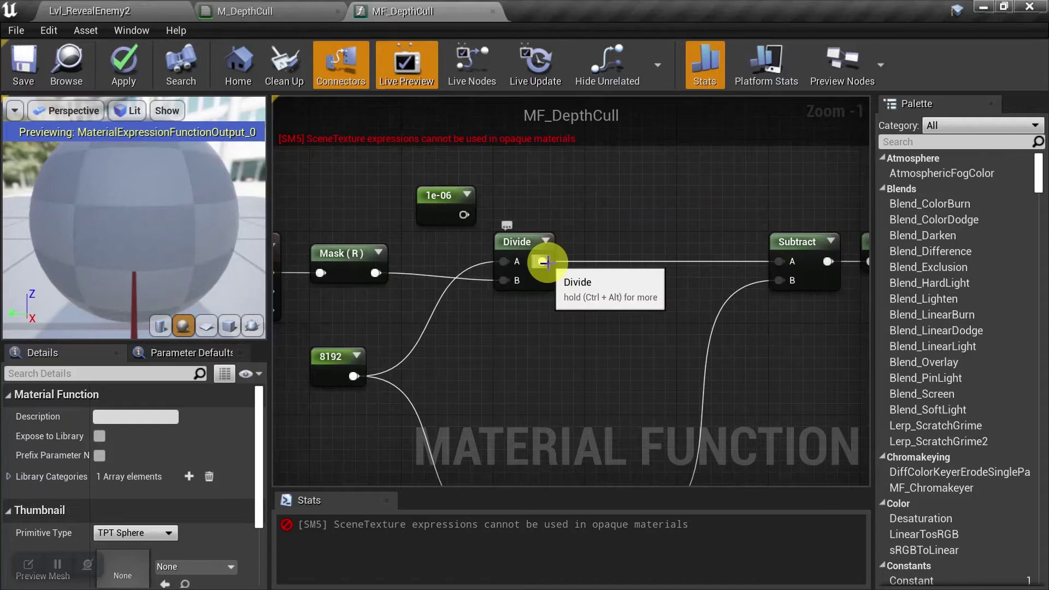
pyautogui.moveTo(547, 262); pyautogui.dragTo(730, 267)
pyautogui.click(713, 246)
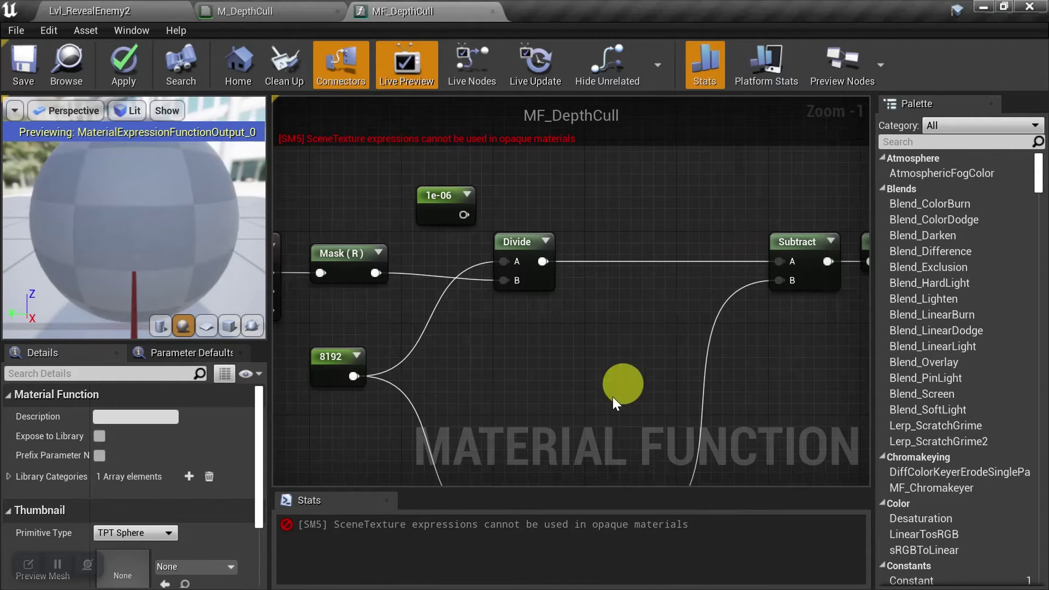
pyautogui.scroll(-2, 612, 397)
pyautogui.moveTo(682, 263); pyautogui.dragTo(511, 313, button='right')
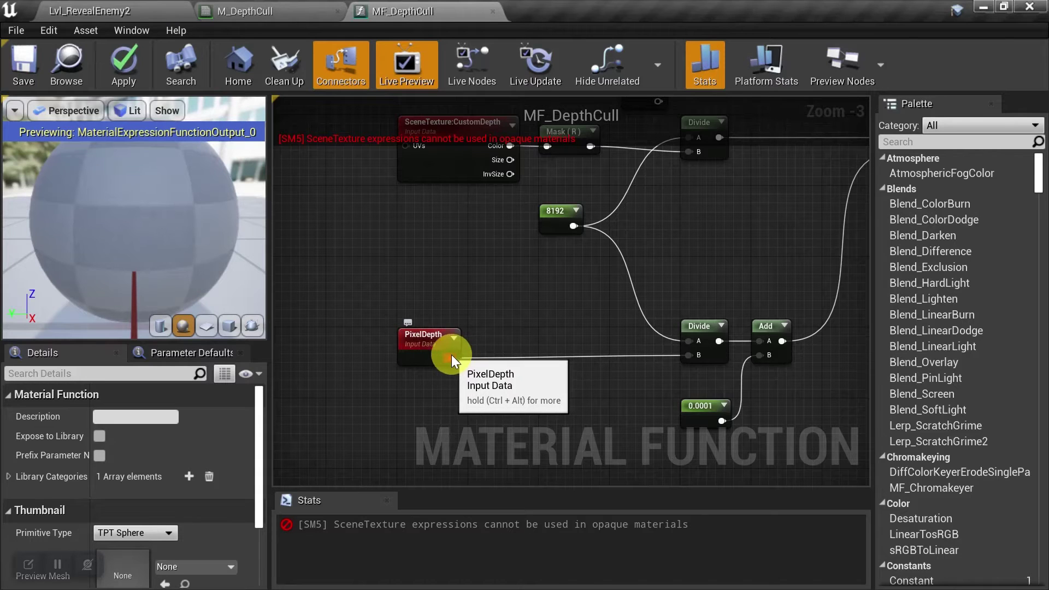
pyautogui.moveTo(705, 210); pyautogui.dragTo(700, 239, button='right')
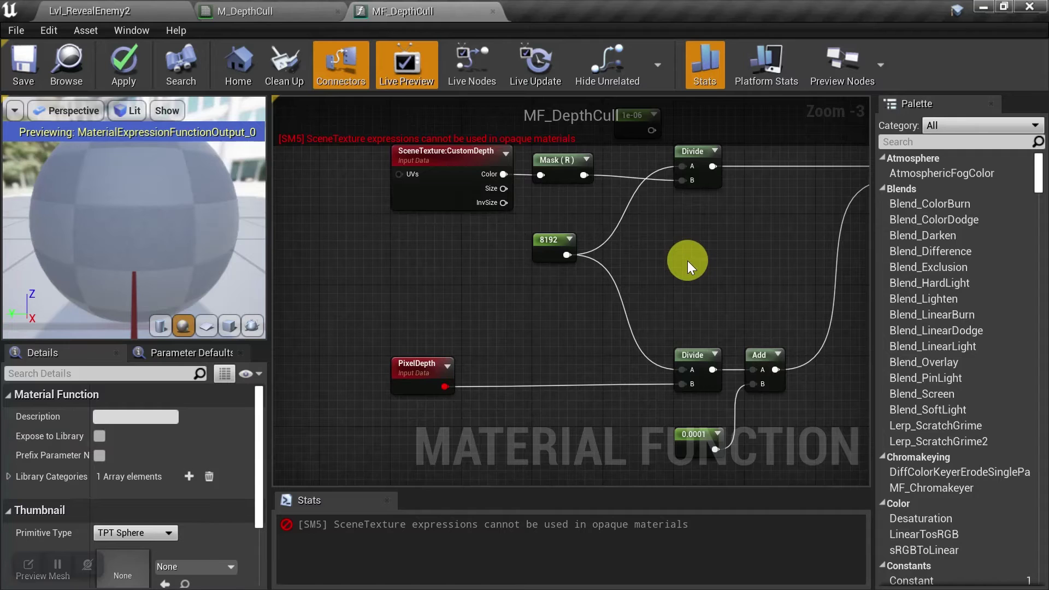
# Step: Examine how the 8192 constant feeds both Divide nodes and how their branches reach the Subtract node
pyautogui.click(548, 247)
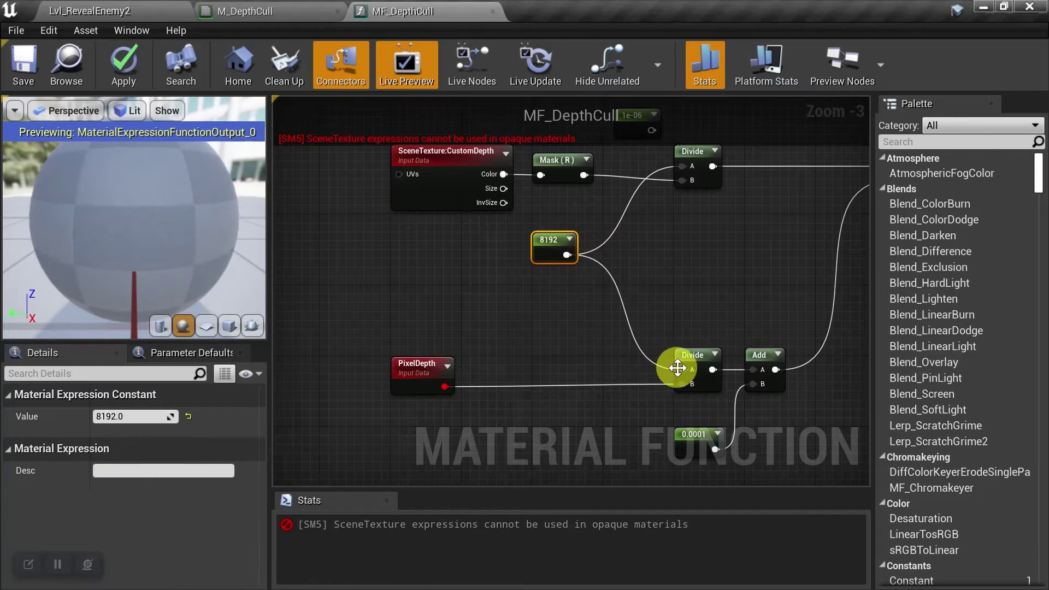
pyautogui.click(755, 293)
pyautogui.moveTo(670, 267); pyautogui.dragTo(565, 263, button='right')
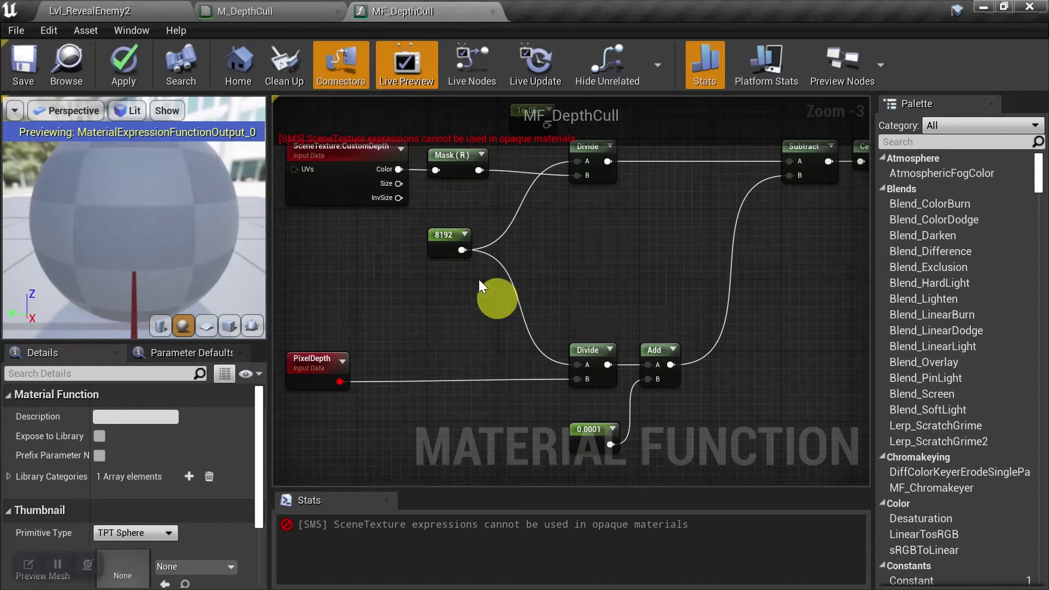
# Step: Return to the Lvl_RevealEnemy2 level and inspect the character's head up close, moving inside the mesh
pyautogui.click(111, 12)
pyautogui.moveTo(411, 230); pyautogui.dragTo(401, 147)
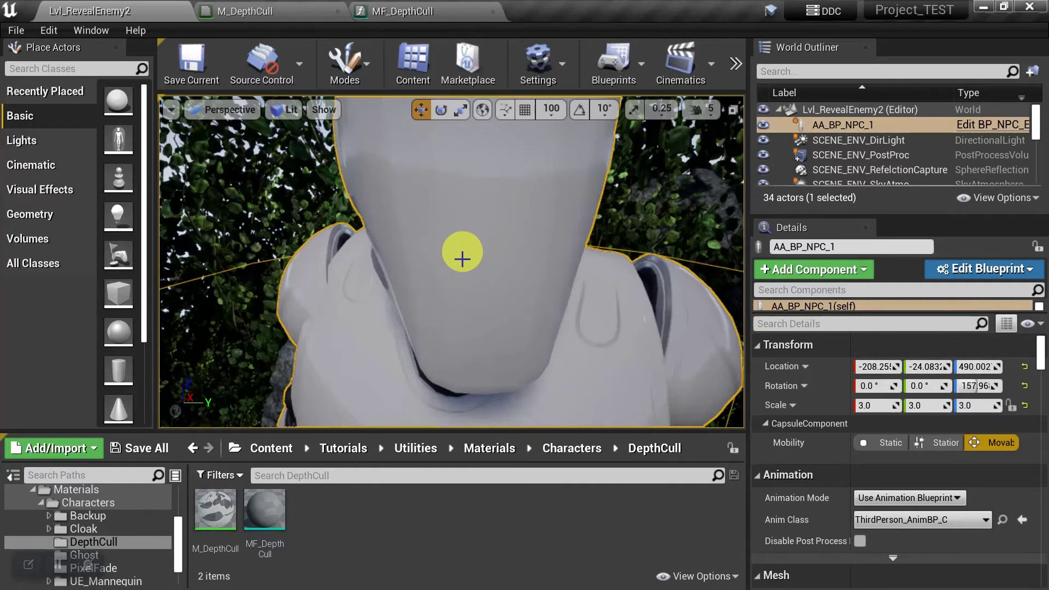
pyautogui.scroll(3, 465, 267)
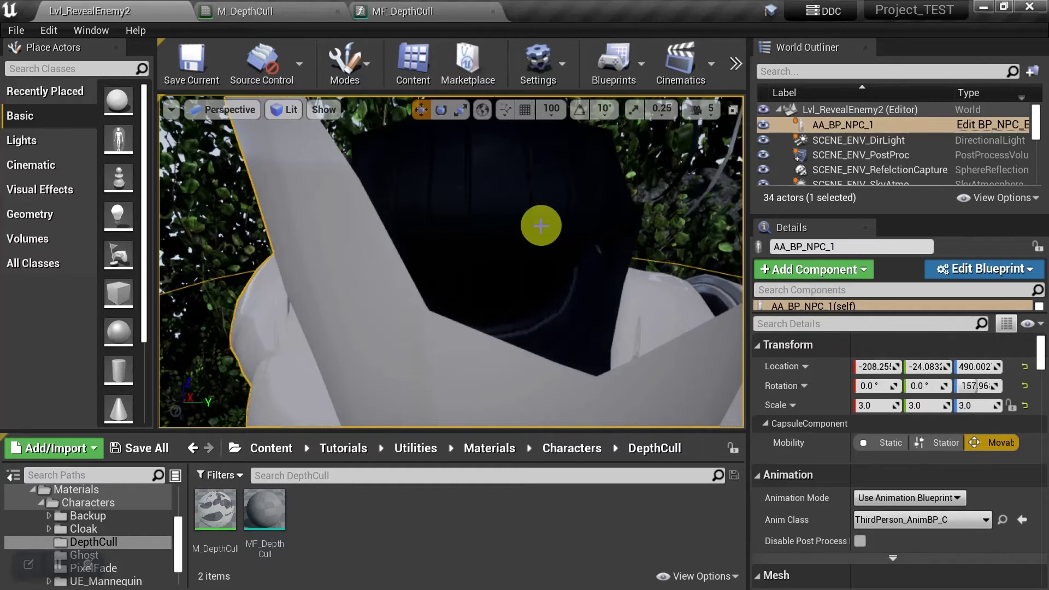
# Step: Delete the unconnected 0.000001 Constant node from the MF_DepthCull graph
pyautogui.click(410, 11)
pyautogui.scroll(-2, 441, 199)
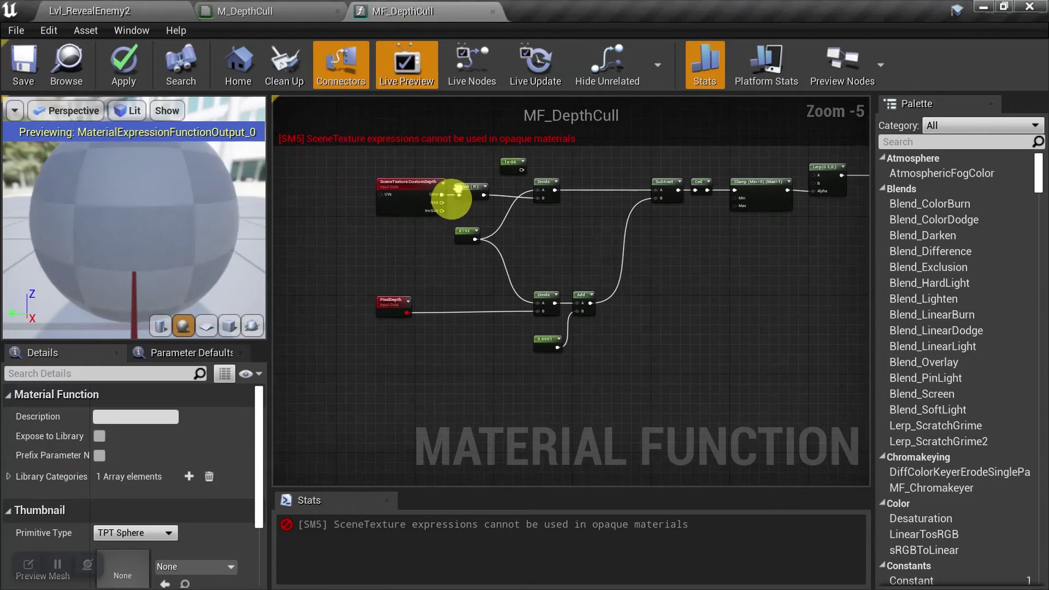
pyautogui.click(514, 194)
pyautogui.press('Delete')
# Step: Review the depth comparison nodes from SceneTexture:CustomDepth through Subtract, and examine the Ceil node that follows
pyautogui.moveTo(341, 157); pyautogui.dragTo(694, 413)
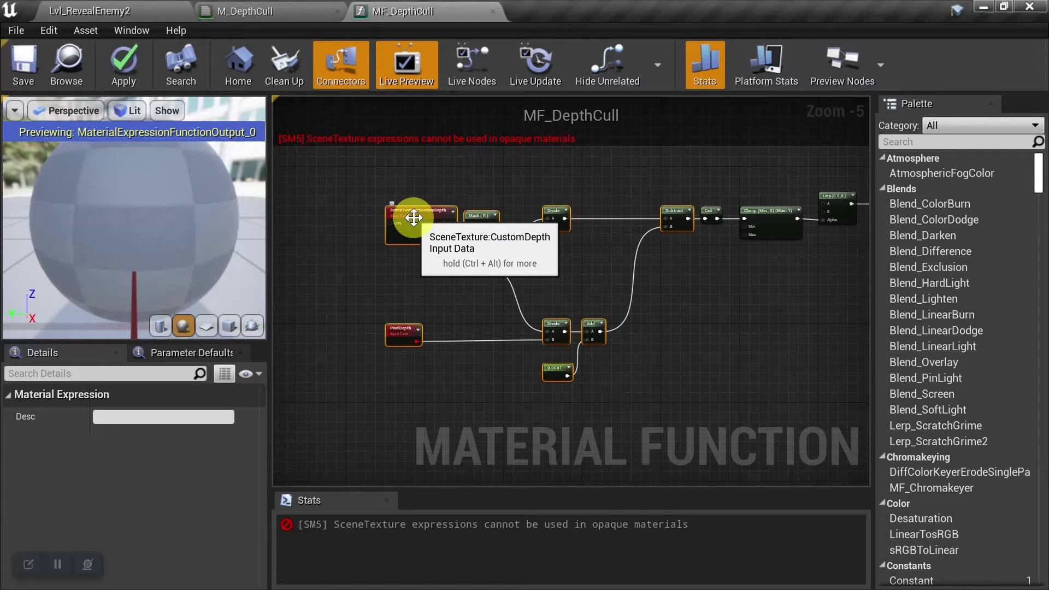
pyautogui.click(625, 257)
pyautogui.scroll(3, 624, 257)
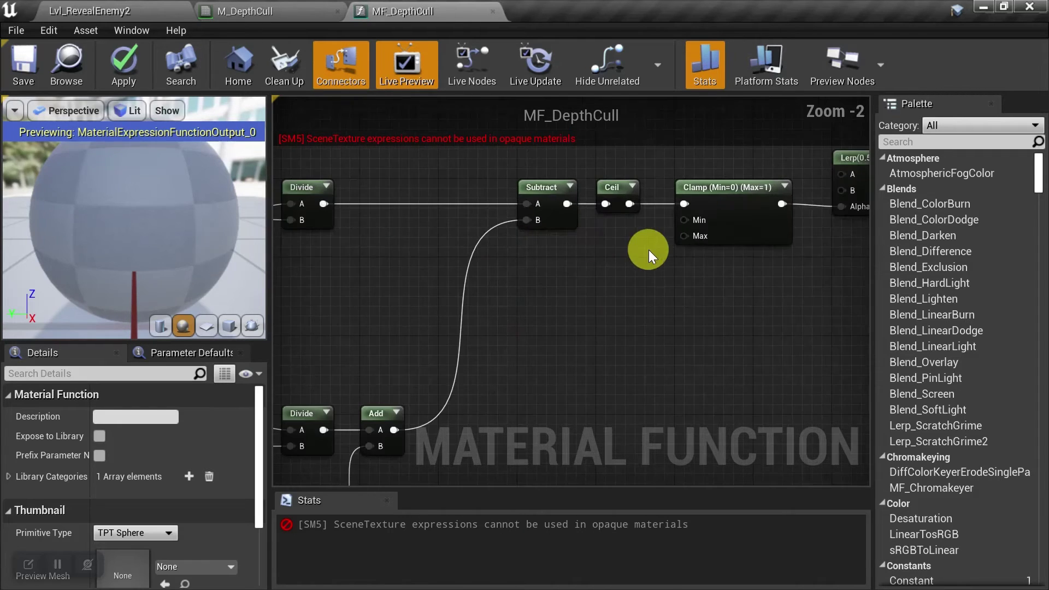
pyautogui.moveTo(648, 250); pyautogui.dragTo(589, 266, button='right')
pyautogui.click(563, 216)
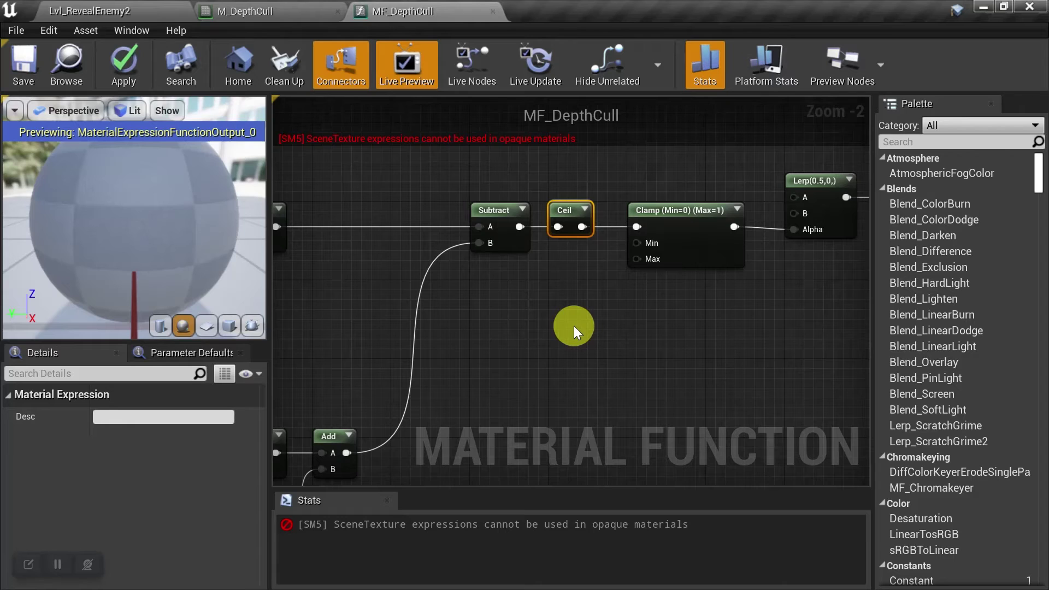
# Step: Add a Round node below the Ceil node to read its description, and remove it again
pyautogui.rightClick(574, 325)
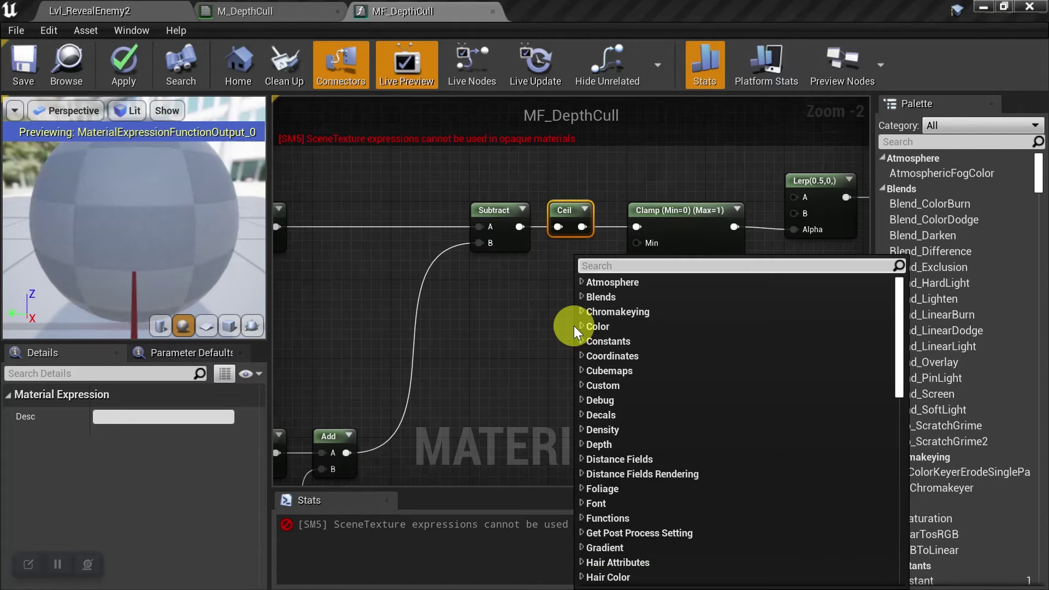
pyautogui.write('round')
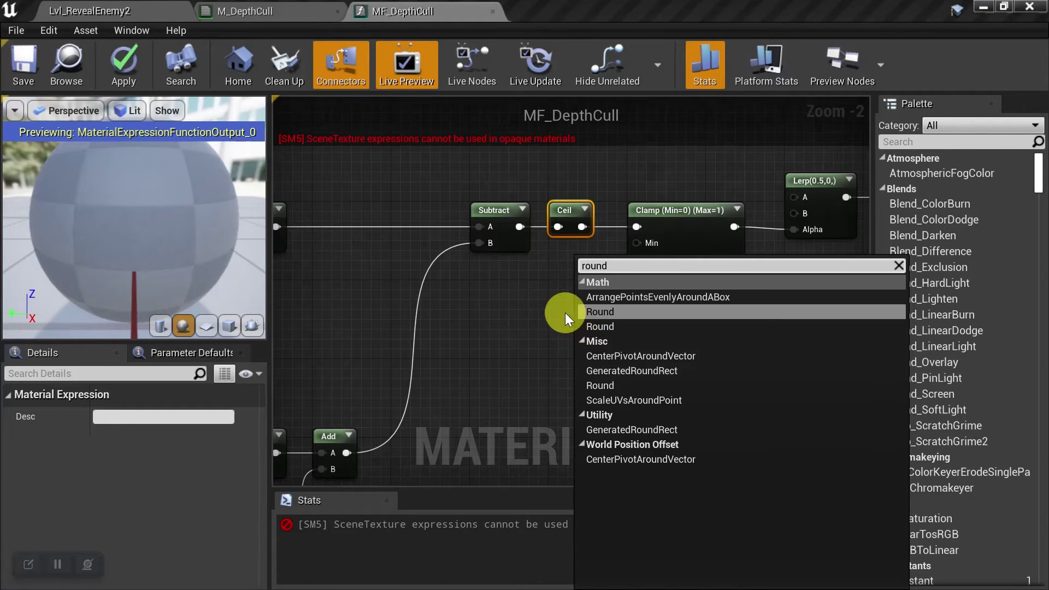
pyautogui.click(615, 312)
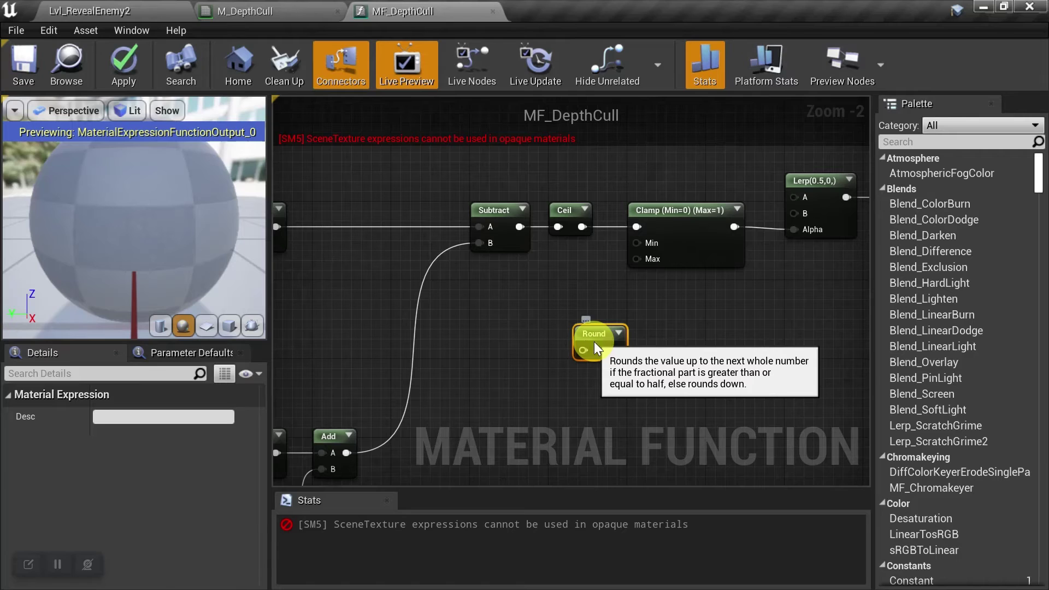
pyautogui.press('Delete')
# Step: Examine the Ceil node, the Clamp node's minimum and maximum defaults, and the Lerp node leading into the function output
pyautogui.click(572, 214)
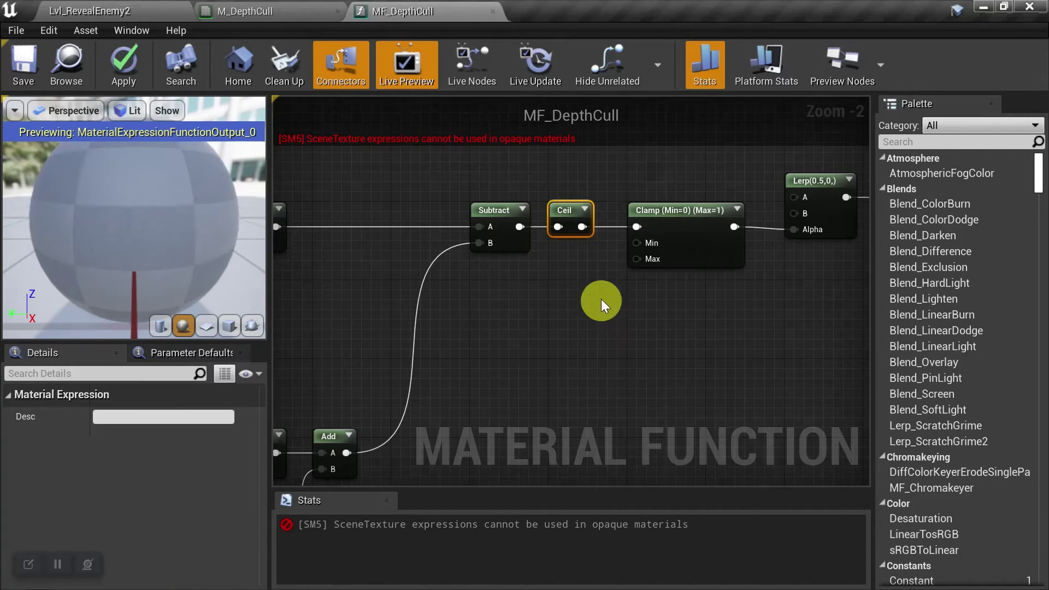
pyautogui.click(695, 215)
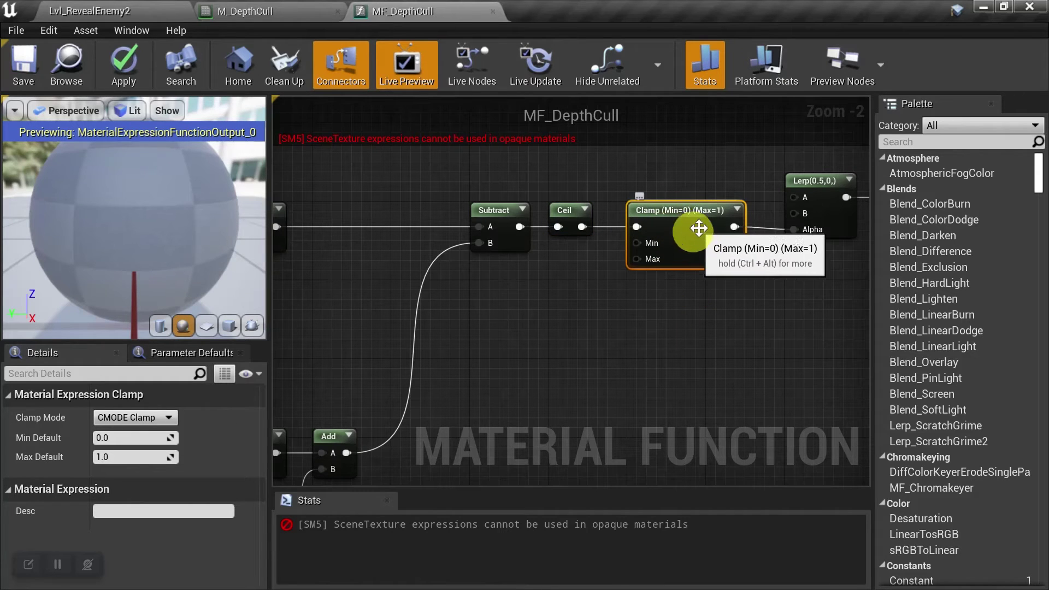
pyautogui.scroll(-1, 706, 208)
pyautogui.click(582, 329)
pyautogui.moveTo(525, 337); pyautogui.dragTo(621, 314, button='right')
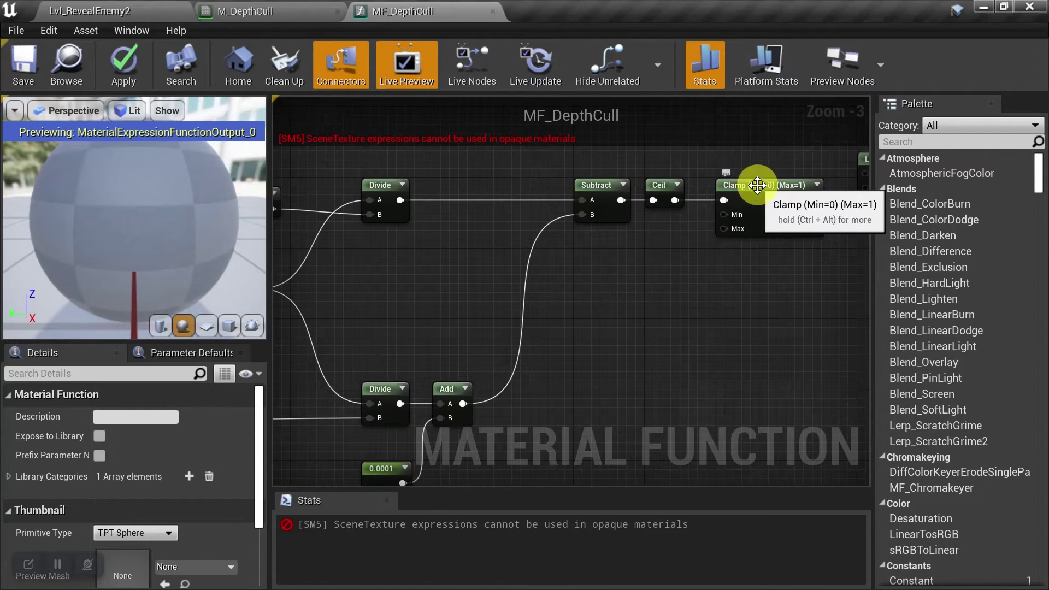
pyautogui.moveTo(755, 188); pyautogui.dragTo(684, 219, button='right')
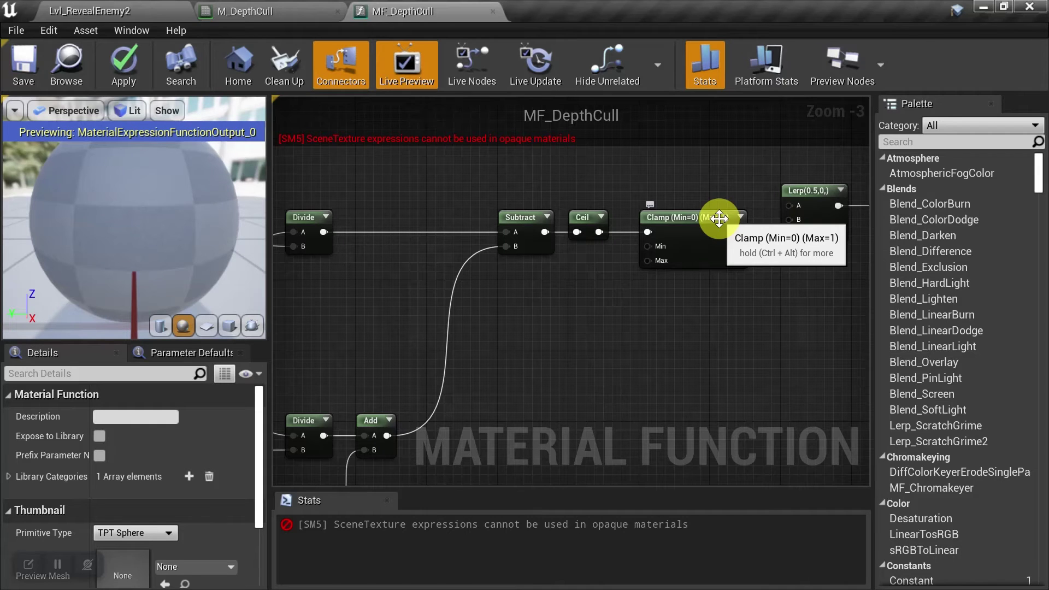
pyautogui.moveTo(719, 219); pyautogui.dragTo(666, 294, button='right')
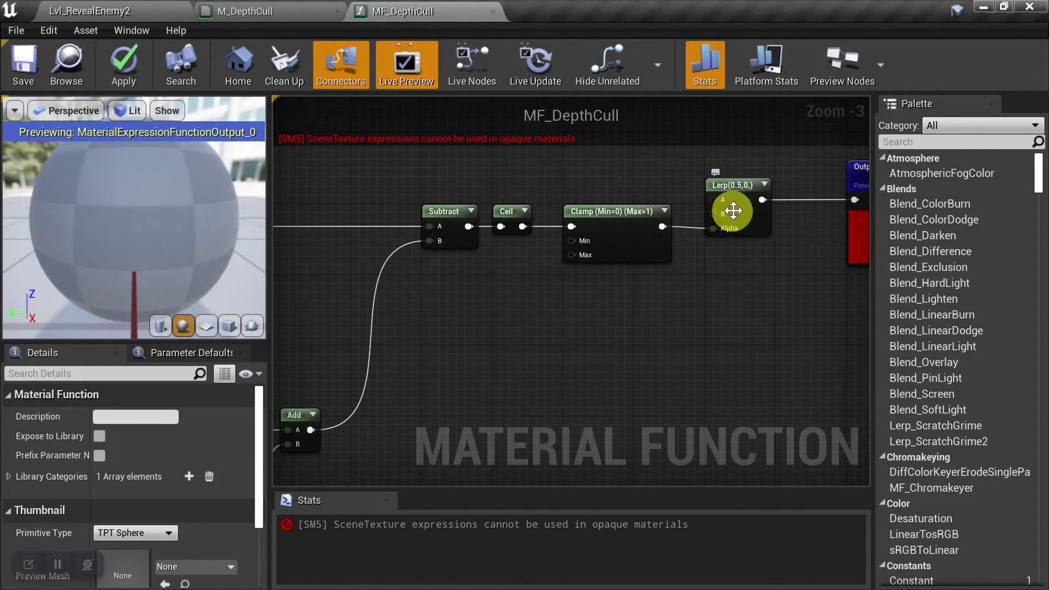
pyautogui.moveTo(770, 230); pyautogui.dragTo(672, 257, button='right')
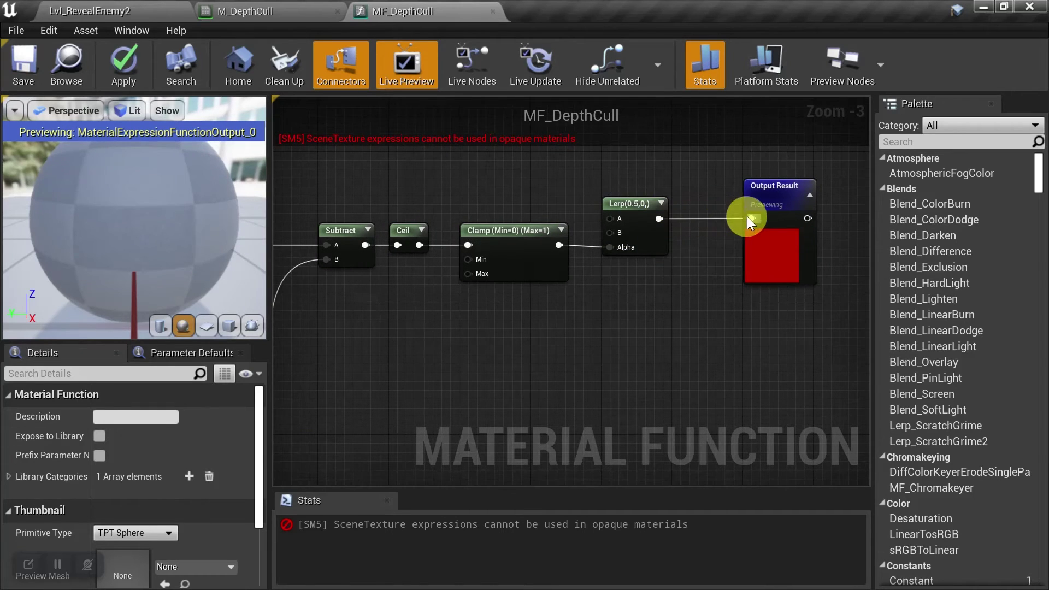
# Step: Rename the function output as Opacity_Out and save MF_DepthCull
pyautogui.click(757, 183)
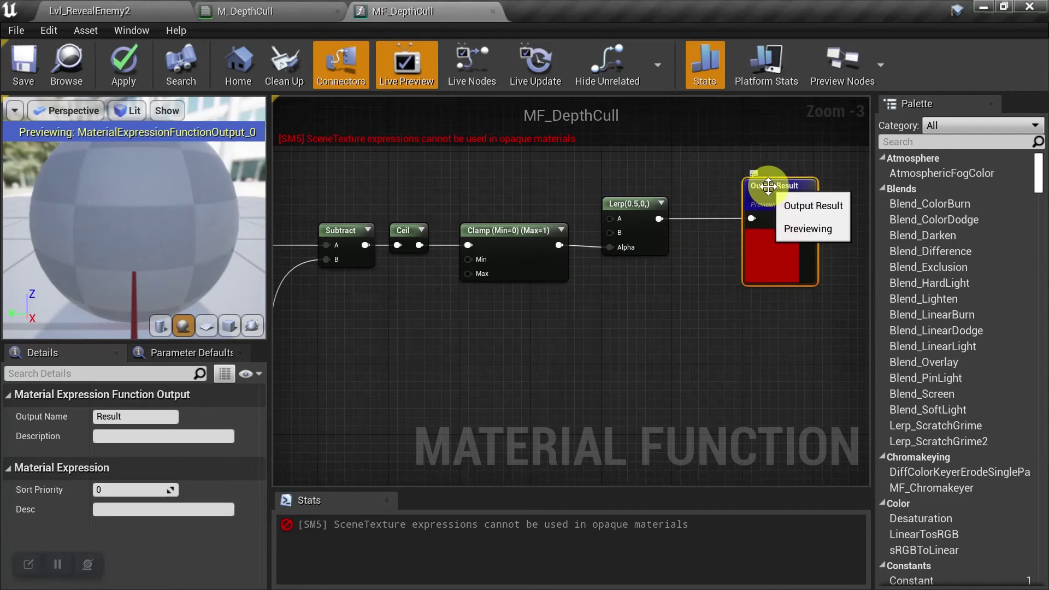
pyautogui.click(117, 418)
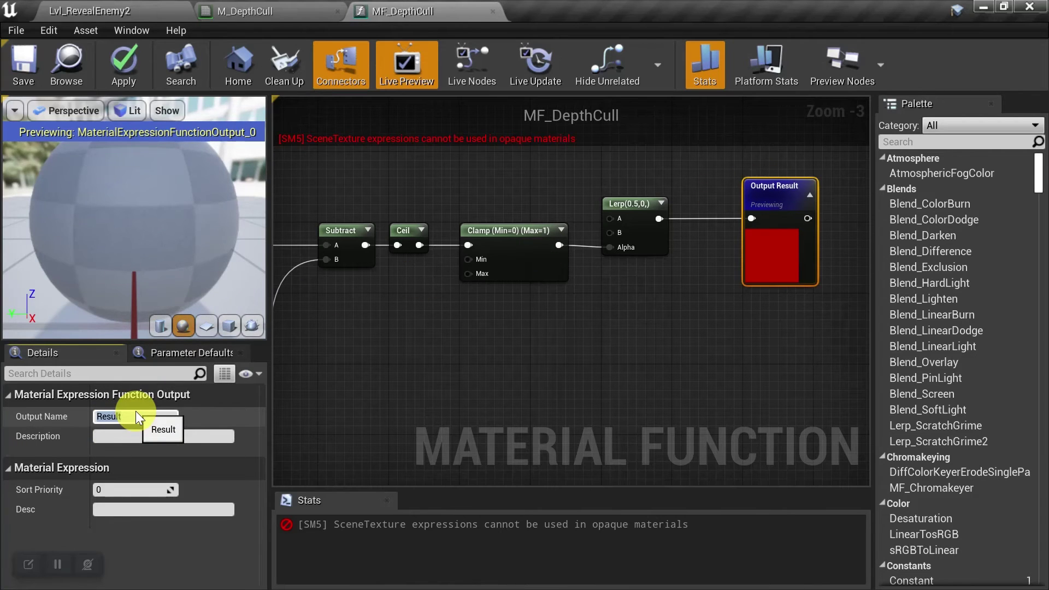
pyautogui.write('Opacity_Out')
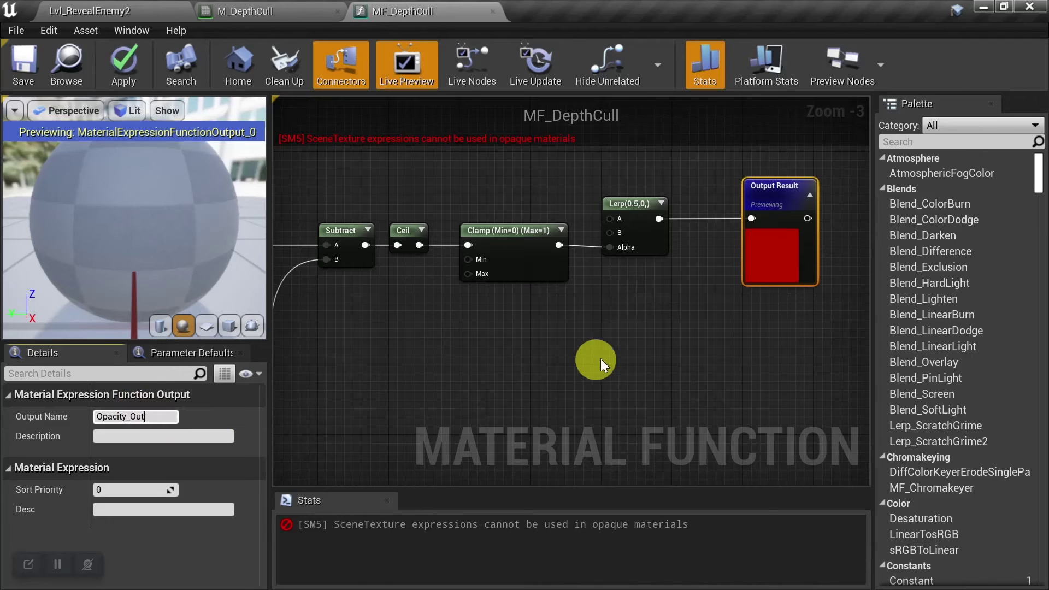
pyautogui.click(682, 329)
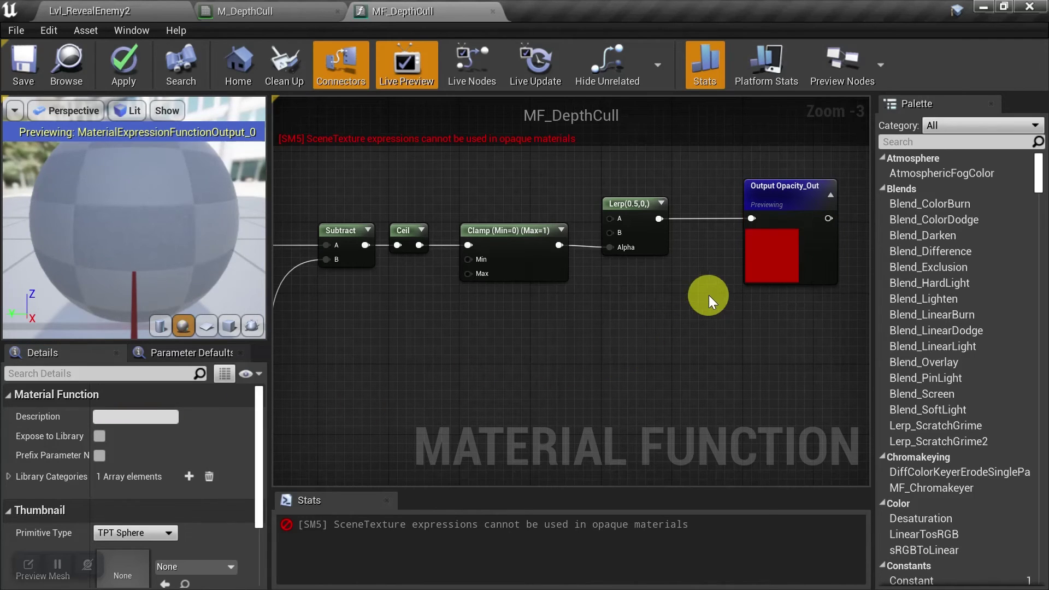
pyautogui.click(15, 60)
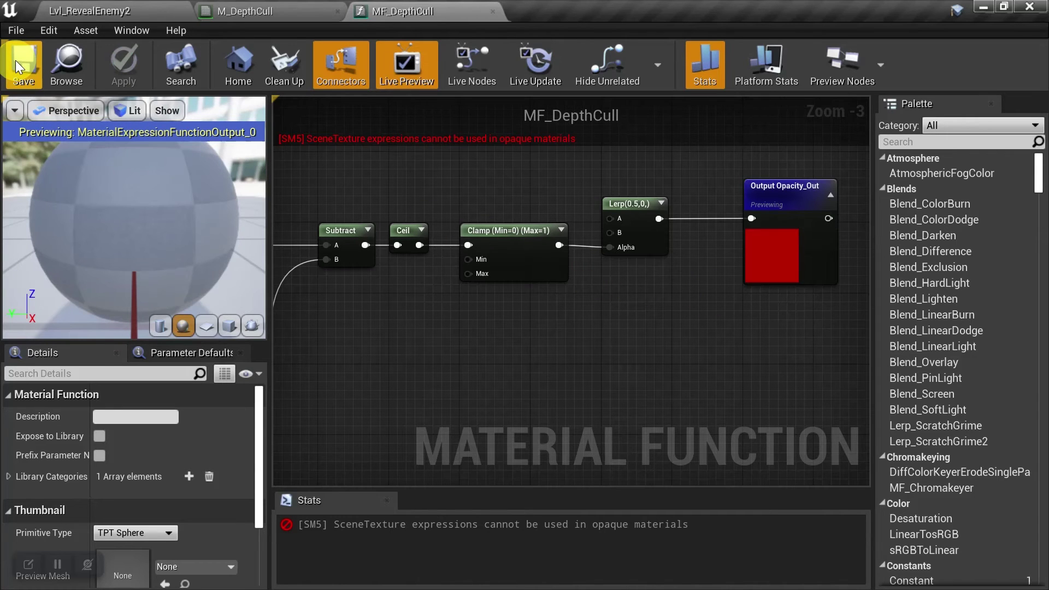
# Step: Add an MF_DepthCull function call below BreakMaterialAttributes in M_DepthCull, connect its Opacity_Out to the material's Opacity, and save
pyautogui.click(250, 11)
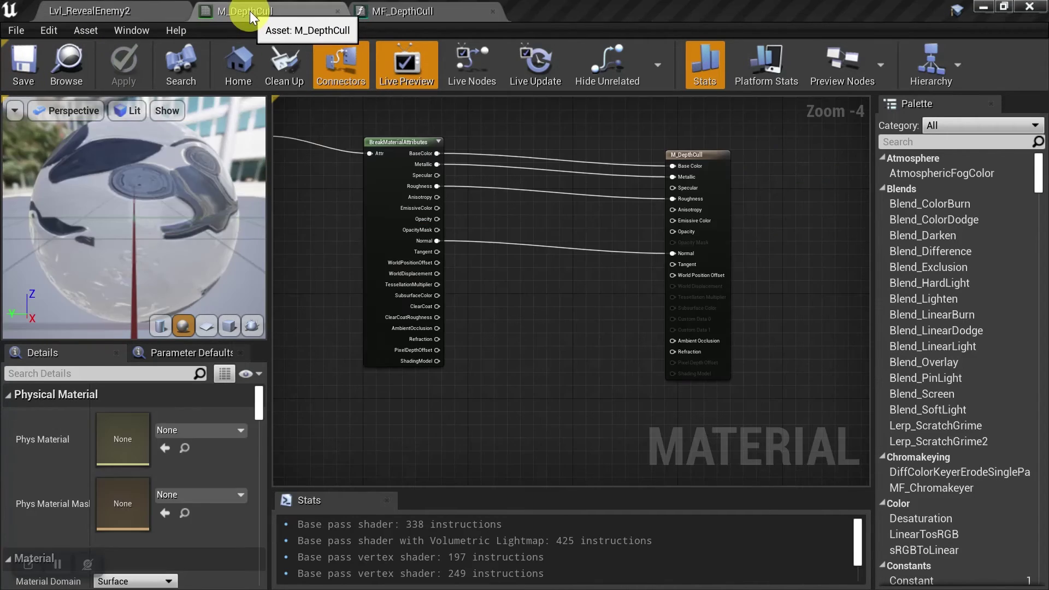
pyautogui.rightClick(378, 434)
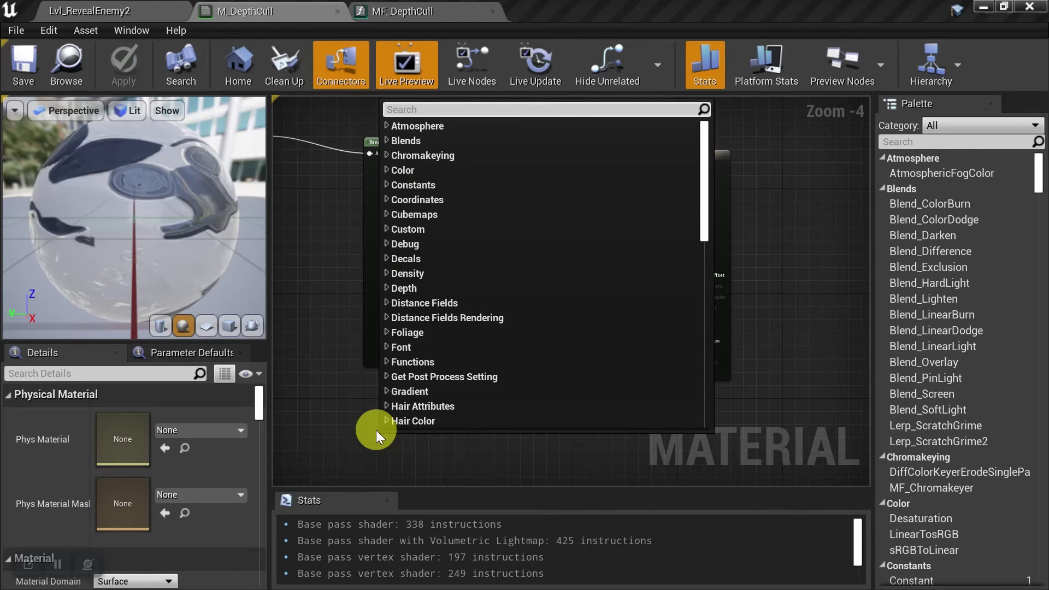
pyautogui.write('call')
pyautogui.click(468, 141)
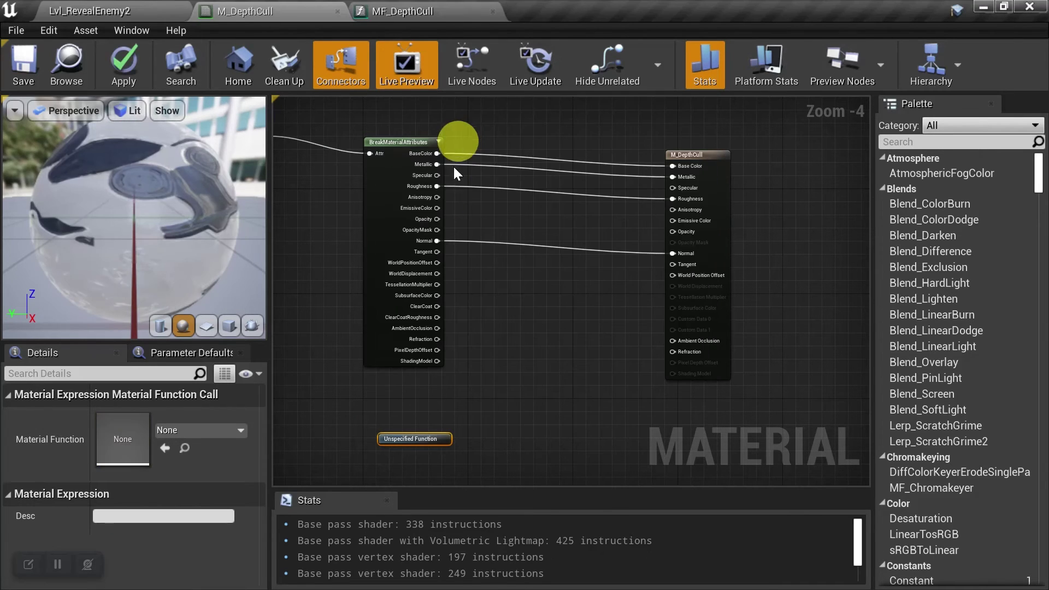
pyautogui.click(197, 431)
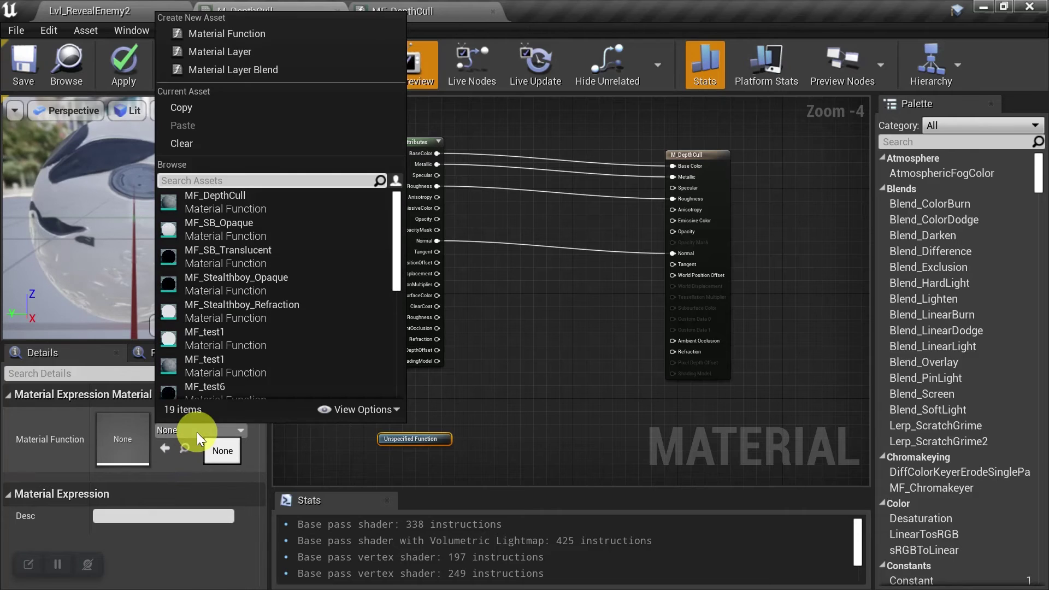
pyautogui.click(262, 199)
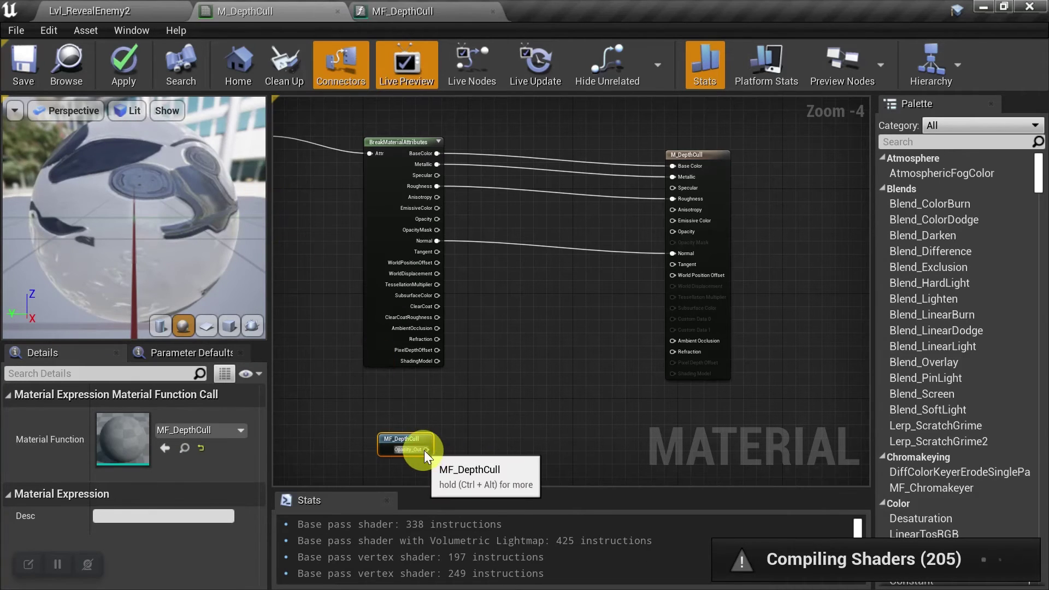
pyautogui.moveTo(426, 449); pyautogui.dragTo(677, 231)
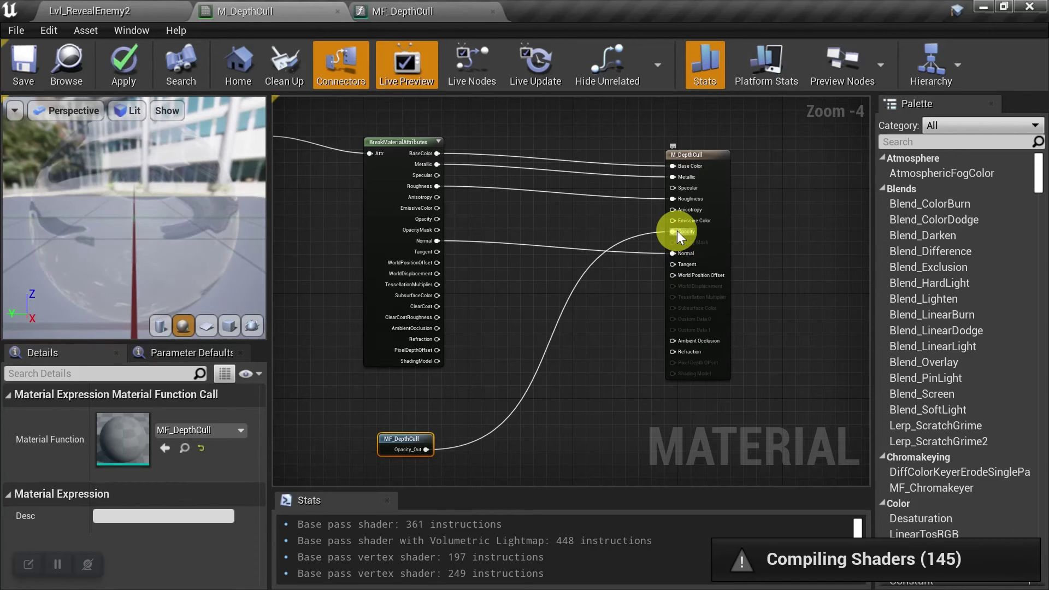
pyautogui.click(24, 69)
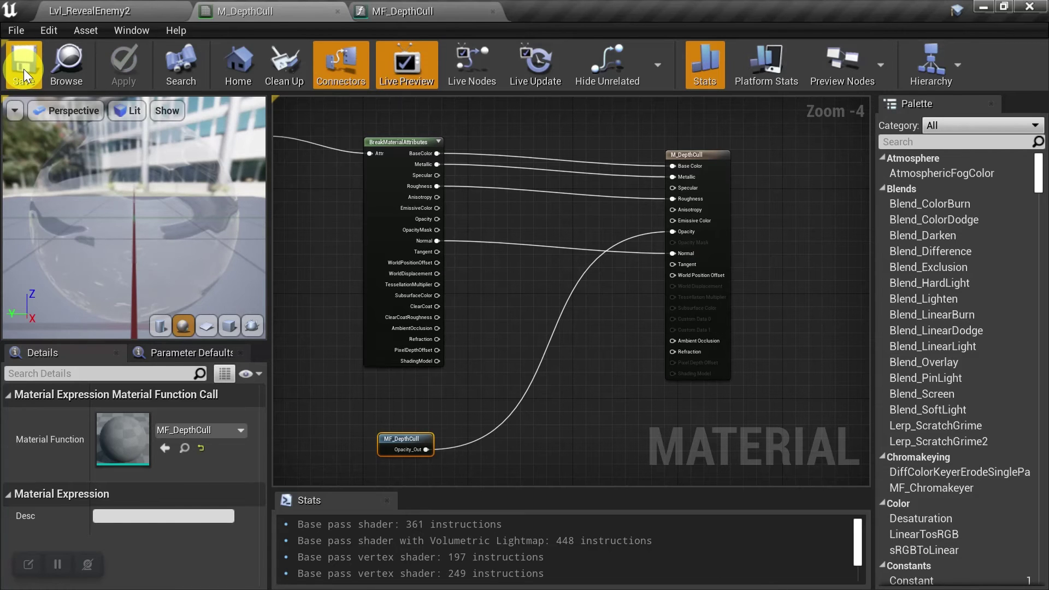
# Step: Assign M_DepthCull to material Element 0 of AA_BP_NPC_1's character mesh in the level
pyautogui.click(94, 9)
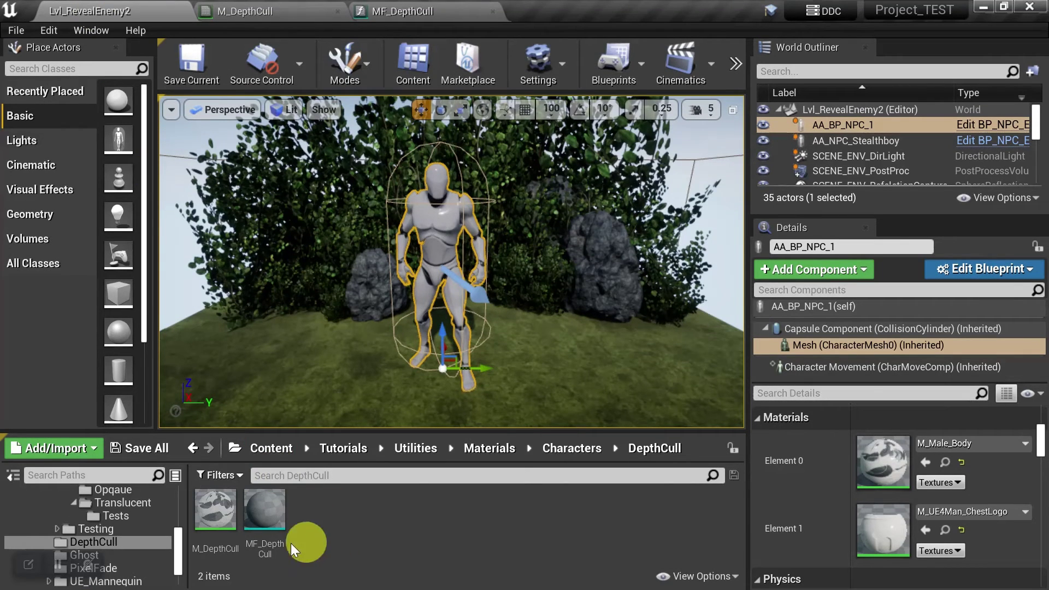
pyautogui.moveTo(210, 511); pyautogui.dragTo(945, 449)
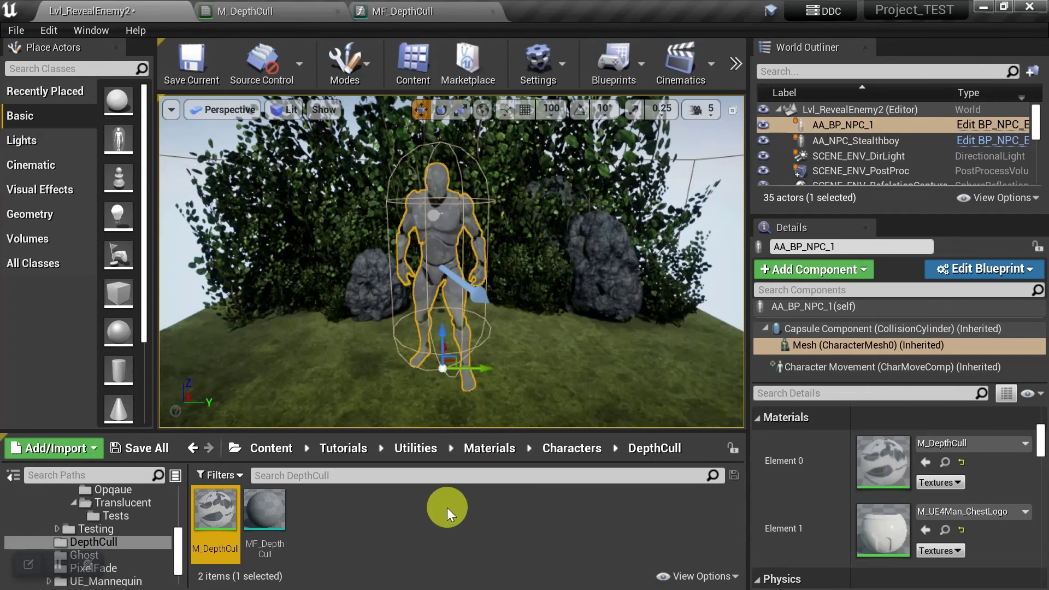
# Step: Create a material instance of M_DepthCull in the DepthCull folder and name it MI_Logo
pyautogui.rightClick(216, 518)
pyautogui.click(265, 103)
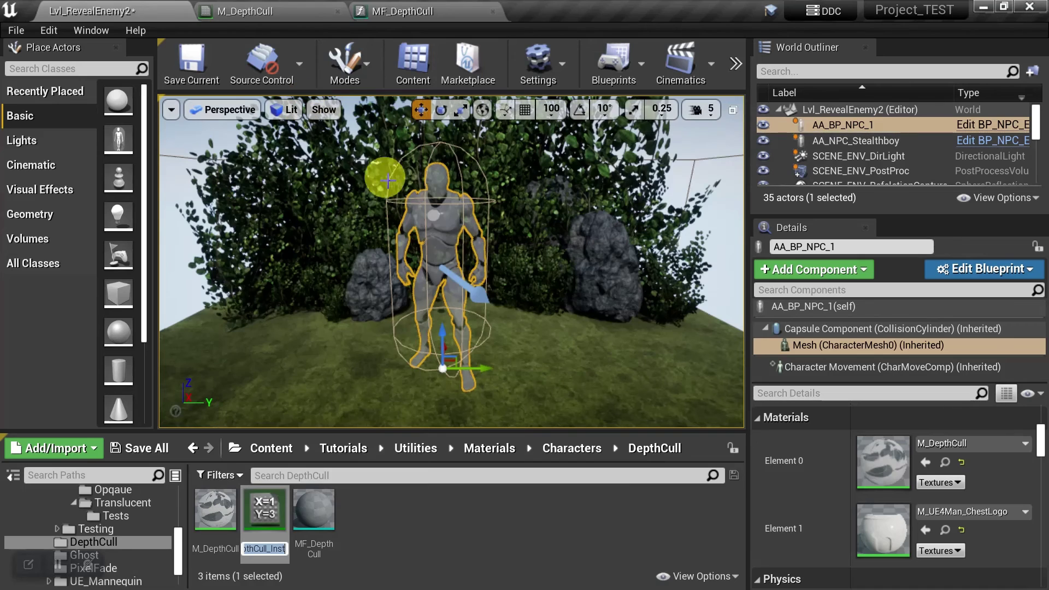
pyautogui.write('MI_Logo')
pyautogui.press('Return')
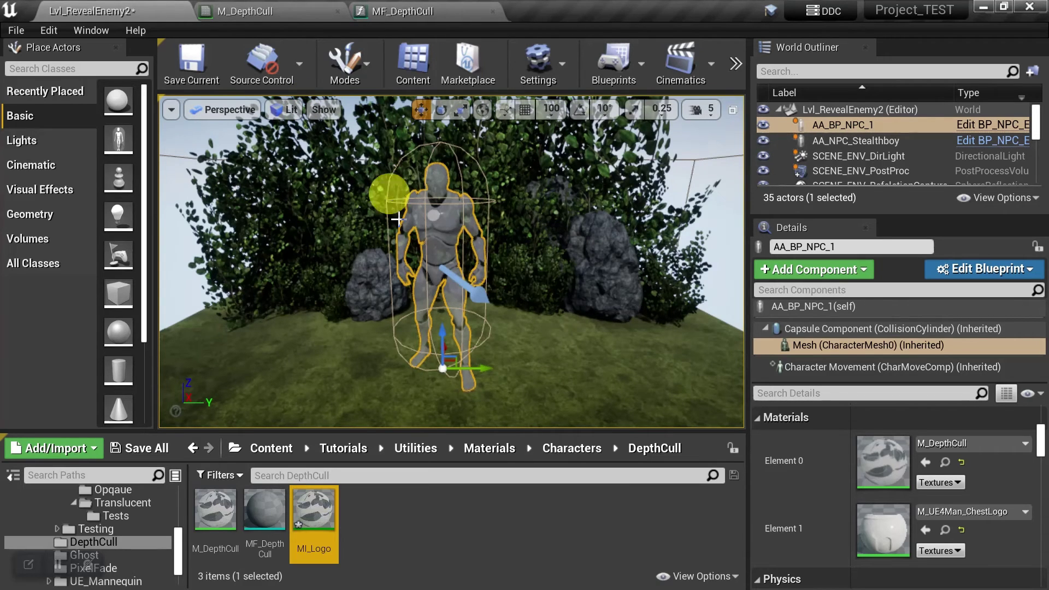
# Step: Open the MI_Logo material instance and override PlasticOverride so that it is enabled
pyautogui.doubleClick(314, 509)
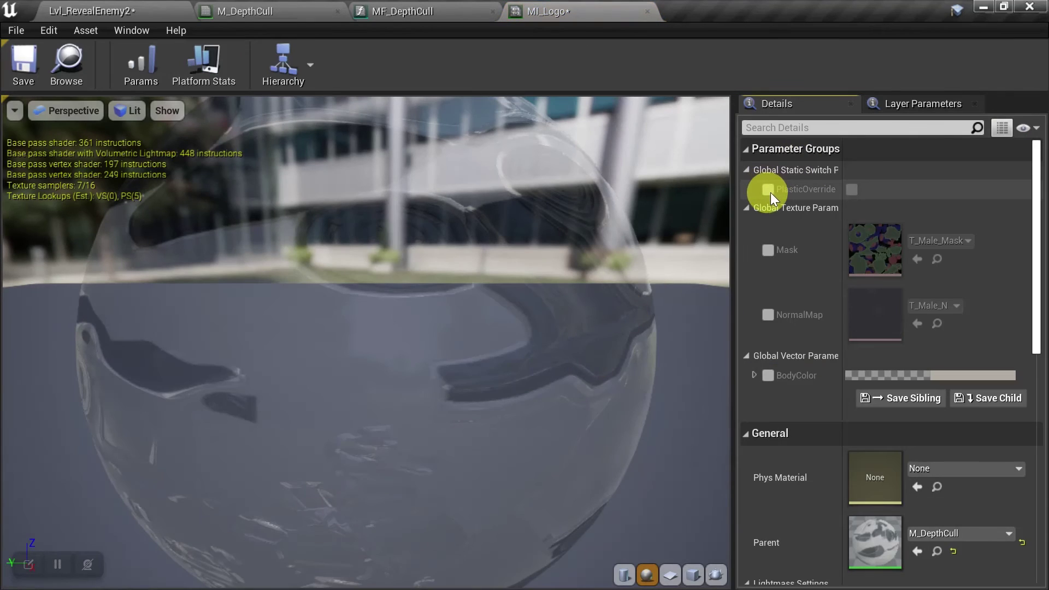
pyautogui.click(769, 190)
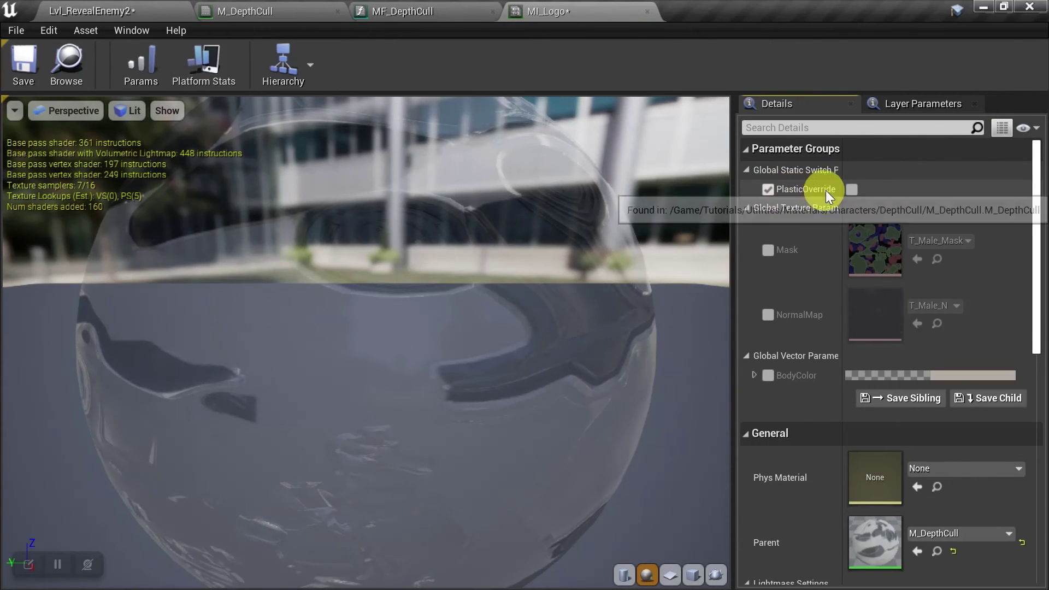
pyautogui.click(852, 190)
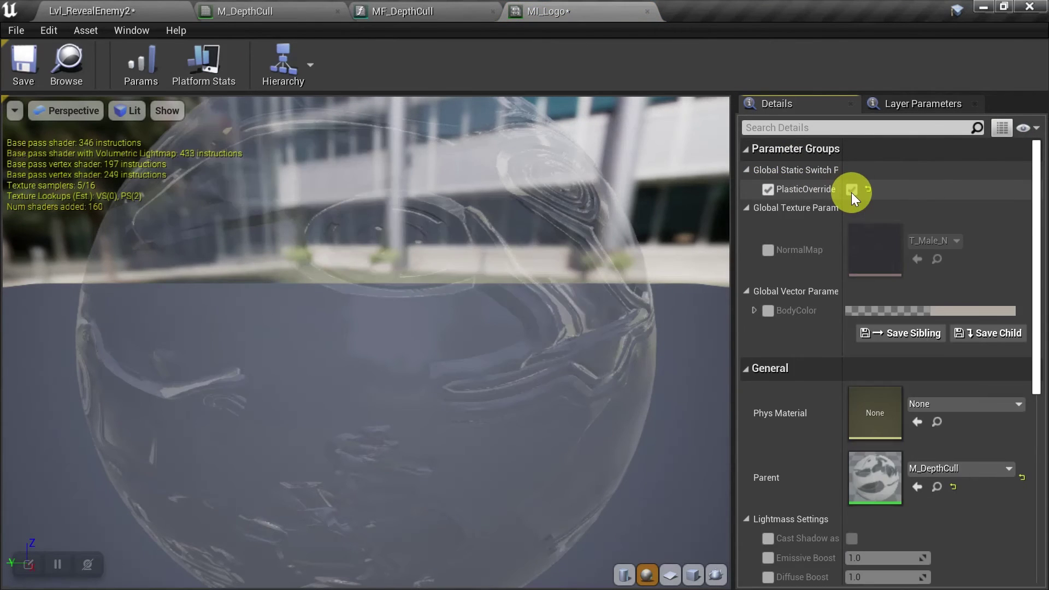
# Step: Override MI_Logo's NormalMap with the T_UE4Logo_N texture, then save and close the instance
pyautogui.click(767, 251)
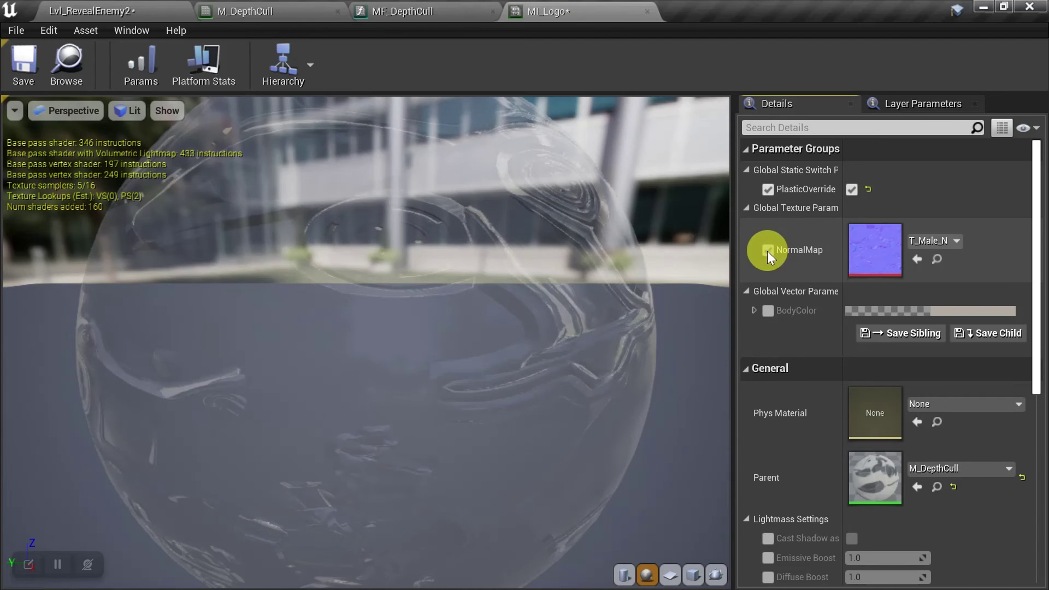
pyautogui.click(938, 243)
pyautogui.write('lo')
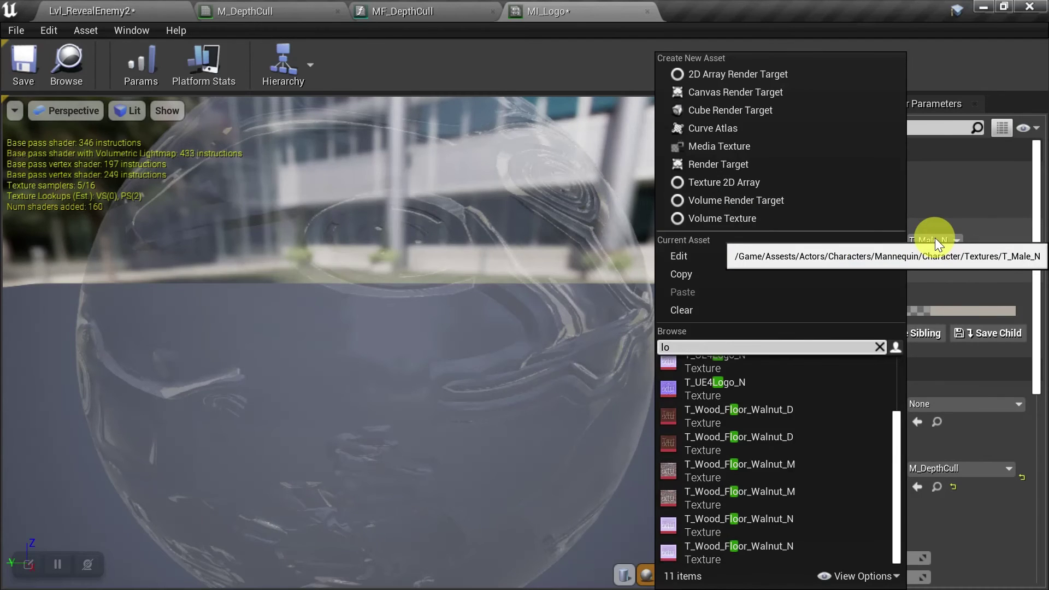
pyautogui.click(745, 392)
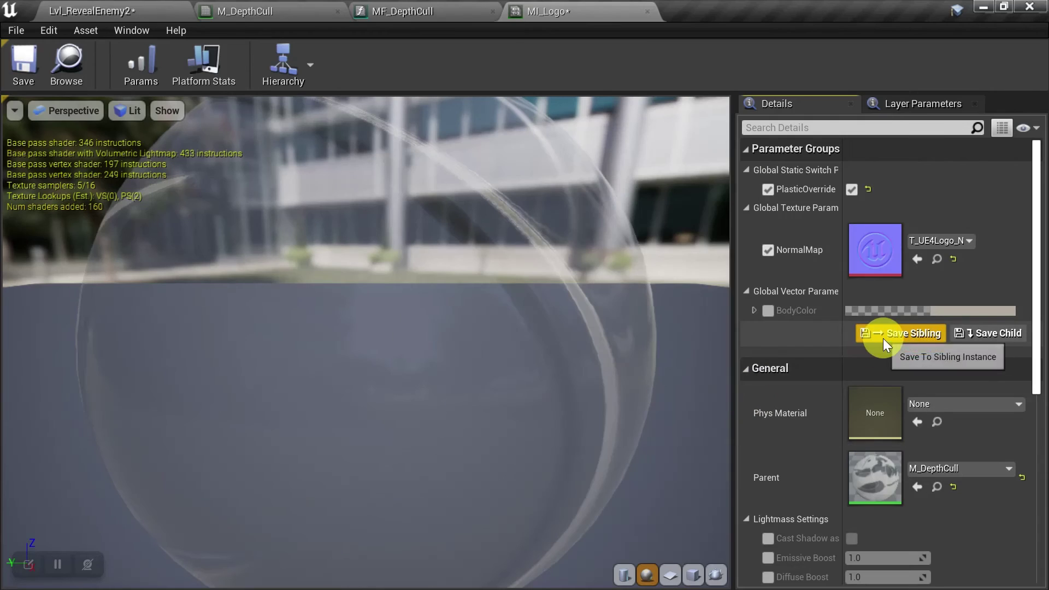
pyautogui.click(26, 64)
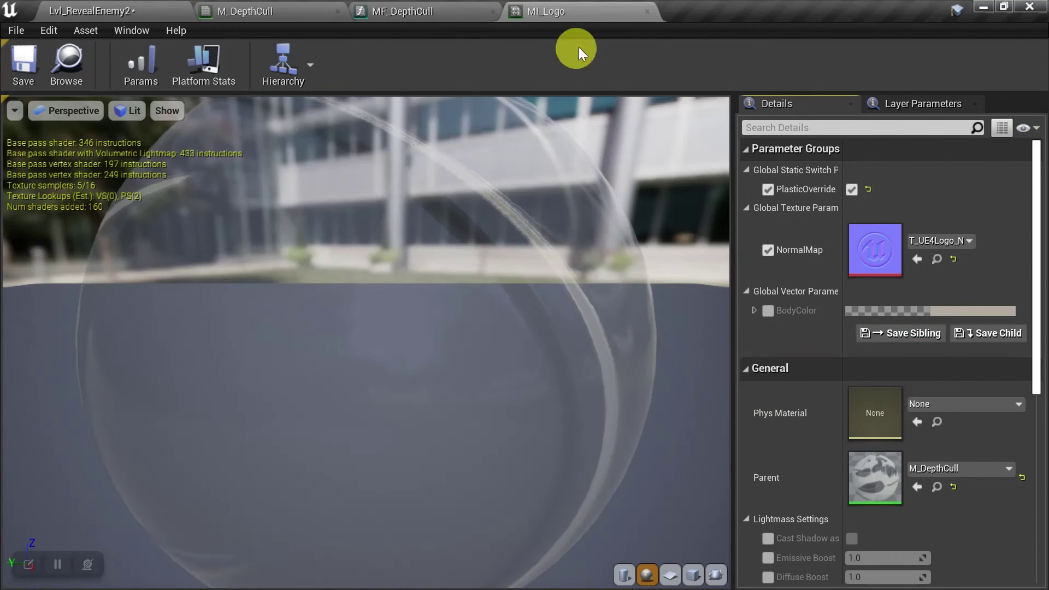
pyautogui.click(650, 14)
# Step: Assign MI_Logo to material Element 1 of AA_BP_NPC_1's mesh in the level and inspect the character up close
pyautogui.click(140, 15)
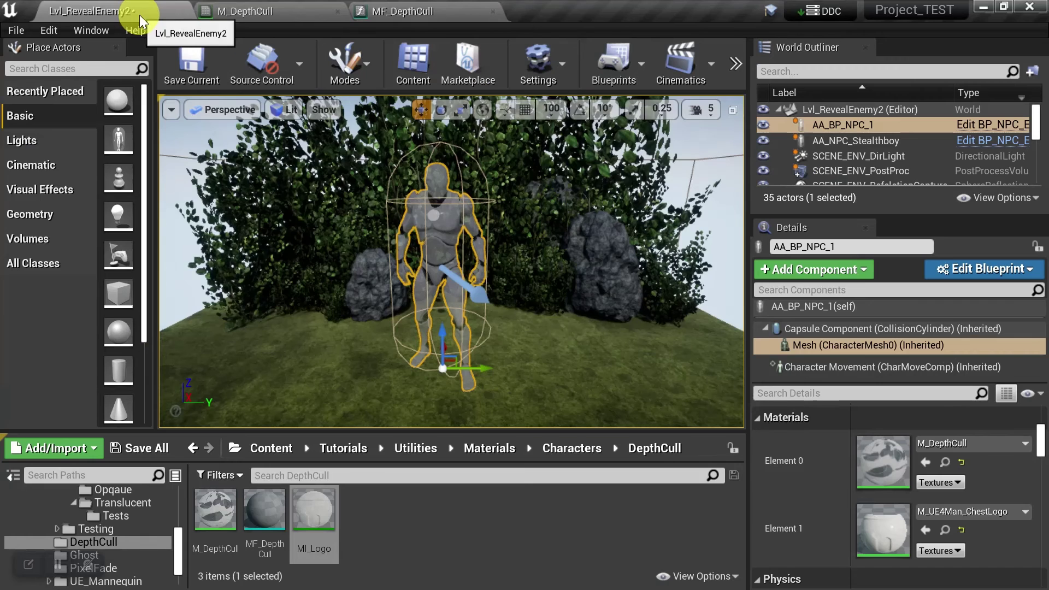
pyautogui.moveTo(318, 508); pyautogui.dragTo(899, 522)
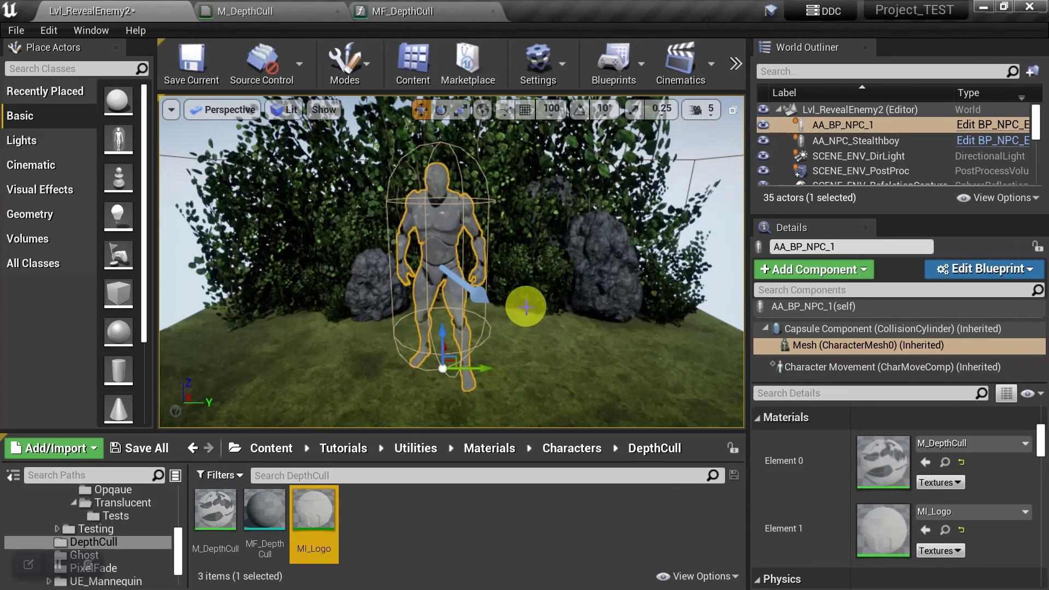
pyautogui.scroll(2, 522, 290)
pyautogui.scroll(5, 522, 290)
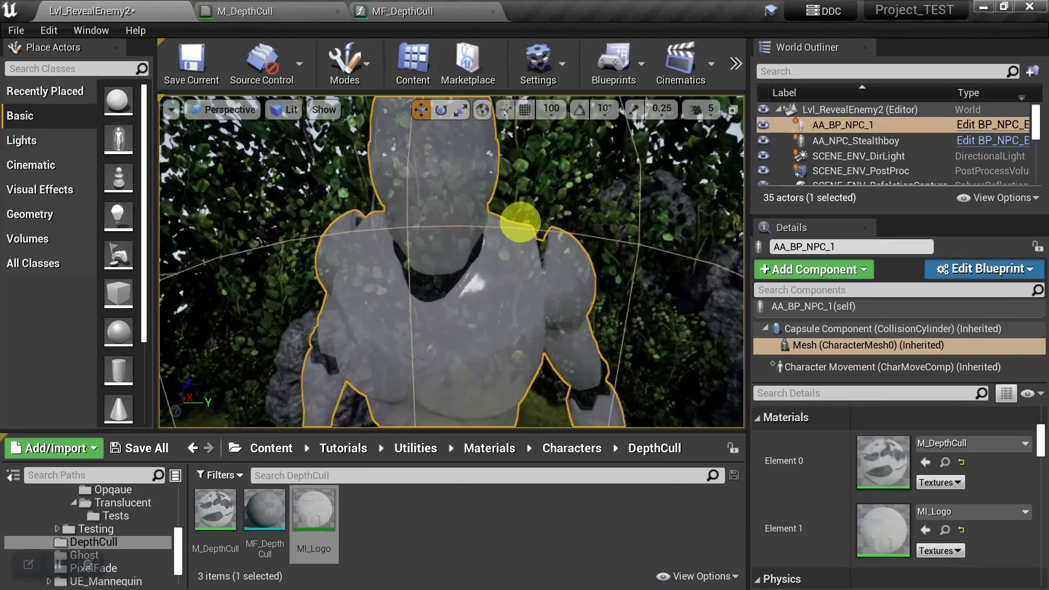
pyautogui.scroll(-4, 525, 310)
pyautogui.keyDown('alt'); pyautogui.moveTo(497, 305); pyautogui.dragTo(493, 273); pyautogui.keyUp('alt')
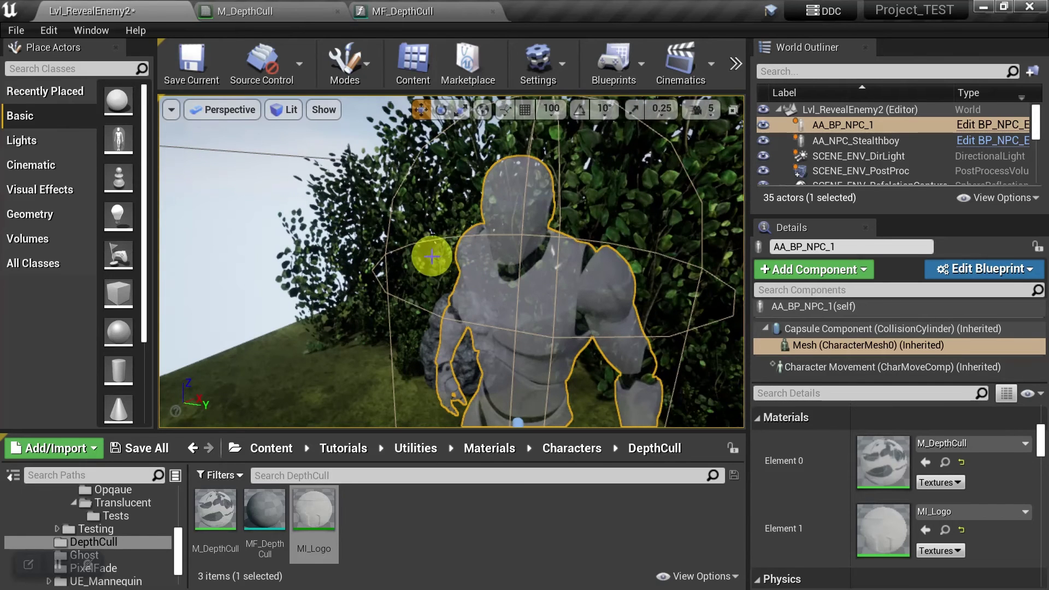
pyautogui.keyDown('alt'); pyautogui.moveTo(432, 256); pyautogui.dragTo(450, 235); pyautogui.keyUp('alt')
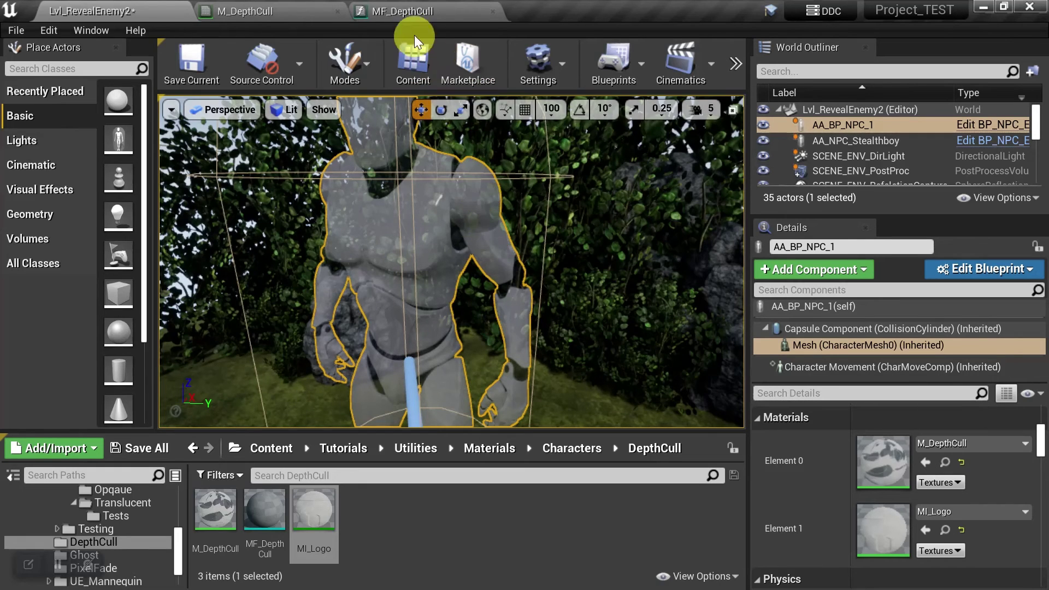
# Step: Add a FunctionInput node to the MF_DepthCull graph and name the input Opacity_In
pyautogui.click(405, 8)
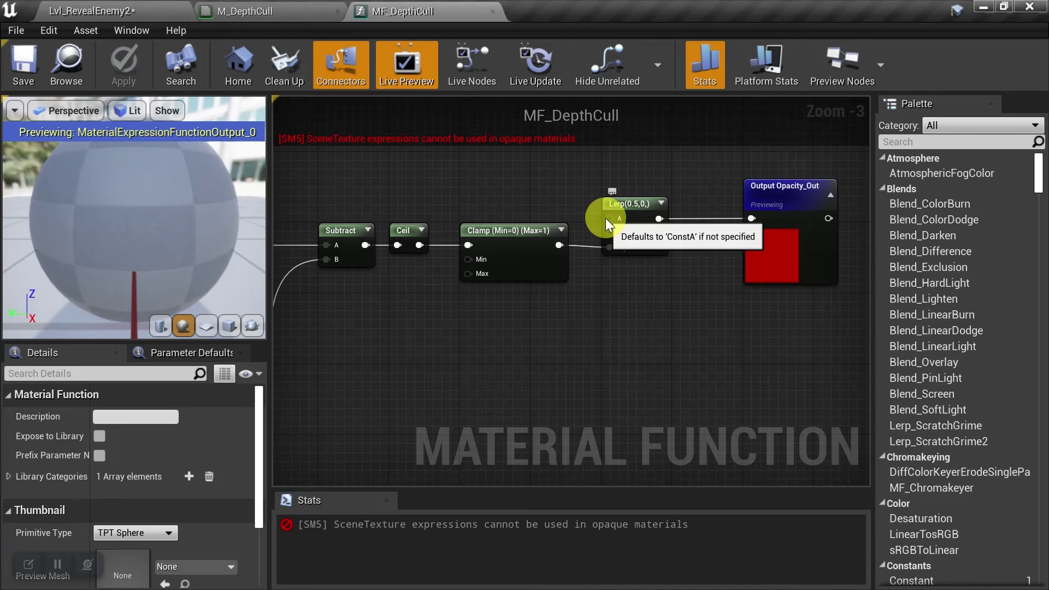
pyautogui.scroll(-2, 606, 218)
pyautogui.moveTo(536, 201); pyautogui.dragTo(692, 208, button='right')
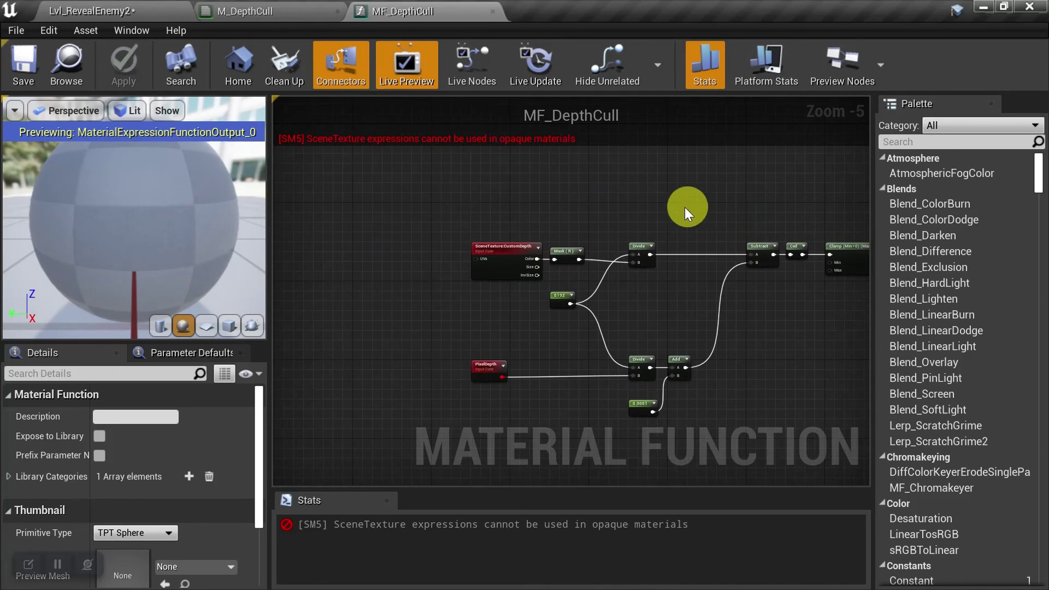
pyautogui.rightClick(457, 199)
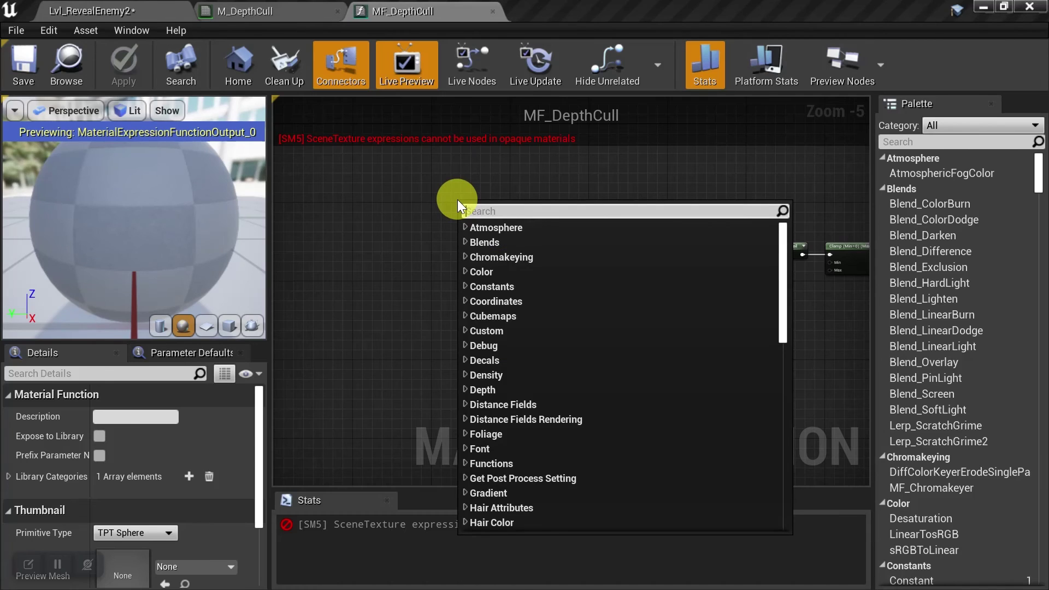
pyautogui.write('input')
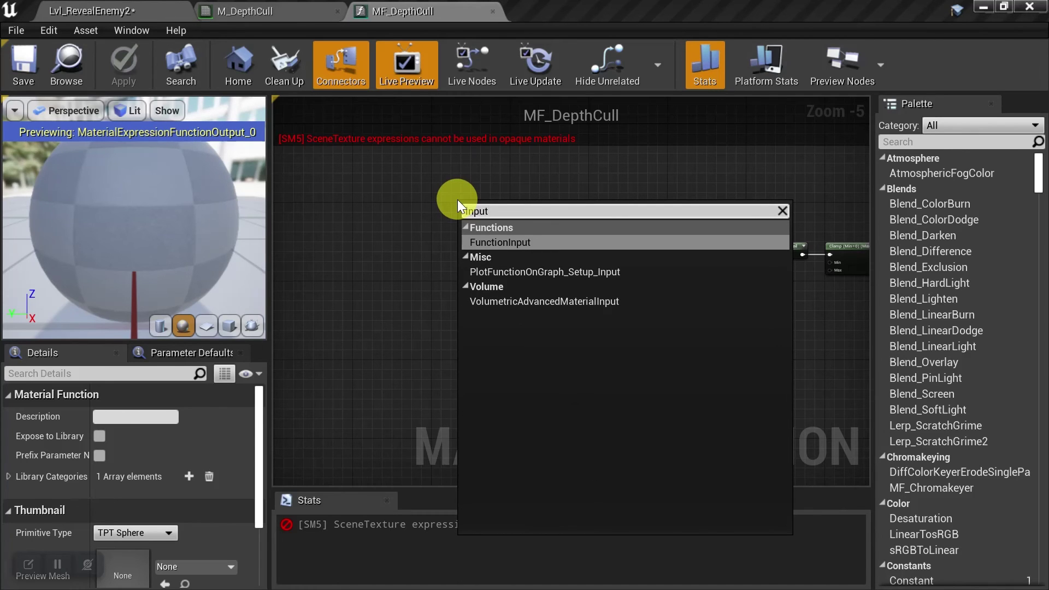
pyautogui.click(528, 241)
pyautogui.click(116, 419)
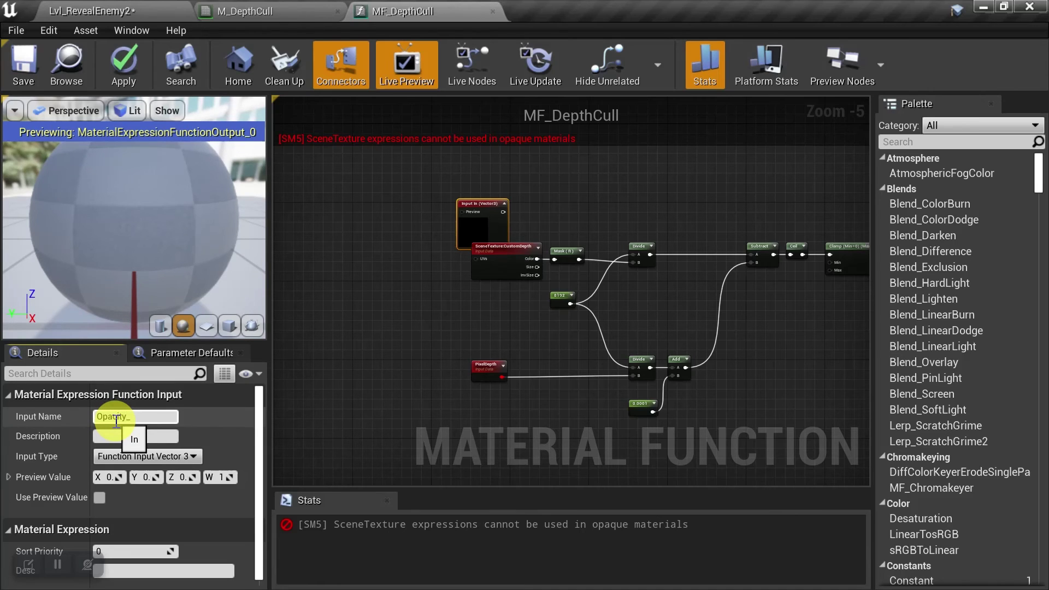
pyautogui.click(620, 227)
# Step: Place the Opacity_In node above the SceneTexture node and set its input type to Function Input Scalar
pyautogui.moveTo(609, 220); pyautogui.dragTo(562, 257, button='right')
pyautogui.click(435, 246)
pyautogui.moveTo(435, 246); pyautogui.dragTo(425, 240)
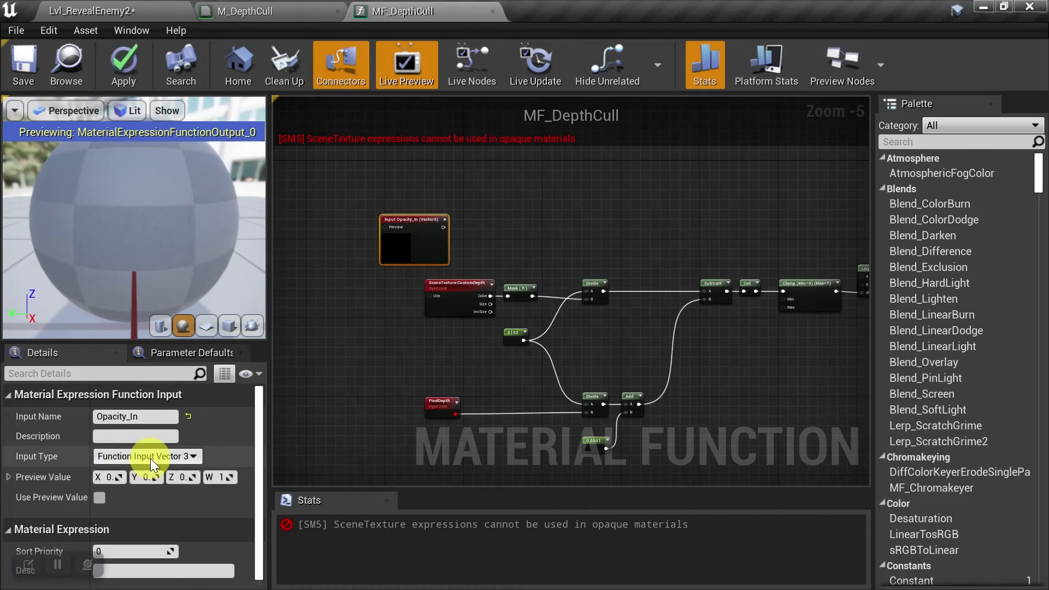
pyautogui.click(150, 458)
pyautogui.click(160, 469)
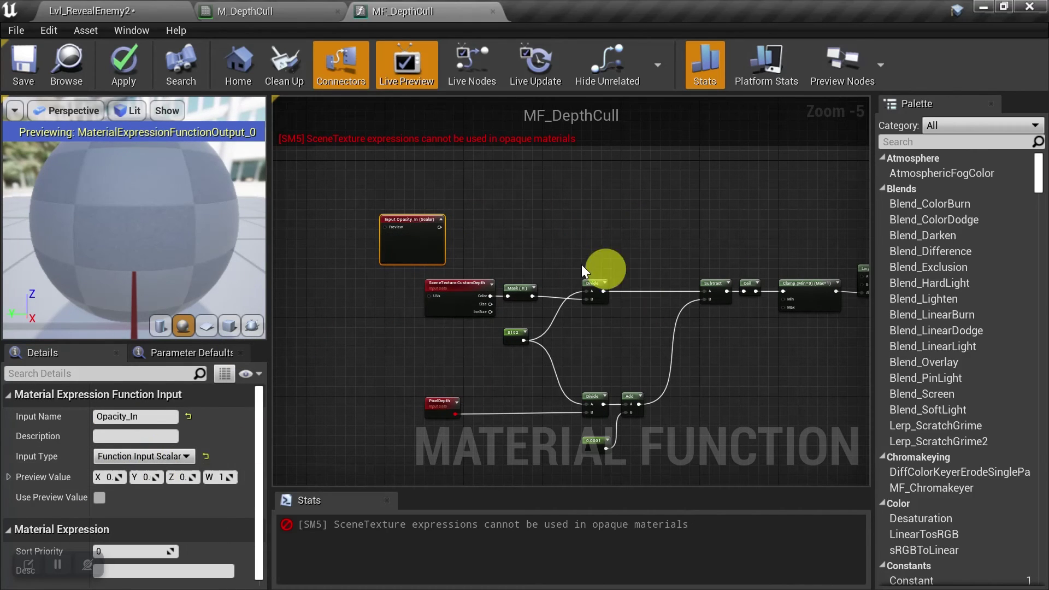
# Step: Connect Opacity_In to the A input of the Lerp node and save MF_DepthCull
pyautogui.moveTo(440, 231); pyautogui.dragTo(543, 275)
pyautogui.moveTo(415, 215); pyautogui.dragTo(569, 209, button='right')
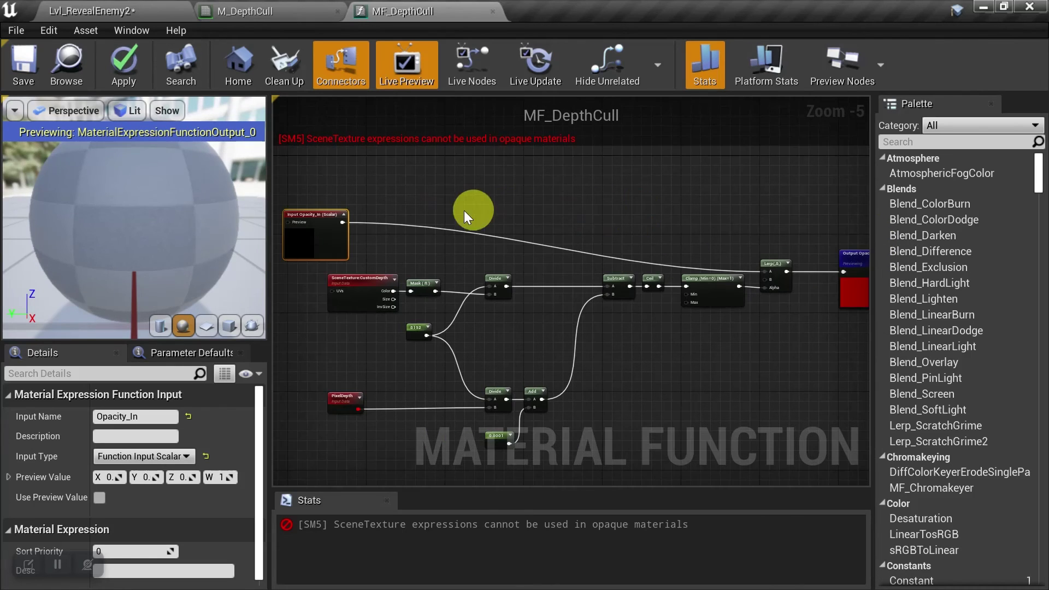
pyautogui.click(23, 62)
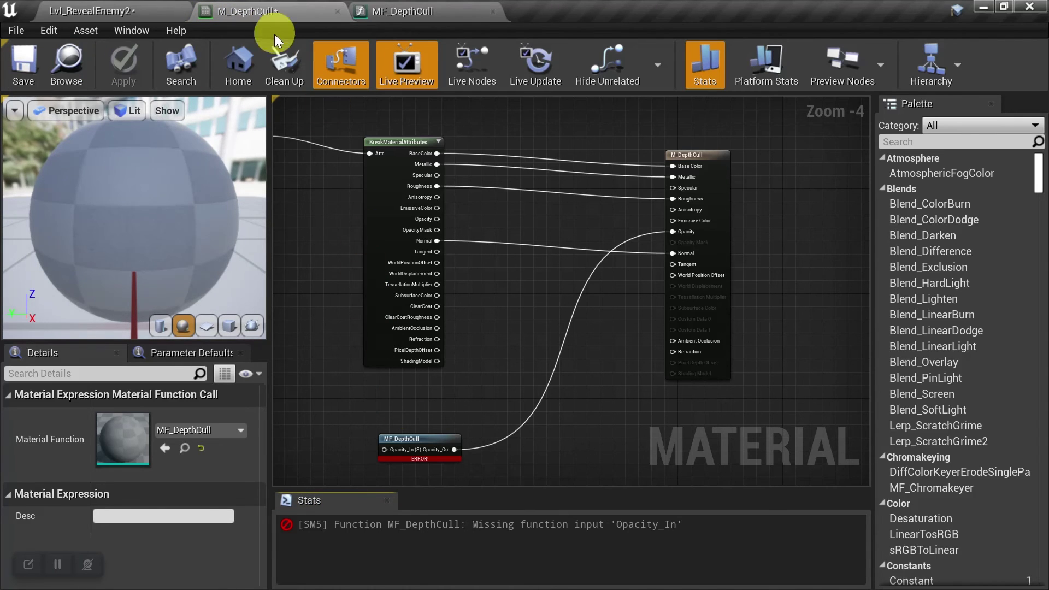
# Step: Add a constant of 0.5 in M_DepthCull and connect it to Opacity_In of the MF_DepthCull function call
pyautogui.moveTo(413, 398); pyautogui.dragTo(487, 297, button='right')
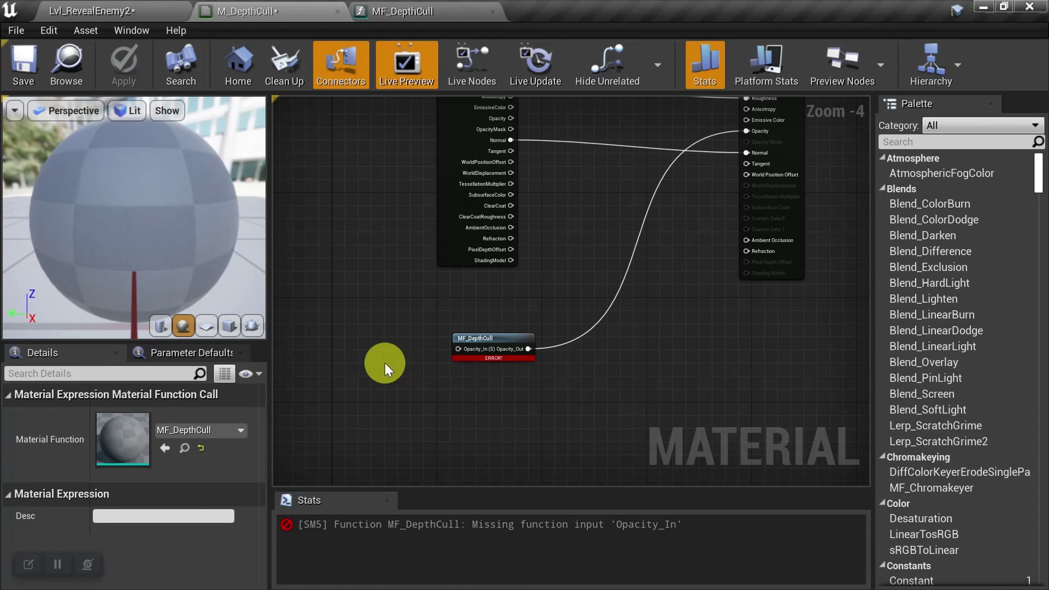
pyautogui.click(381, 355)
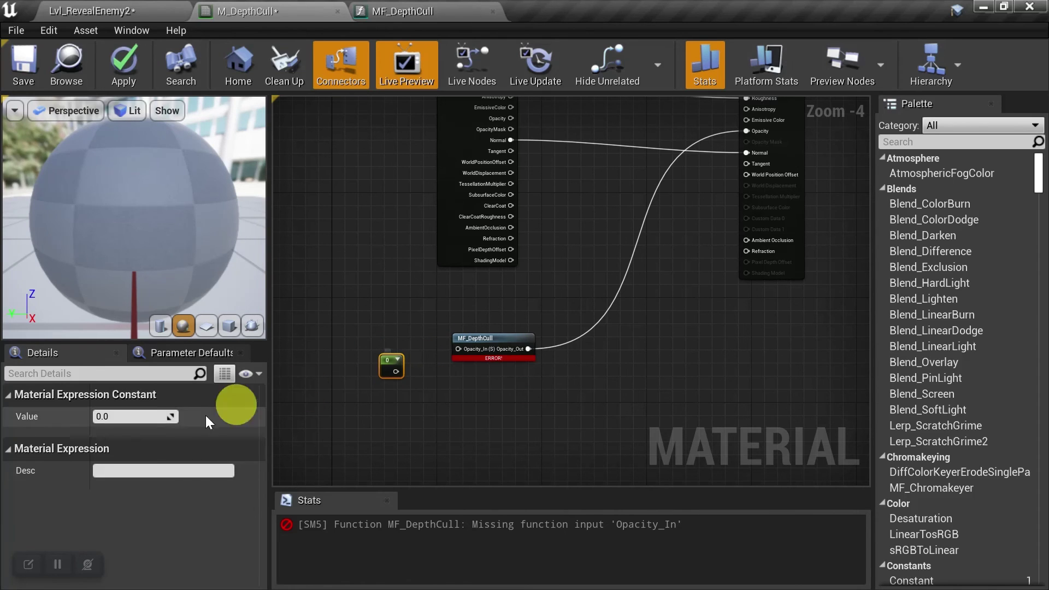
pyautogui.click(158, 414)
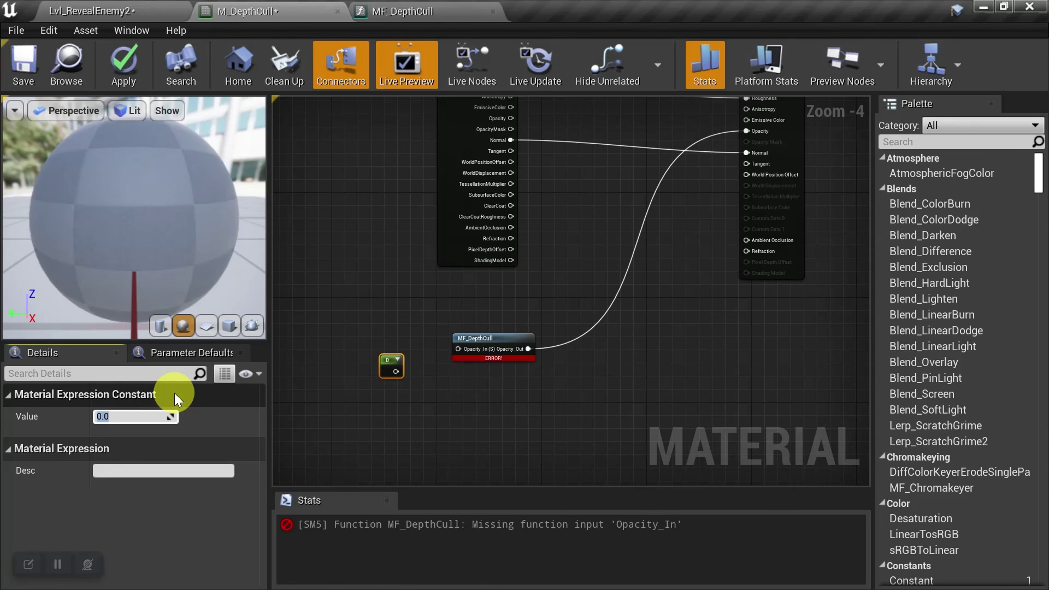
pyautogui.write('.5')
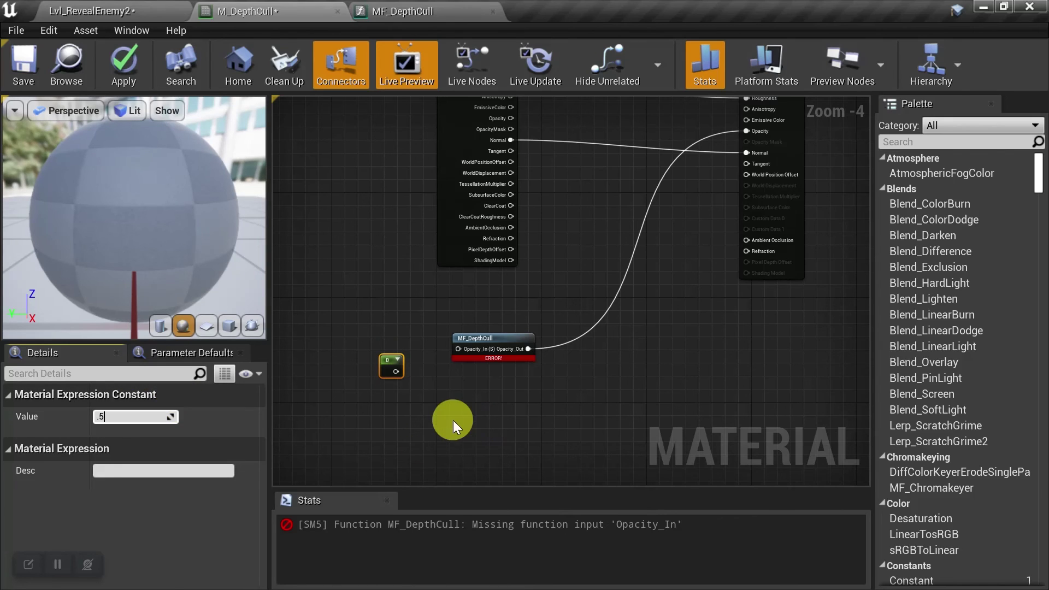
pyautogui.click(453, 420)
pyautogui.moveTo(400, 372); pyautogui.dragTo(458, 349)
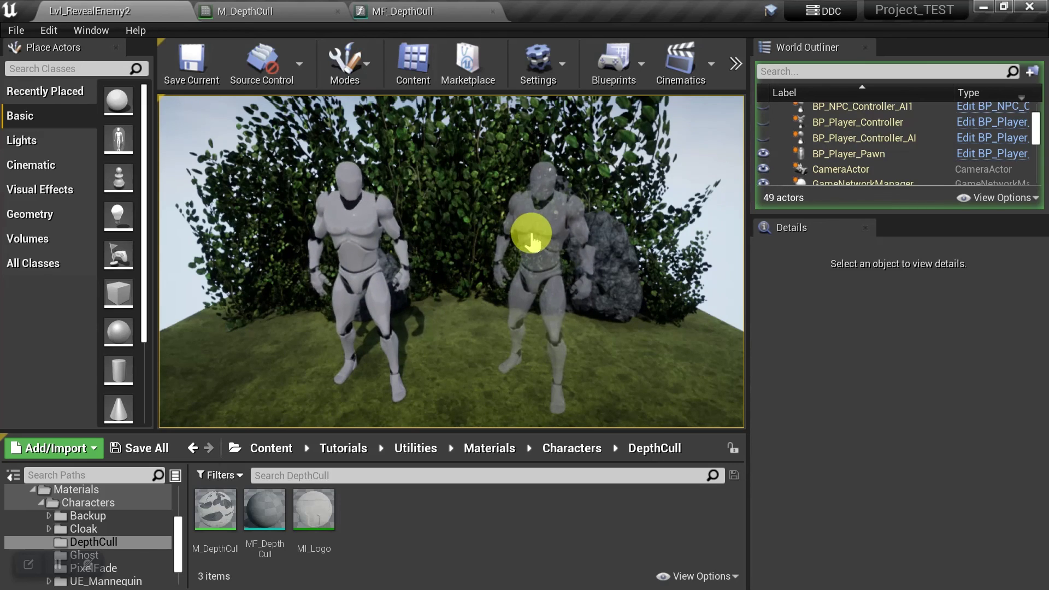
# Step: Add a MaterialFunctionCall node above the 0.5 constant in M_DepthCull and set its function to MF_test1
pyautogui.click(270, 8)
pyautogui.rightClick(438, 346)
pyautogui.write('matf')
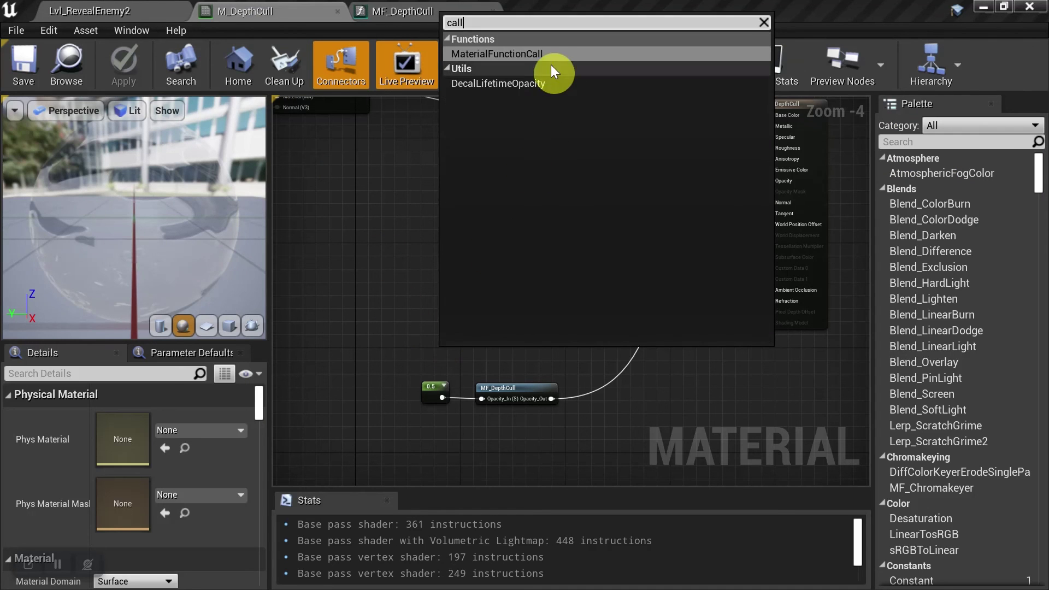
pyautogui.click(492, 66)
pyautogui.click(184, 425)
pyautogui.write('test')
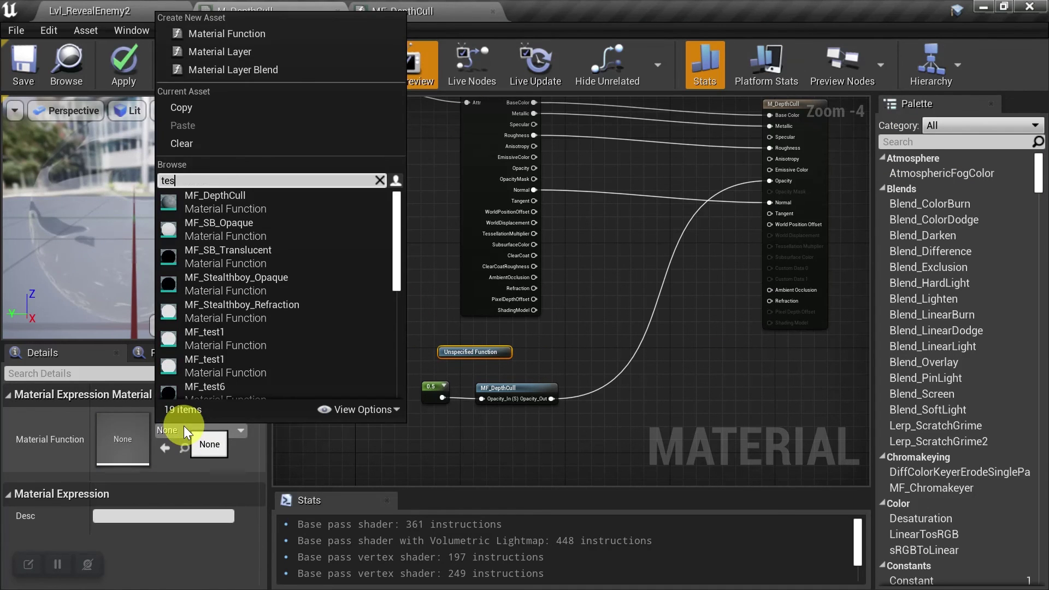
pyautogui.click(240, 218)
# Step: Reposition the MF_test1 node and connect Output_Opacity to MF_DepthCull's Opacity_In and Output_Refraction to the material's Refraction
pyautogui.moveTo(463, 350); pyautogui.dragTo(401, 326)
pyautogui.moveTo(464, 349); pyautogui.dragTo(483, 400)
pyautogui.moveTo(466, 337); pyautogui.dragTo(777, 300)
pyautogui.moveTo(674, 265); pyautogui.dragTo(598, 325, button='right')
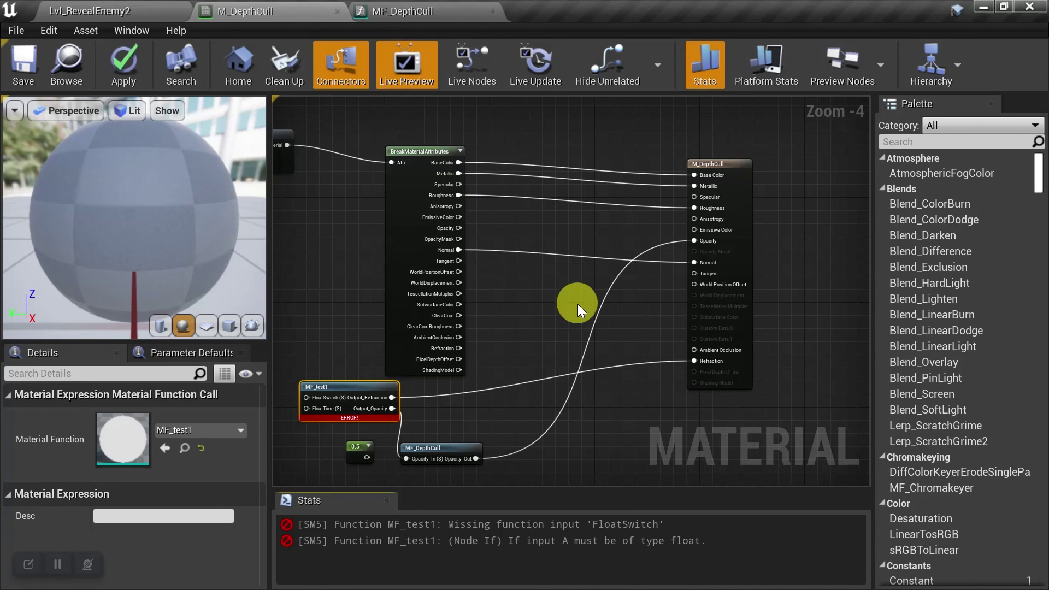
# Step: Connect the 0.5 constant to both the FloatSwitch and FloatTime inputs of MF_test1, and select the MF_DepthCull node
pyautogui.moveTo(513, 371); pyautogui.dragTo(497, 301, button='right')
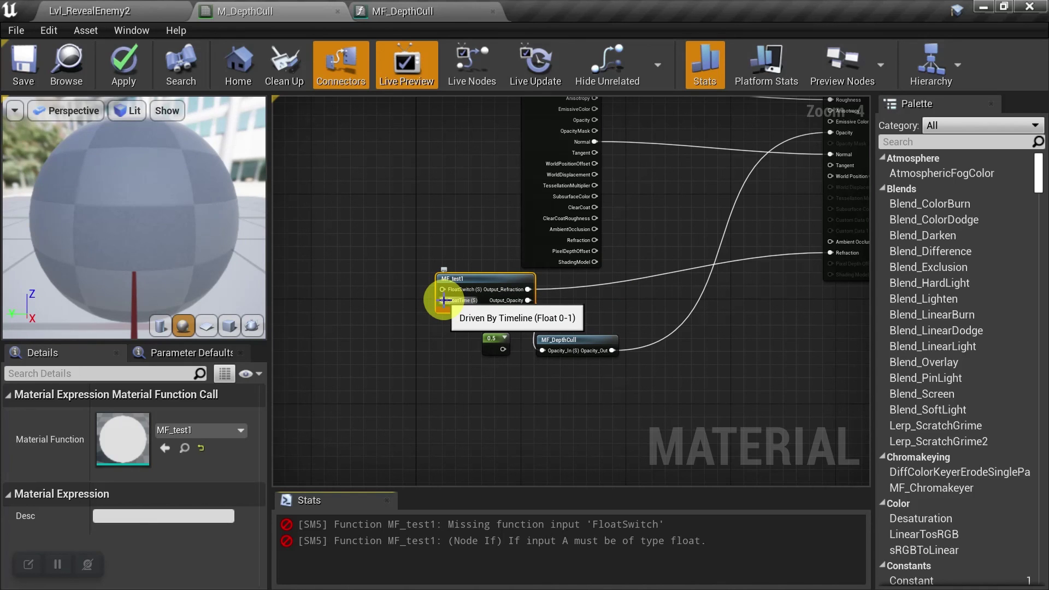
pyautogui.moveTo(502, 349); pyautogui.dragTo(441, 288)
pyautogui.moveTo(502, 348); pyautogui.dragTo(446, 302)
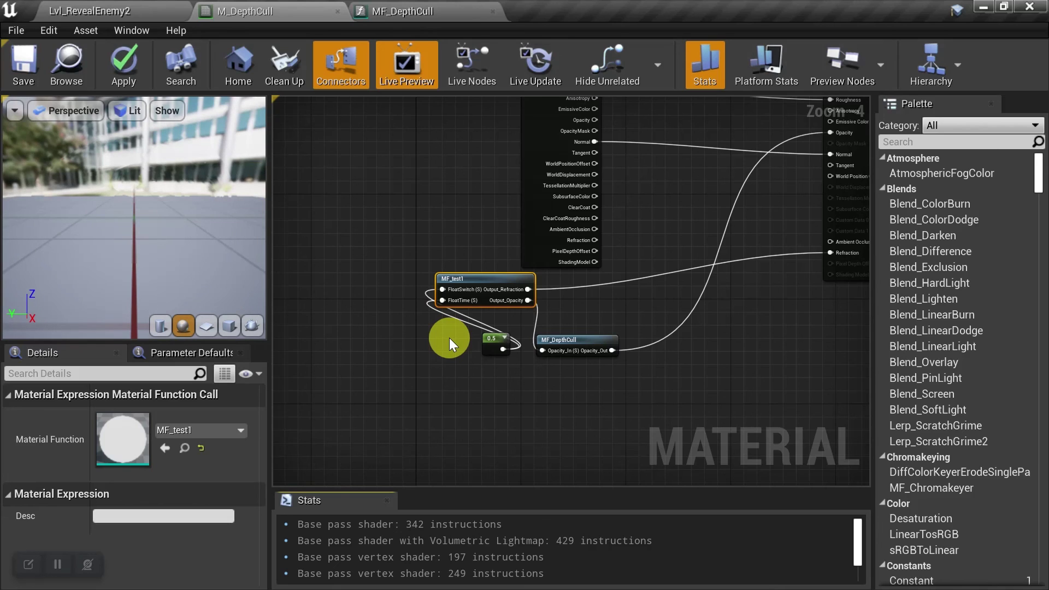
pyautogui.click(580, 341)
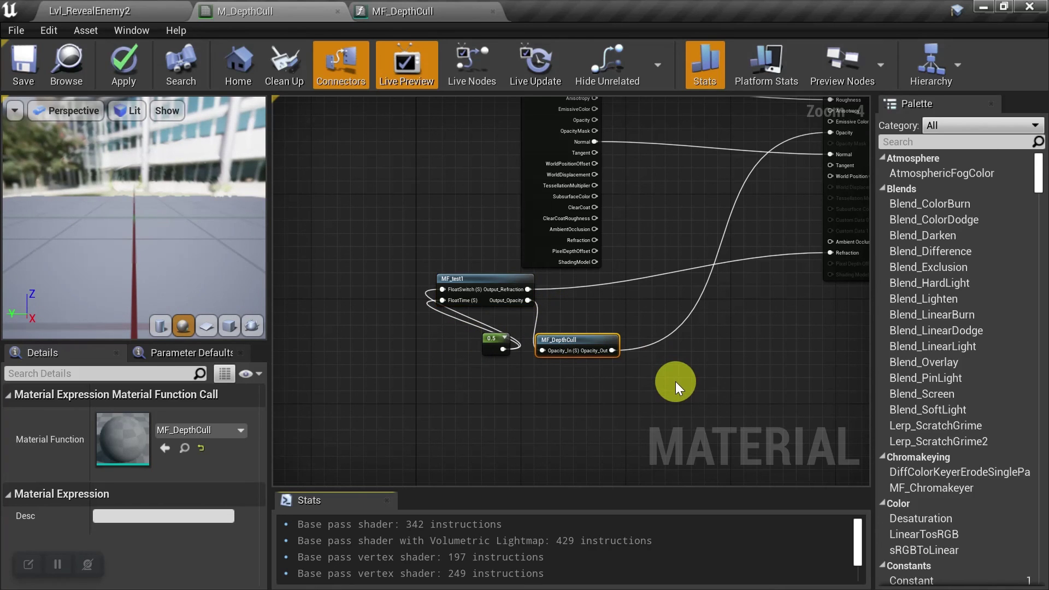